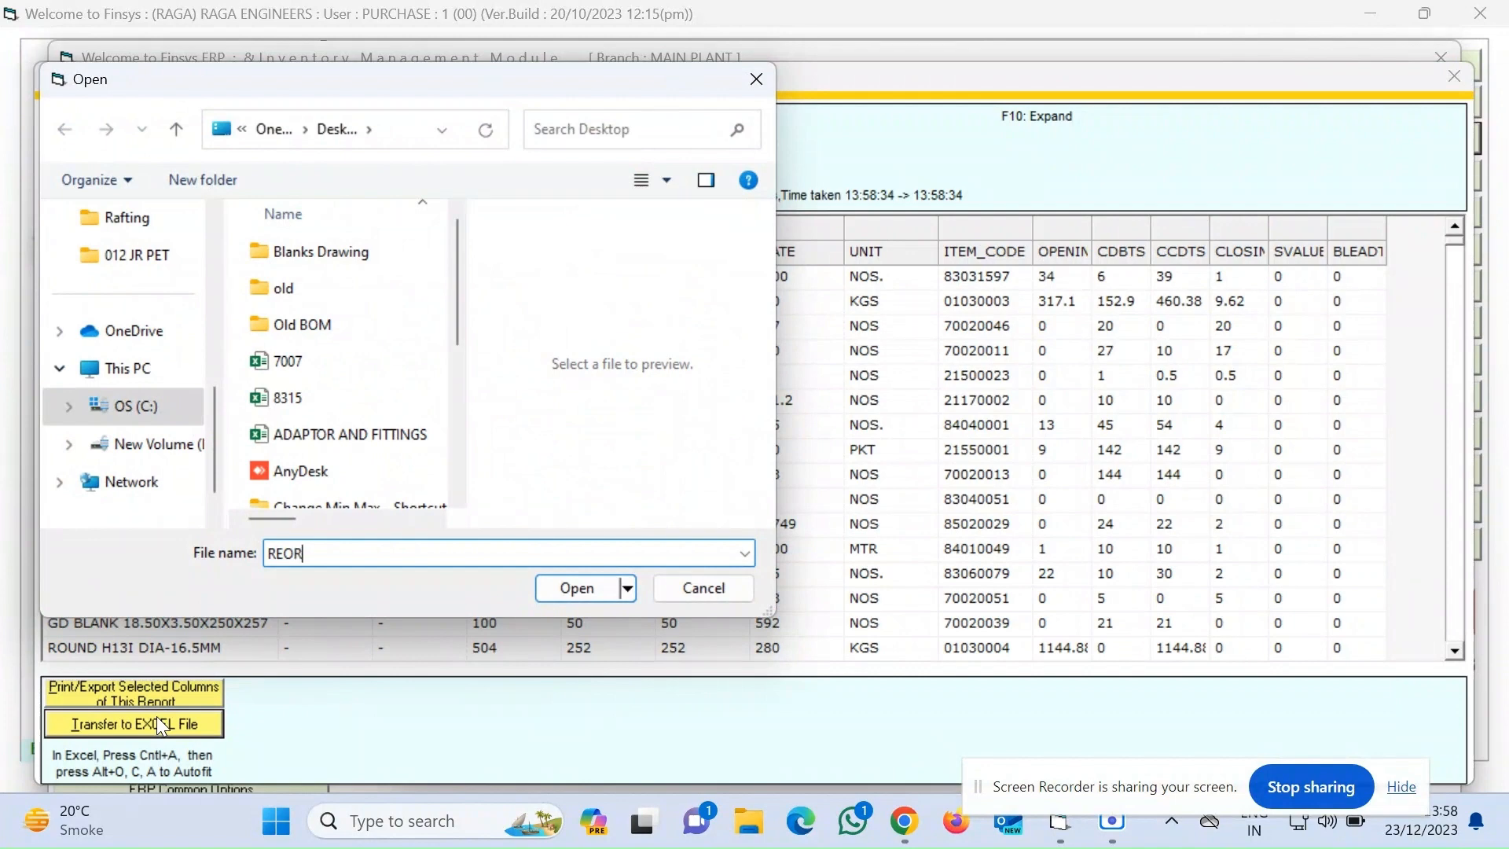
Export the stock MIS grid to Excel, saving the CSV as REORDER LEVEL PR on the desktop
type("EVEL PR")
left_click(583, 587)
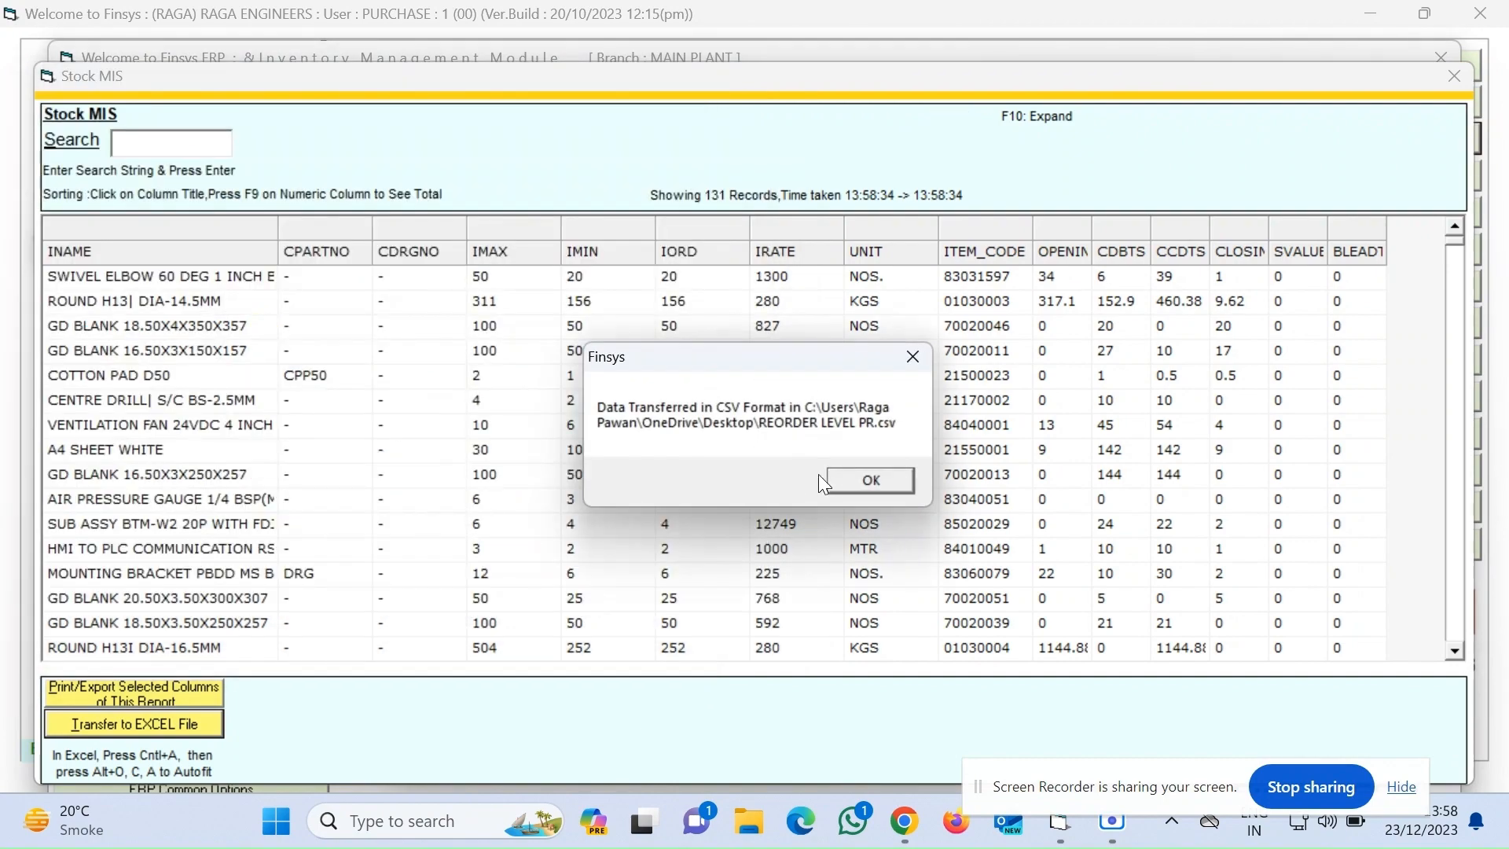
left_click(841, 481)
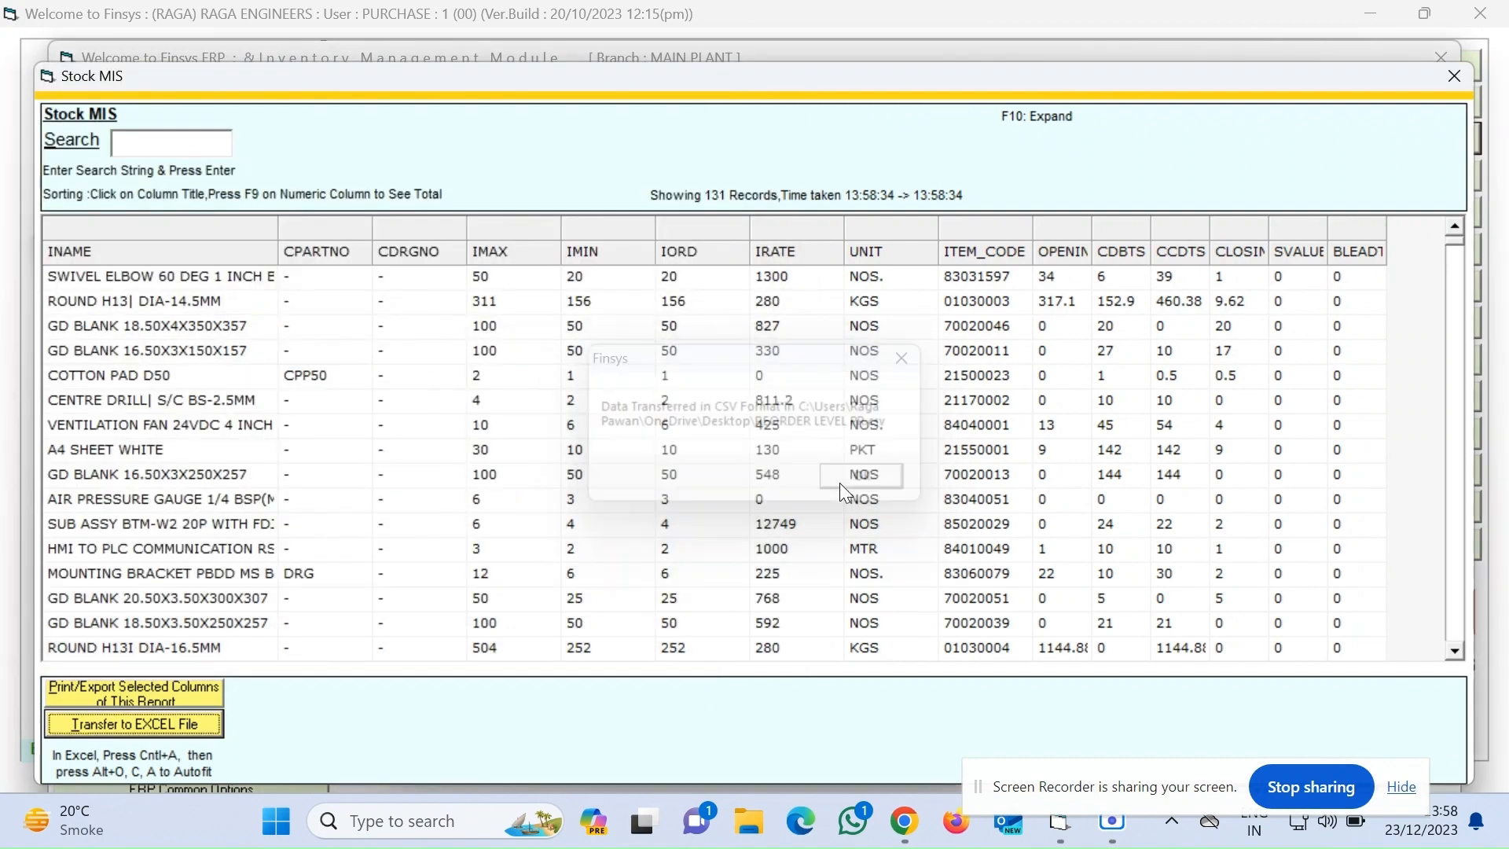
Close the stock MIS windows and open the exported REORDER LEVEL PR file from the desktop
left_click(1455, 75)
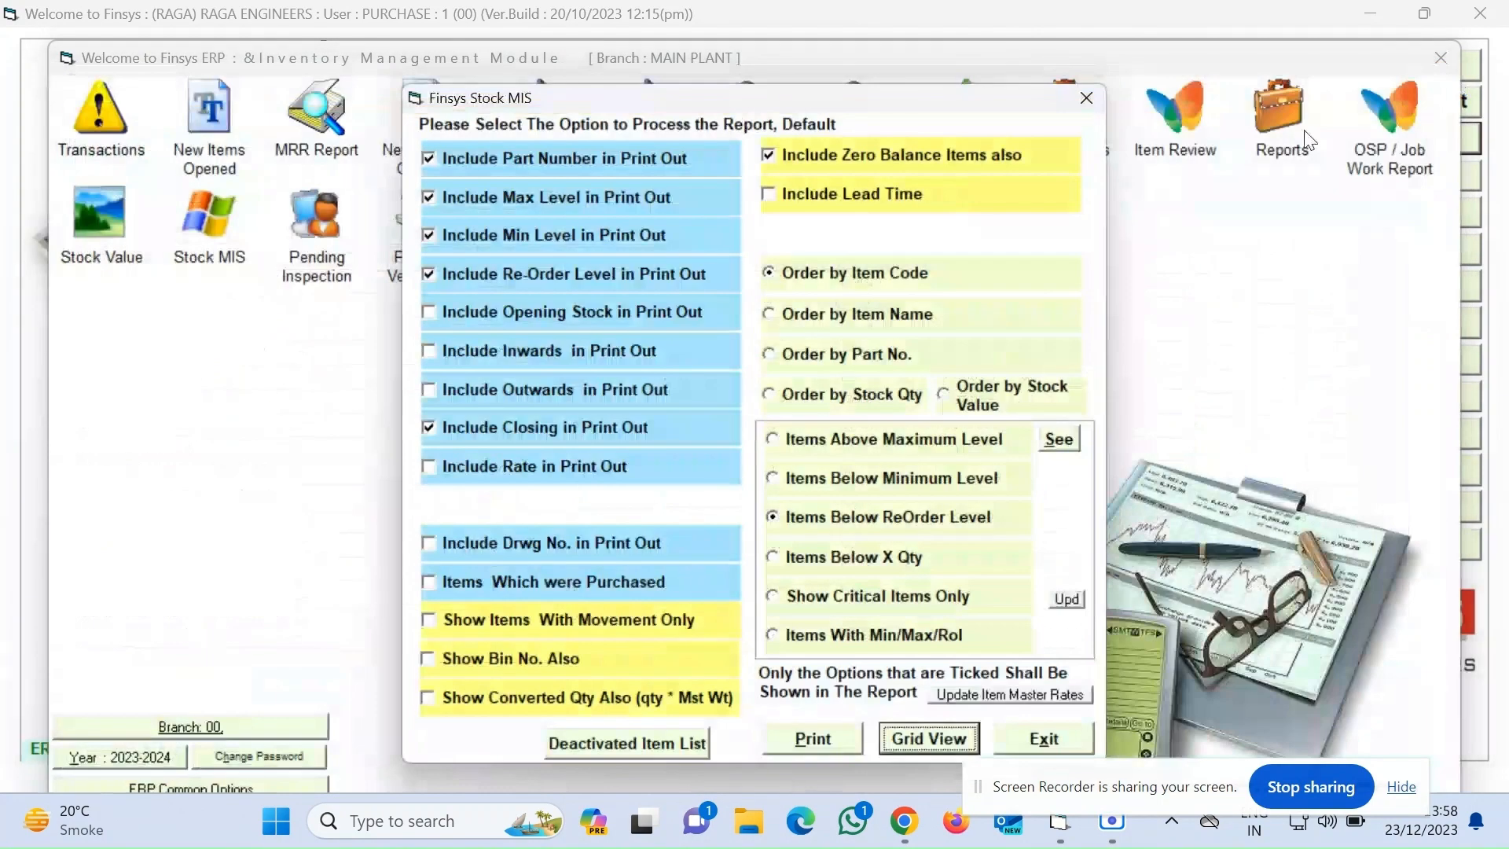
left_click(1089, 100)
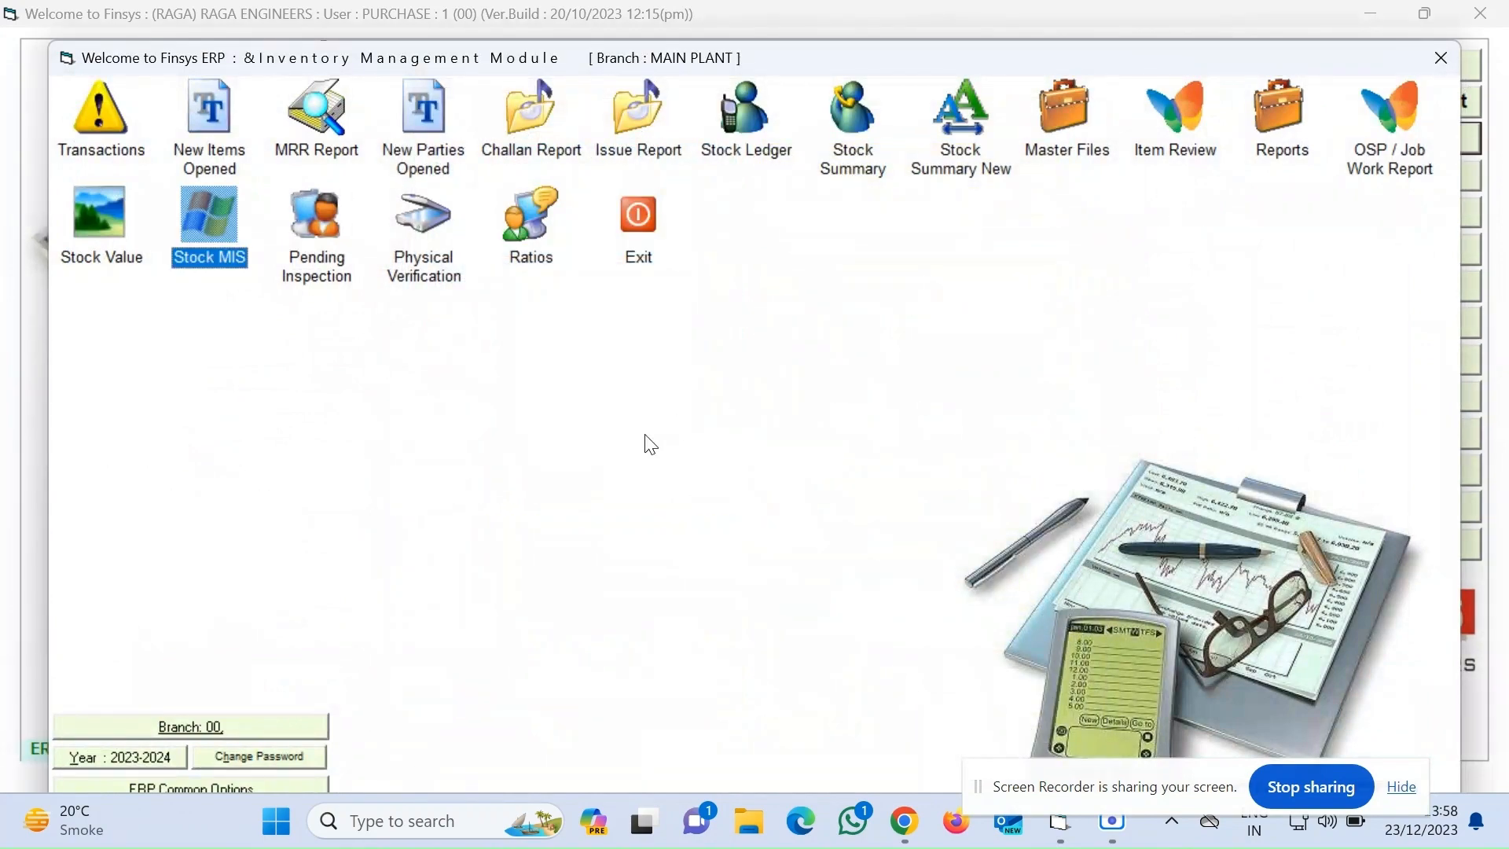
key("super+d")
double_click(221, 666)
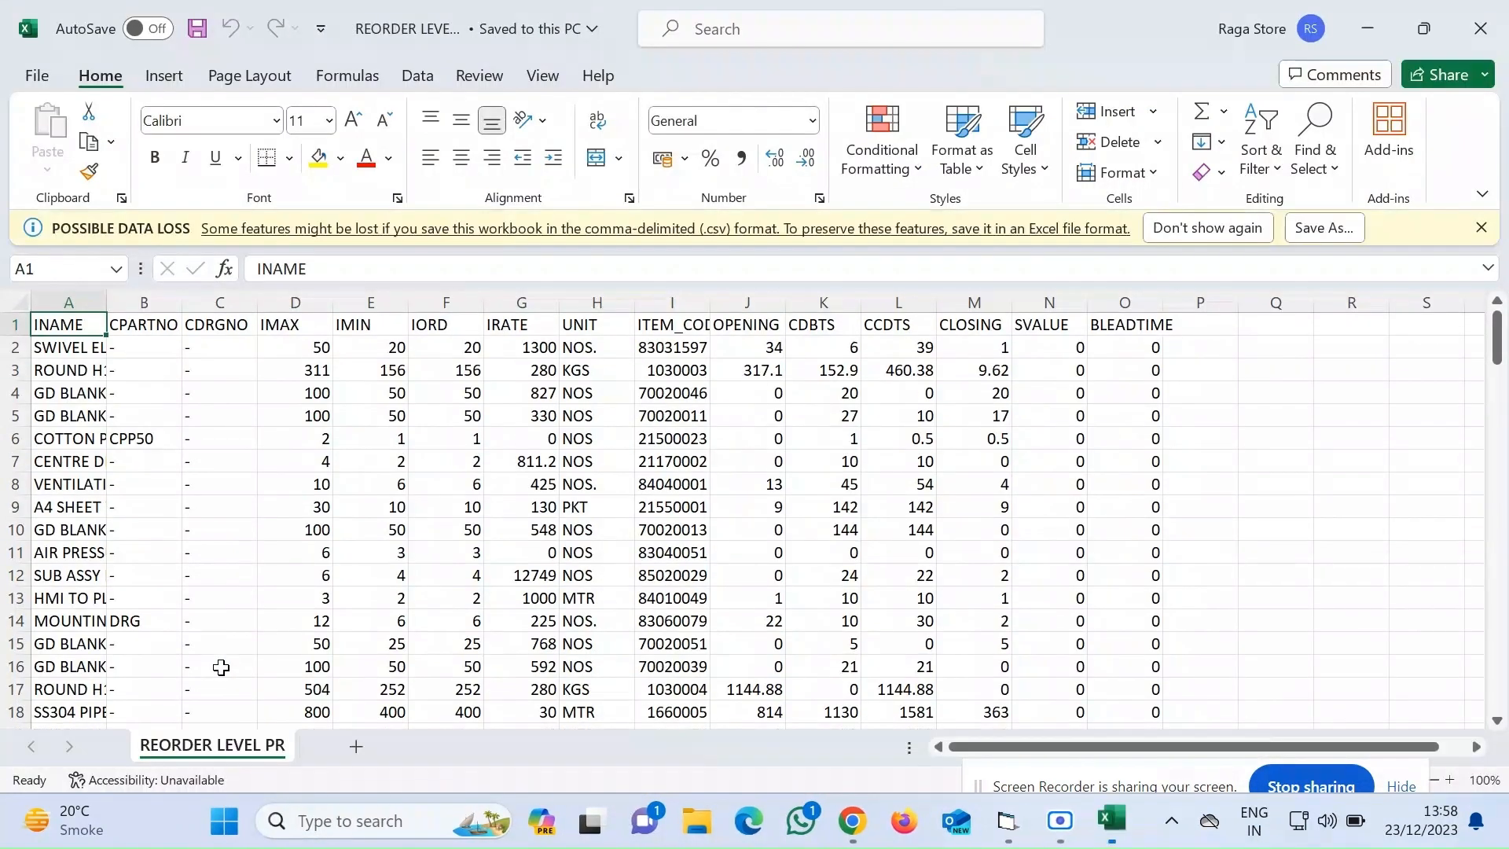
Delete the CPARTNO and CDRGNO columns and the SVALUE and BLEADTIME columns
left_click_drag(145, 314, 206, 302)
right_click(204, 300)
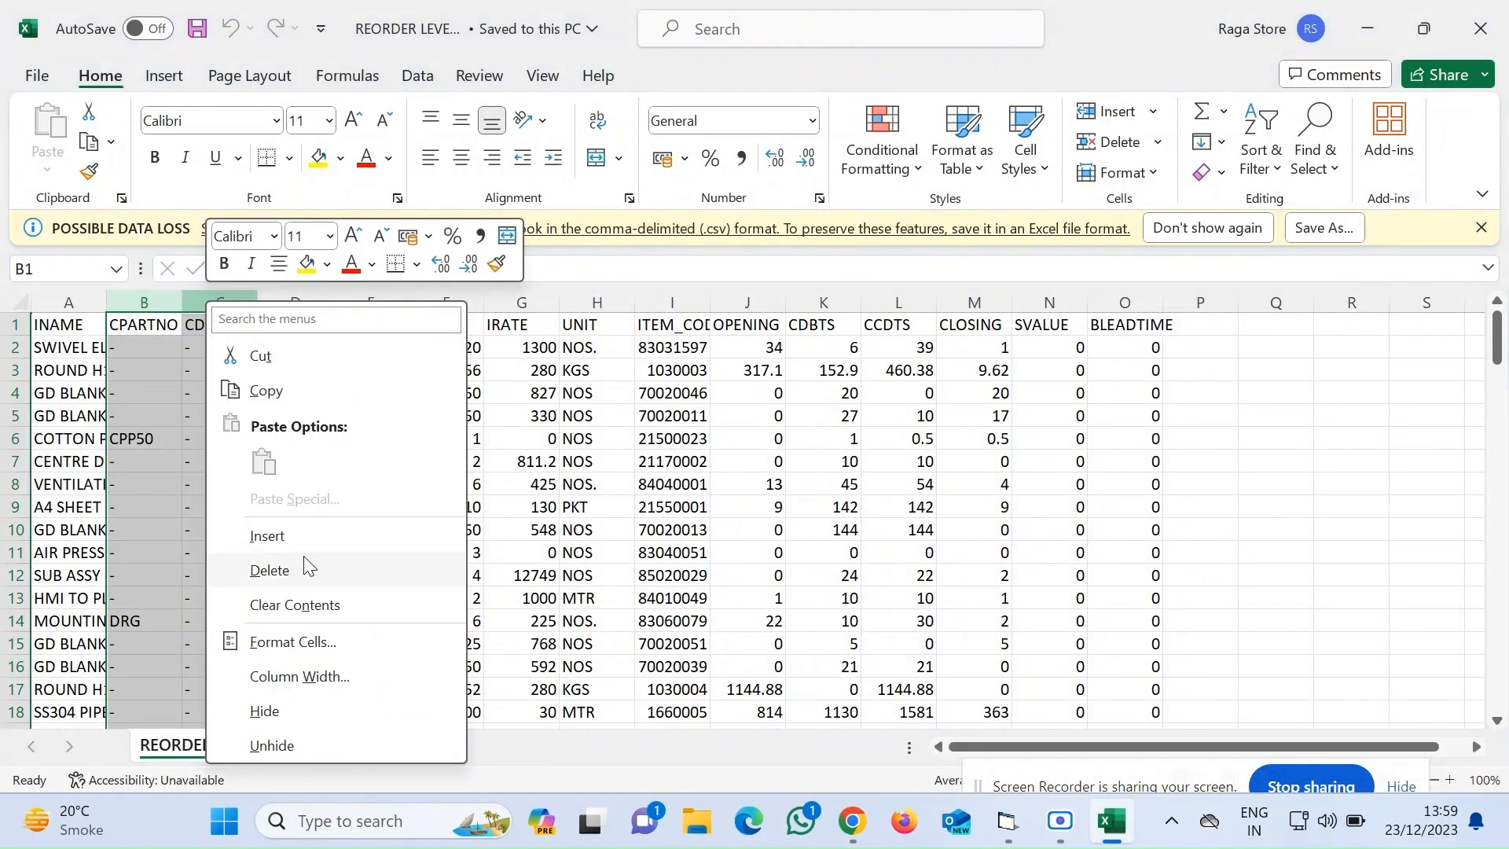
left_click(270, 570)
left_click_drag(904, 303, 987, 305)
right_click(987, 306)
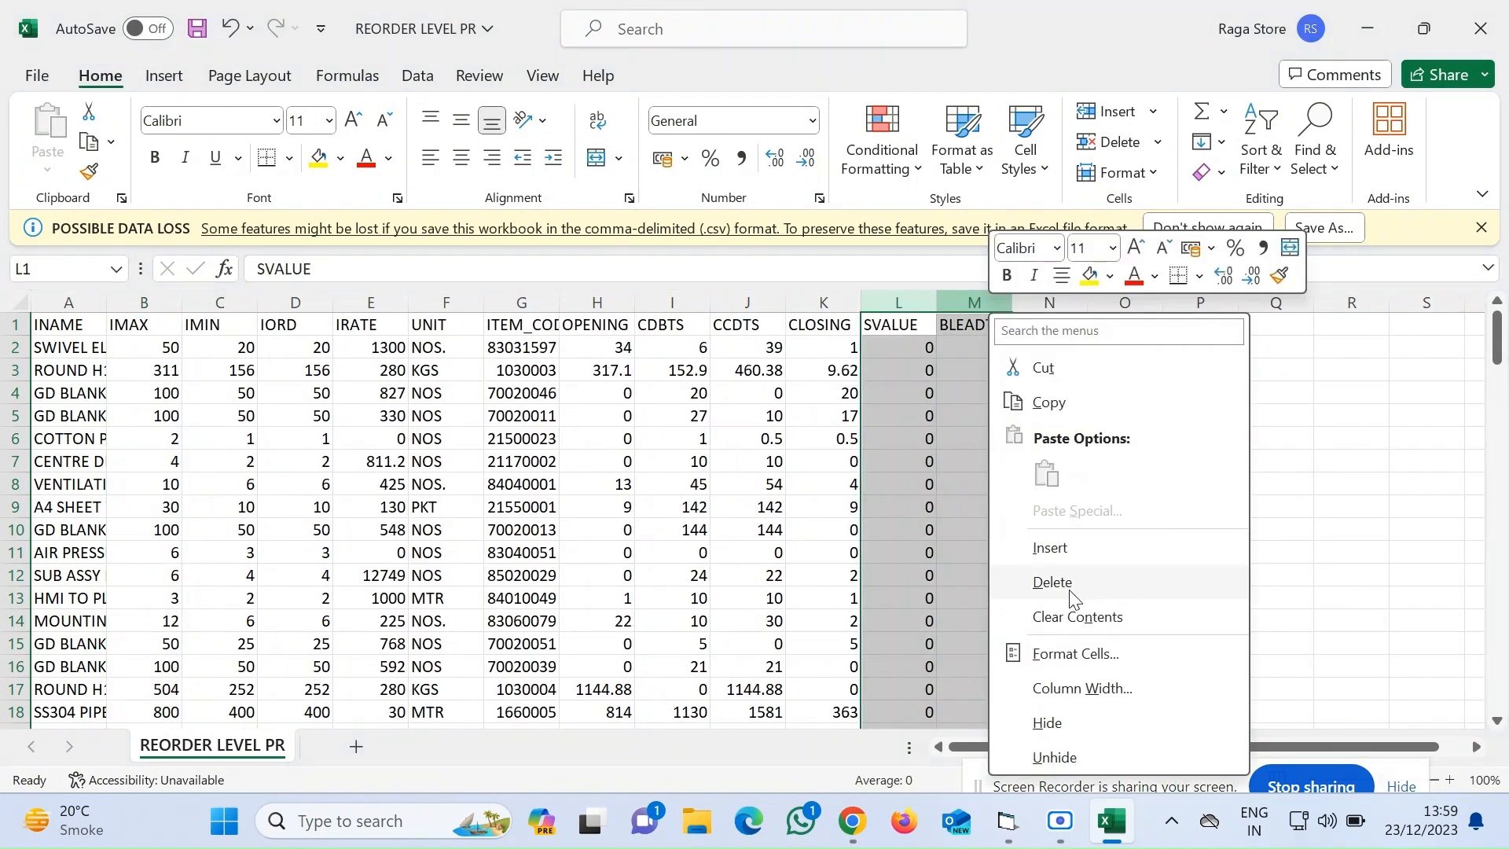
left_click(1056, 611)
Turn on filters for the header row
left_click(14, 324)
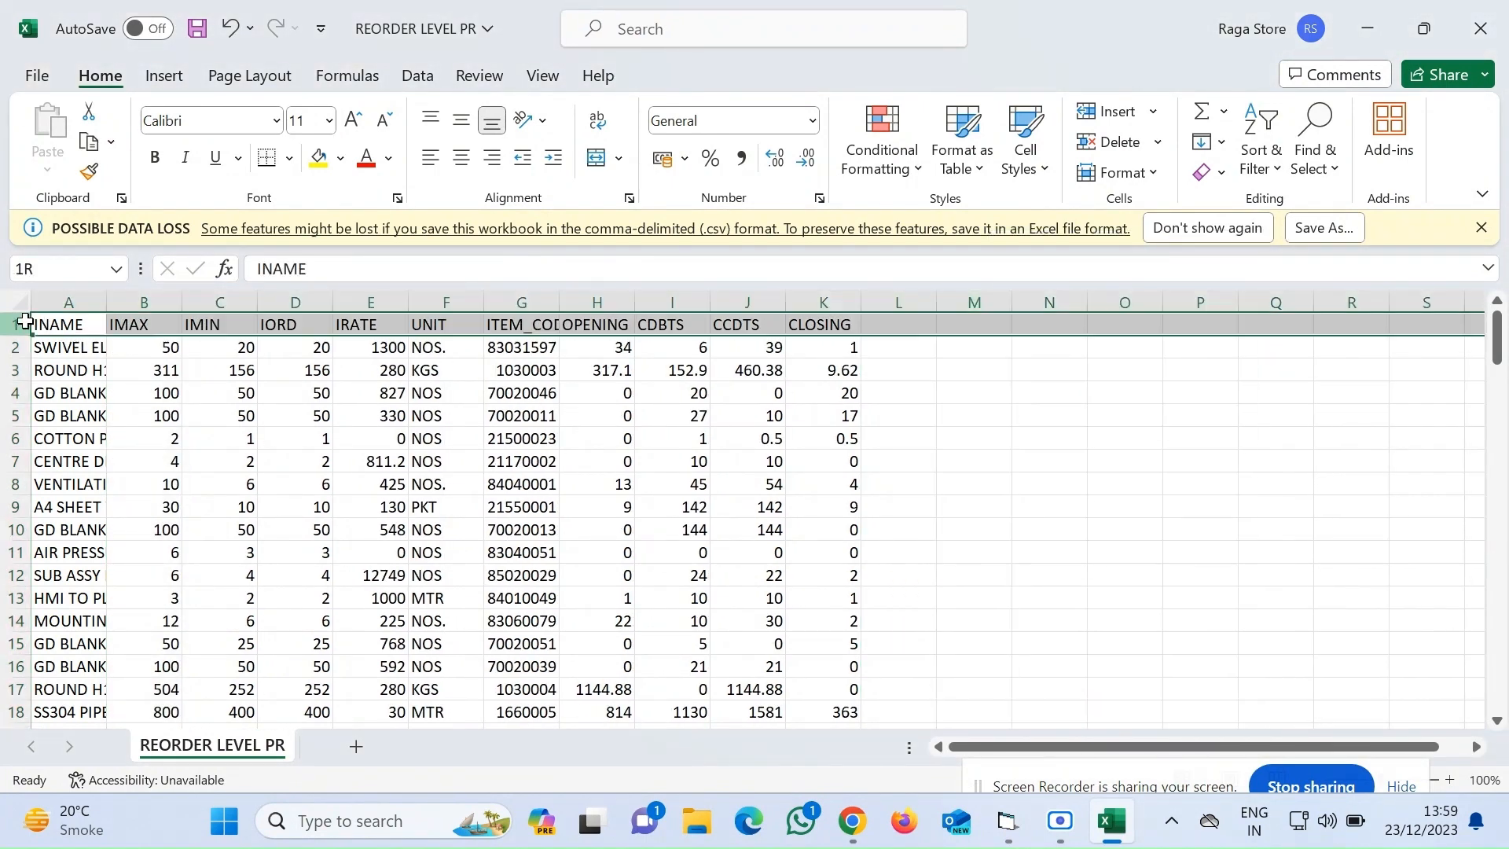
left_click(1257, 133)
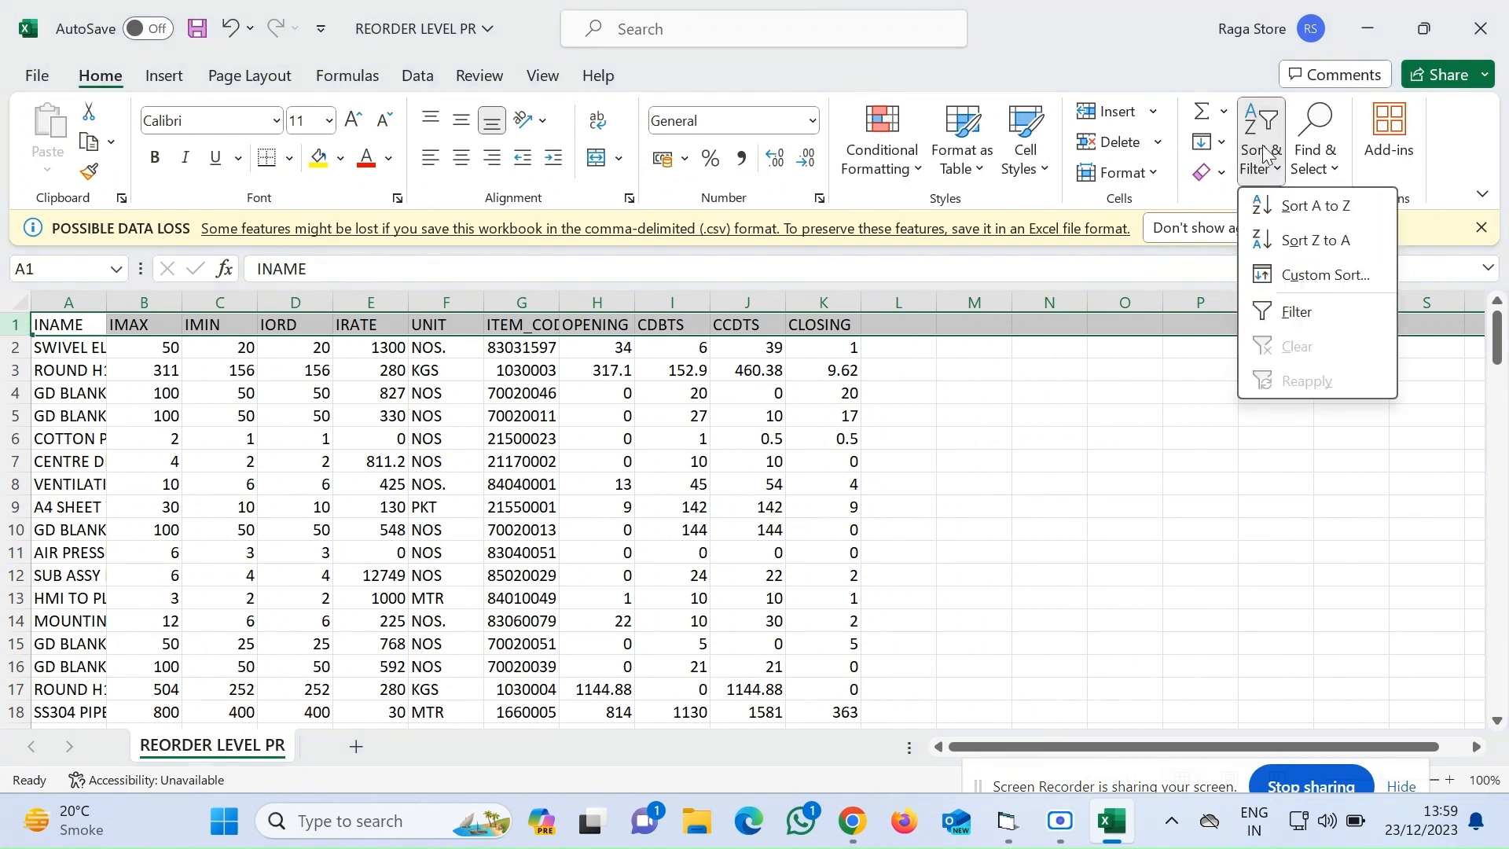
left_click(1265, 307)
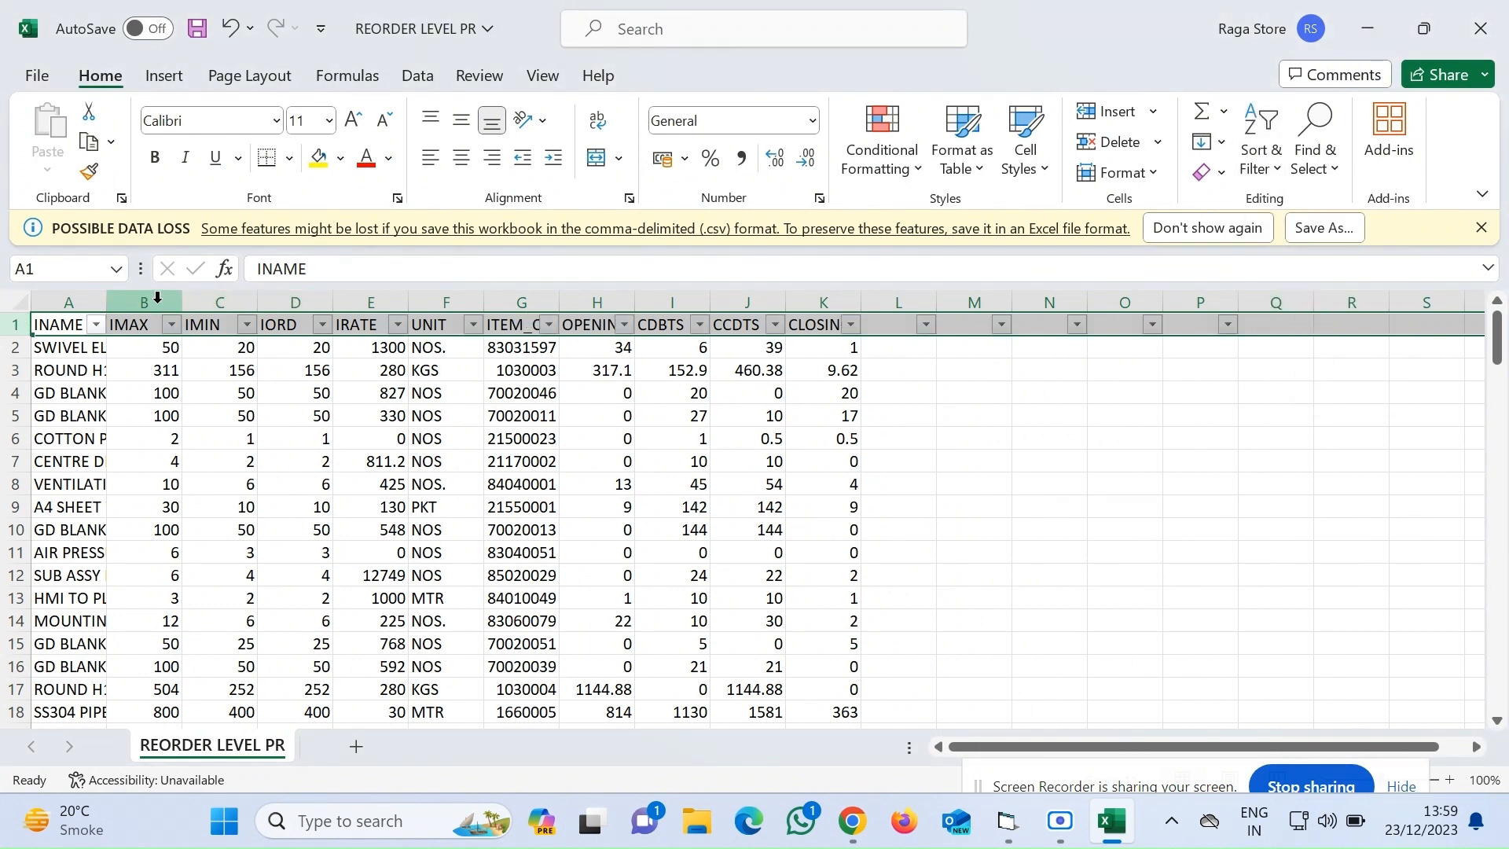
Resize the columns so item names in column A show in full
left_click_drag(156, 301, 440, 314)
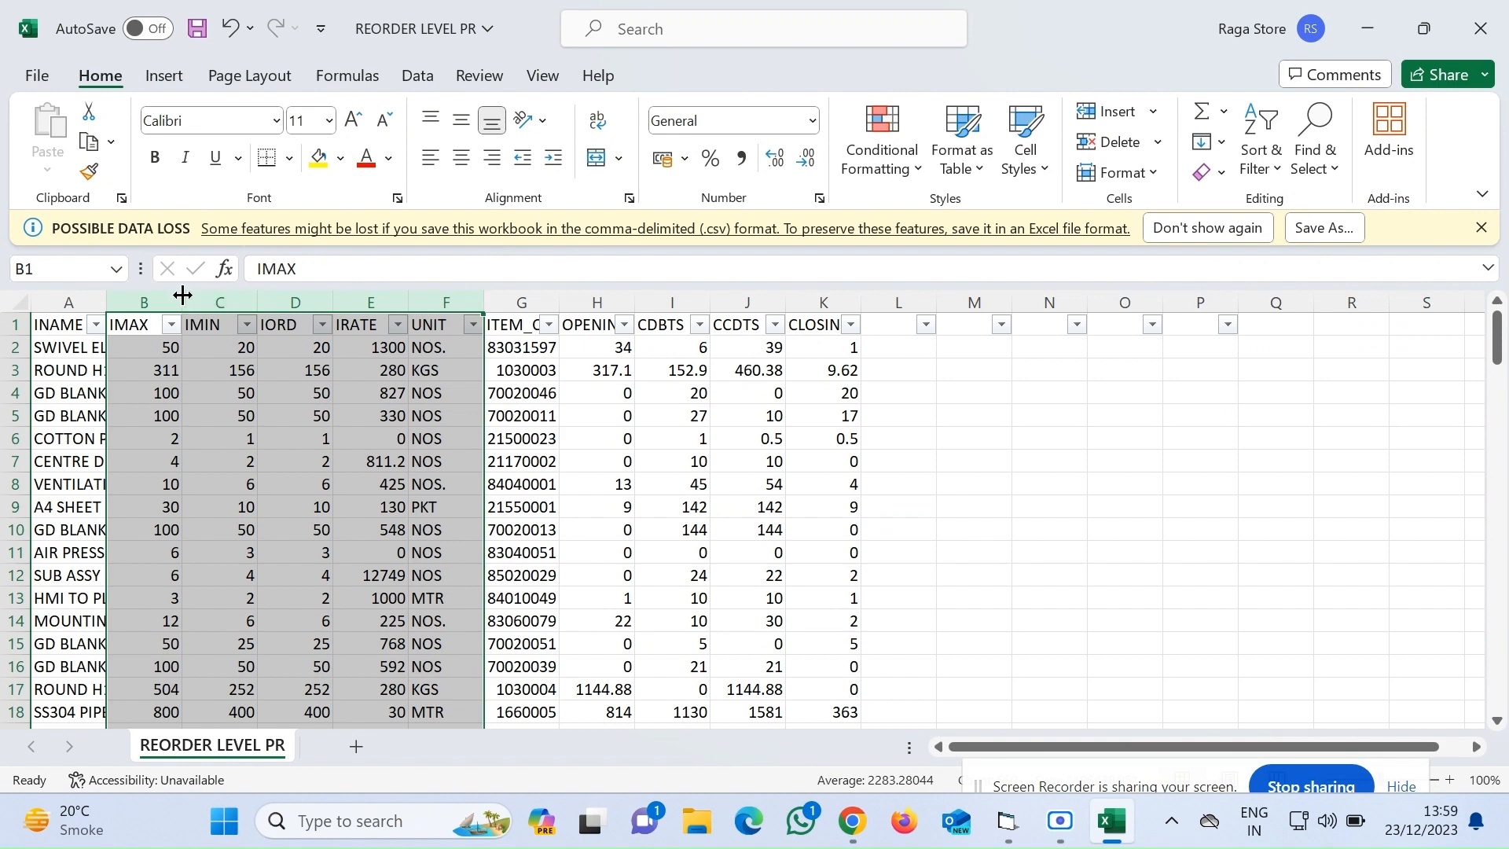
left_click_drag(176, 296, 383, 350)
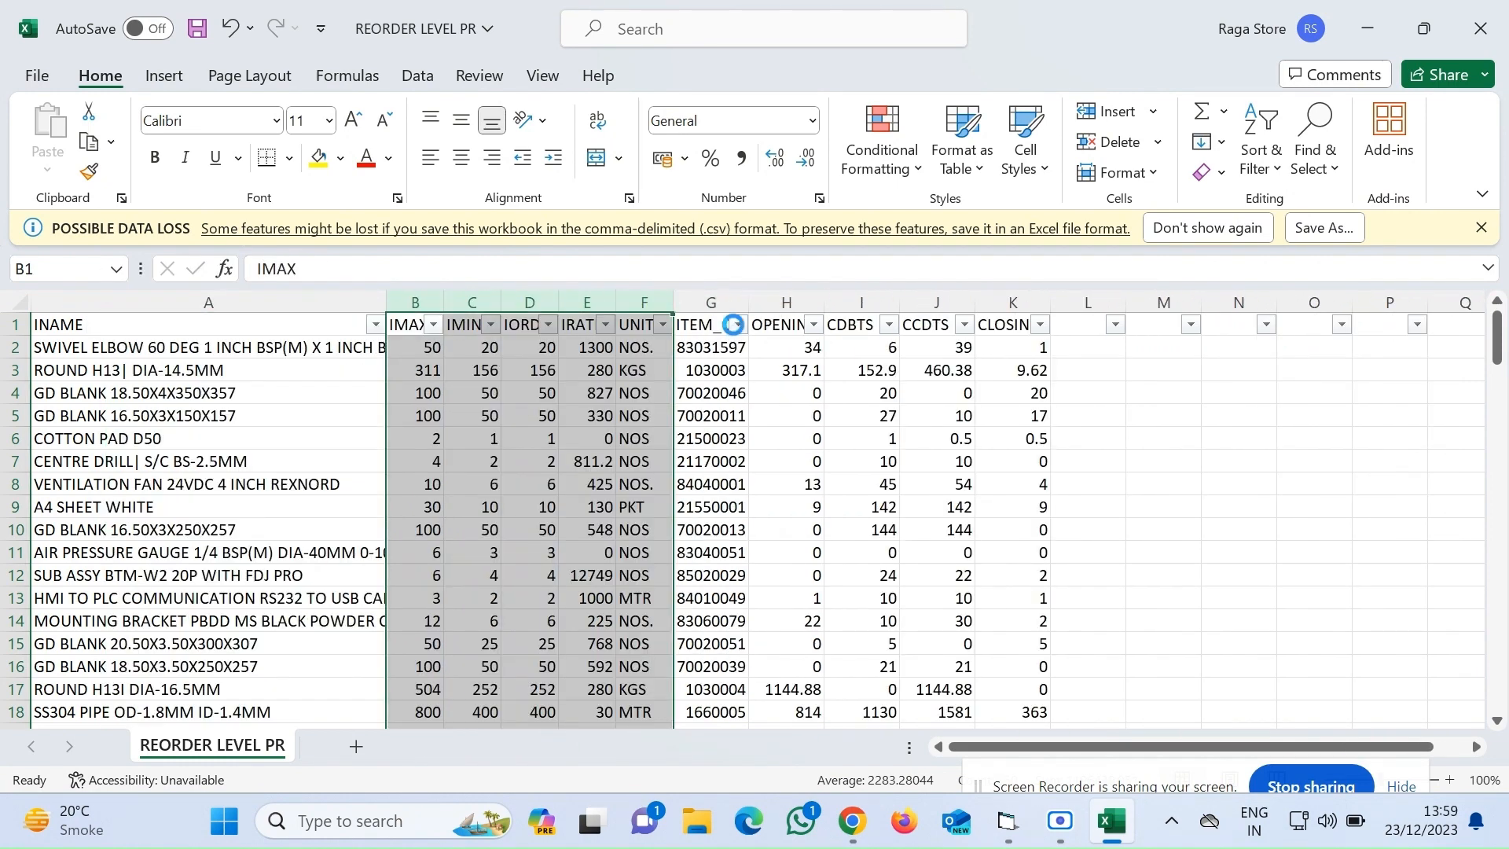
Sort the sheet by ITEM_CODE from smallest to largest
left_click(738, 325)
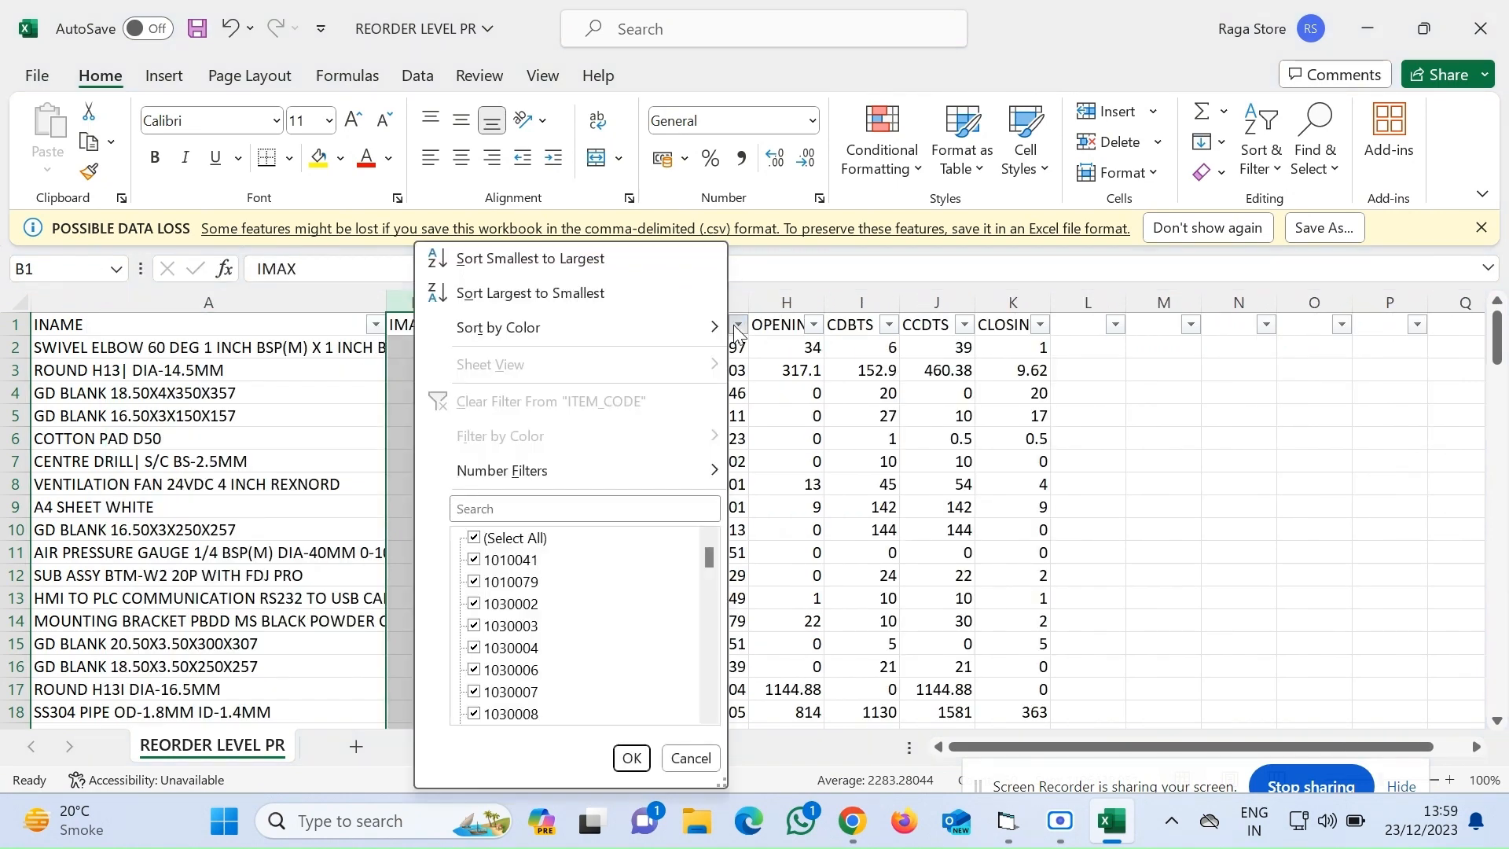
left_click(544, 260)
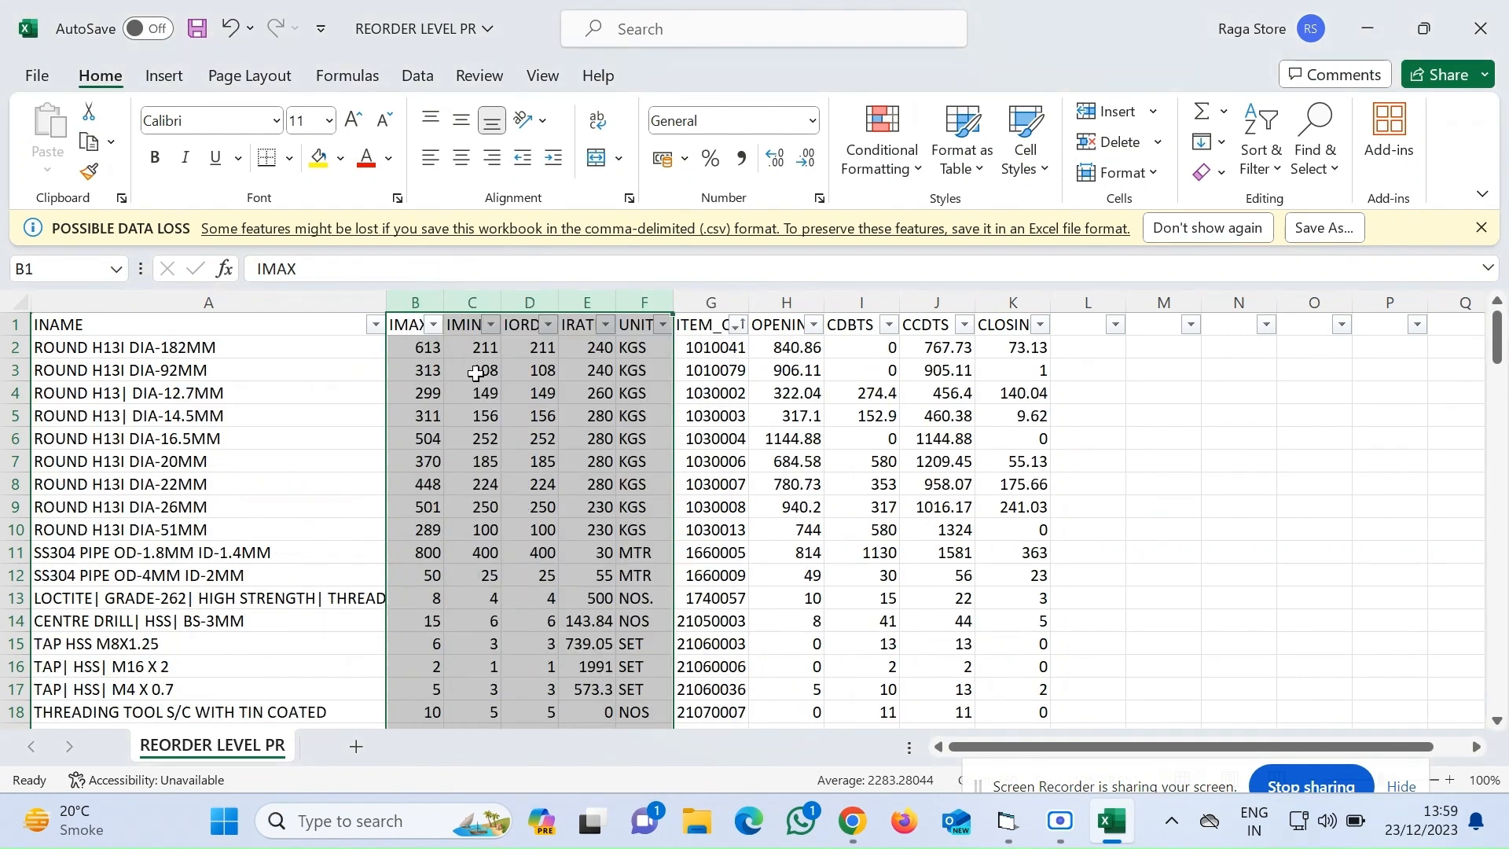
Select all data rows from row 2 to the last row across the columns and copy them
left_click(222, 330)
key("Down")
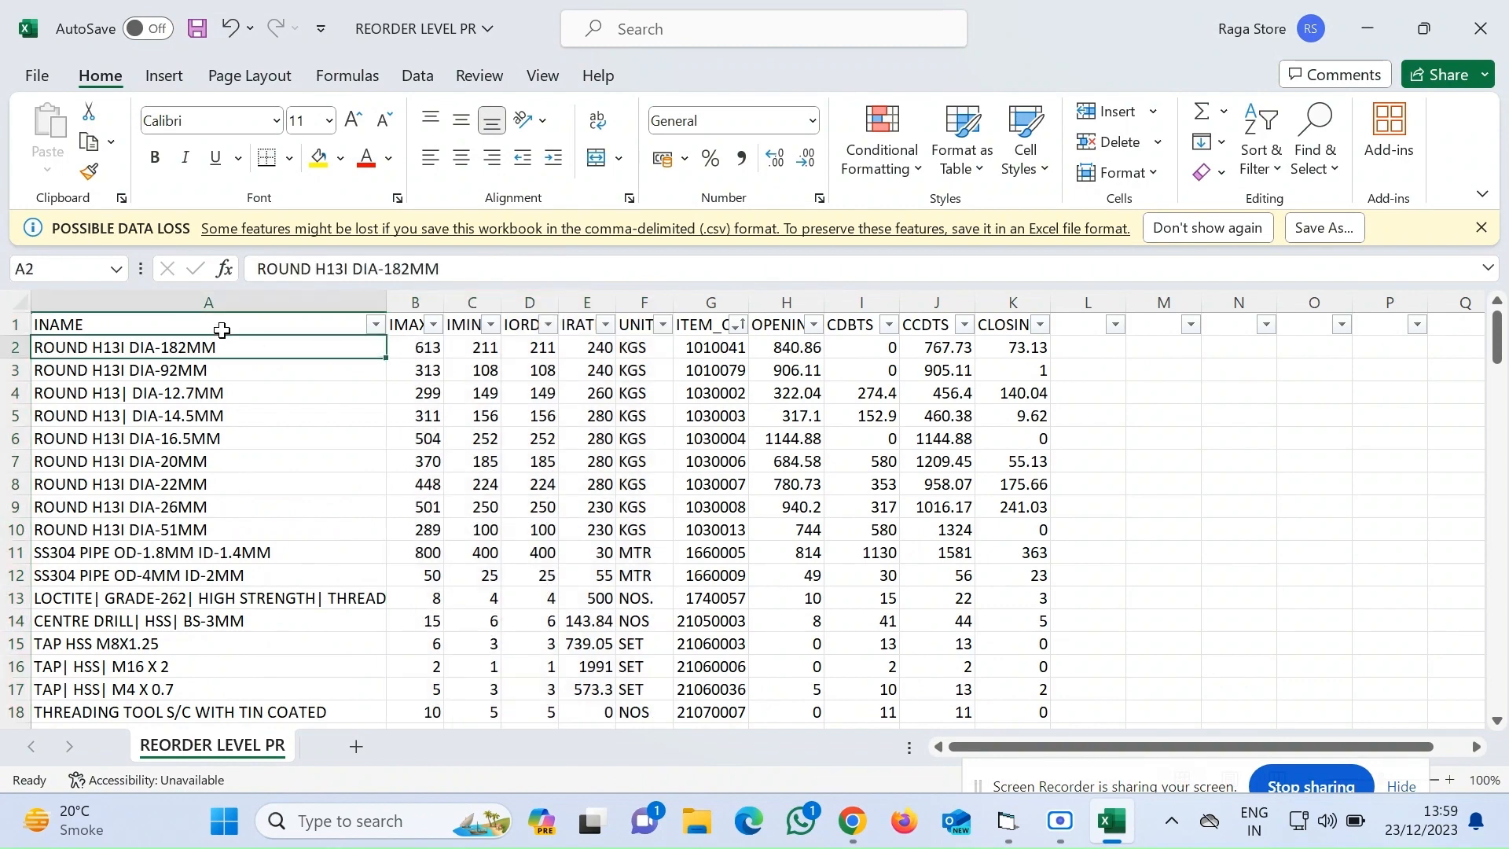
key("shift+Right")
key("shift+Right")
key("shift+Right")
key("shift+Right")
key("shift+Right")
key("shift+Right")
key("shift+Right")
key("shift+Right")
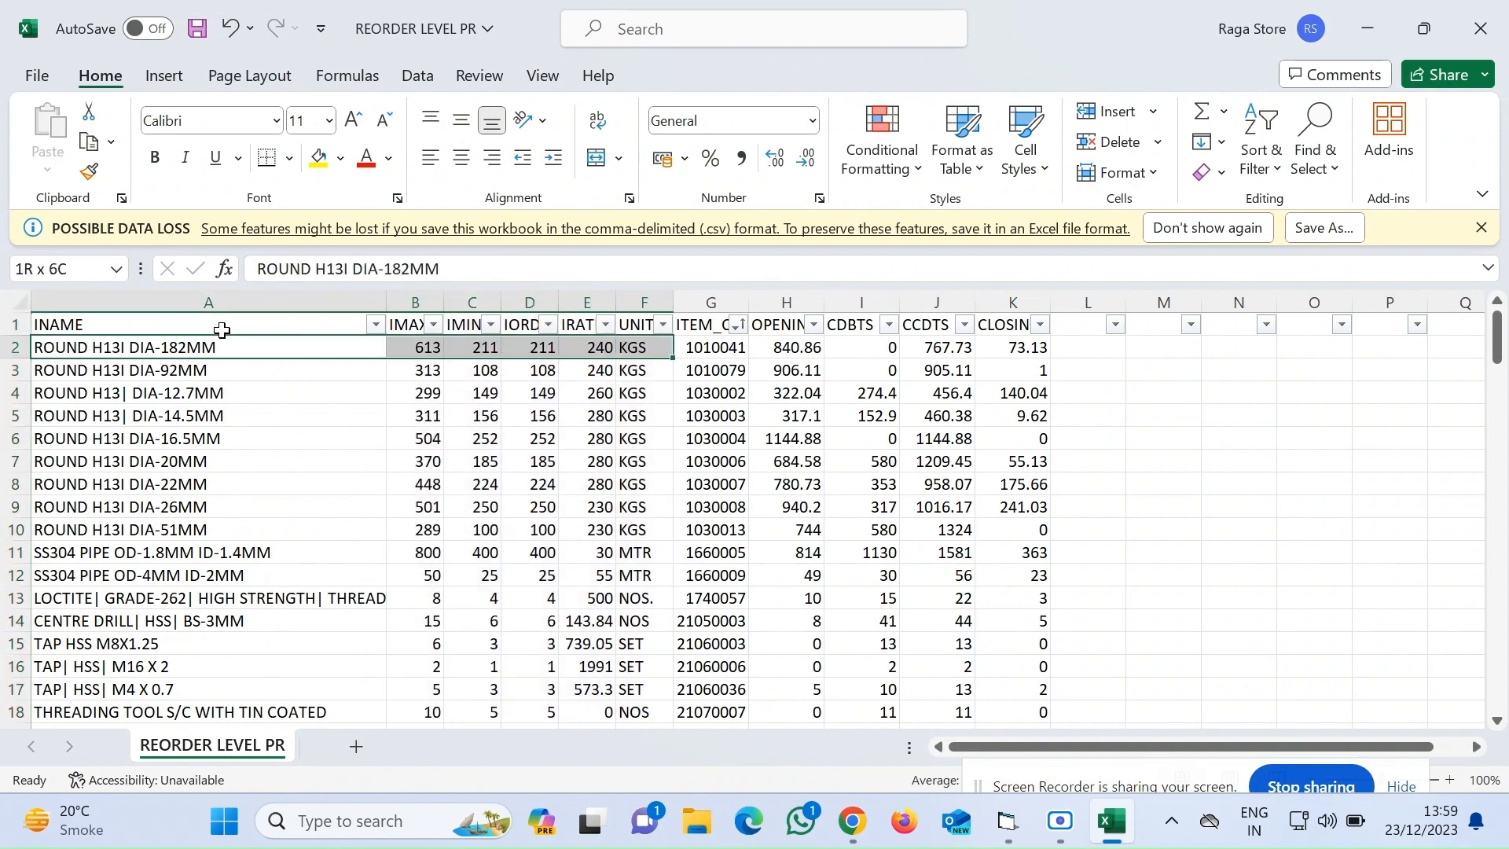
key("shift+Right")
key("shift+Right")
key("ctrl+shift+Down")
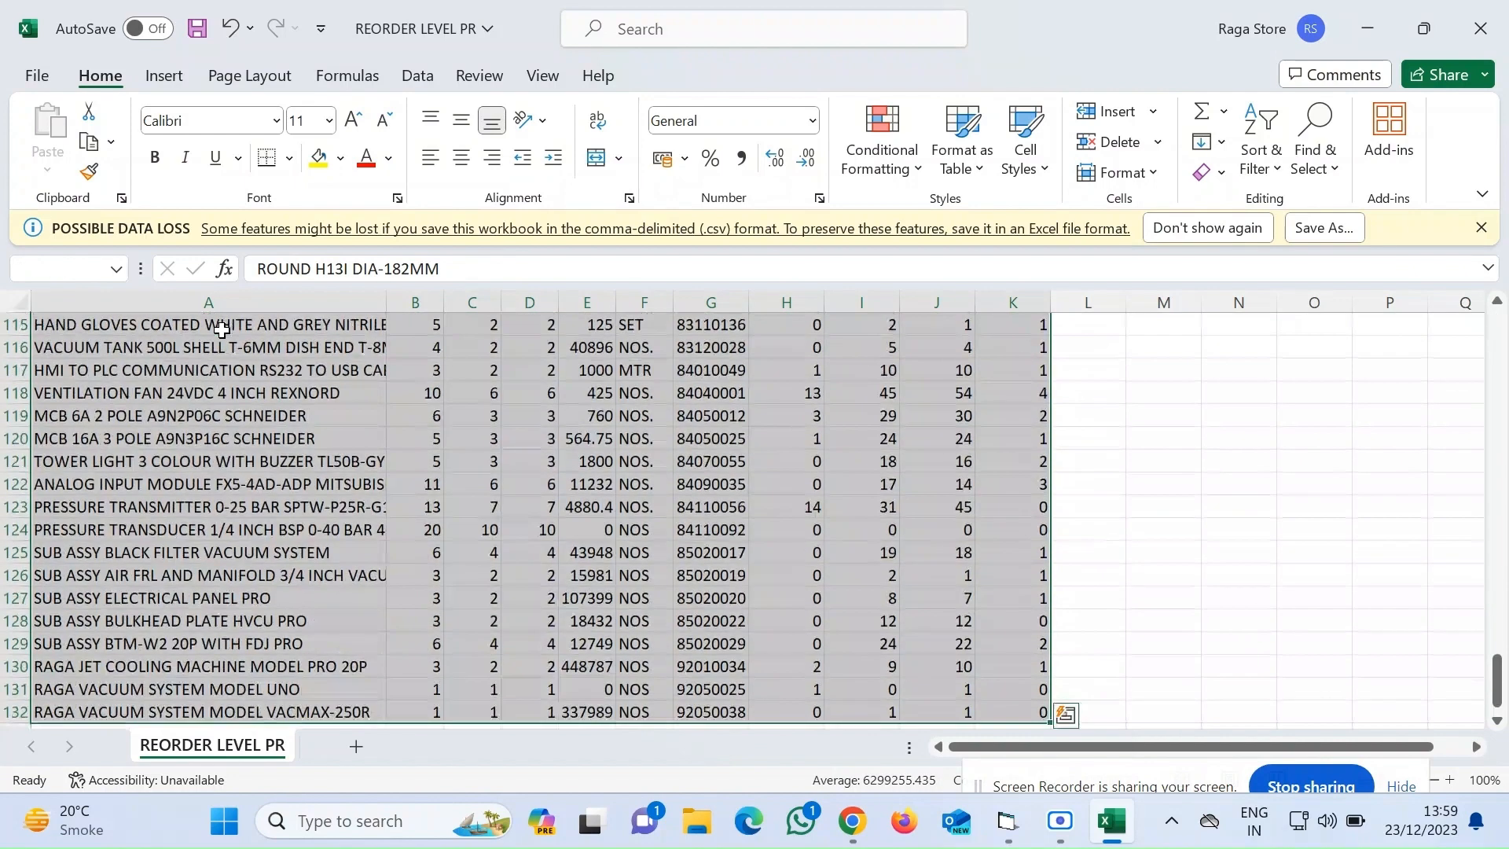
key("ctrl+c")
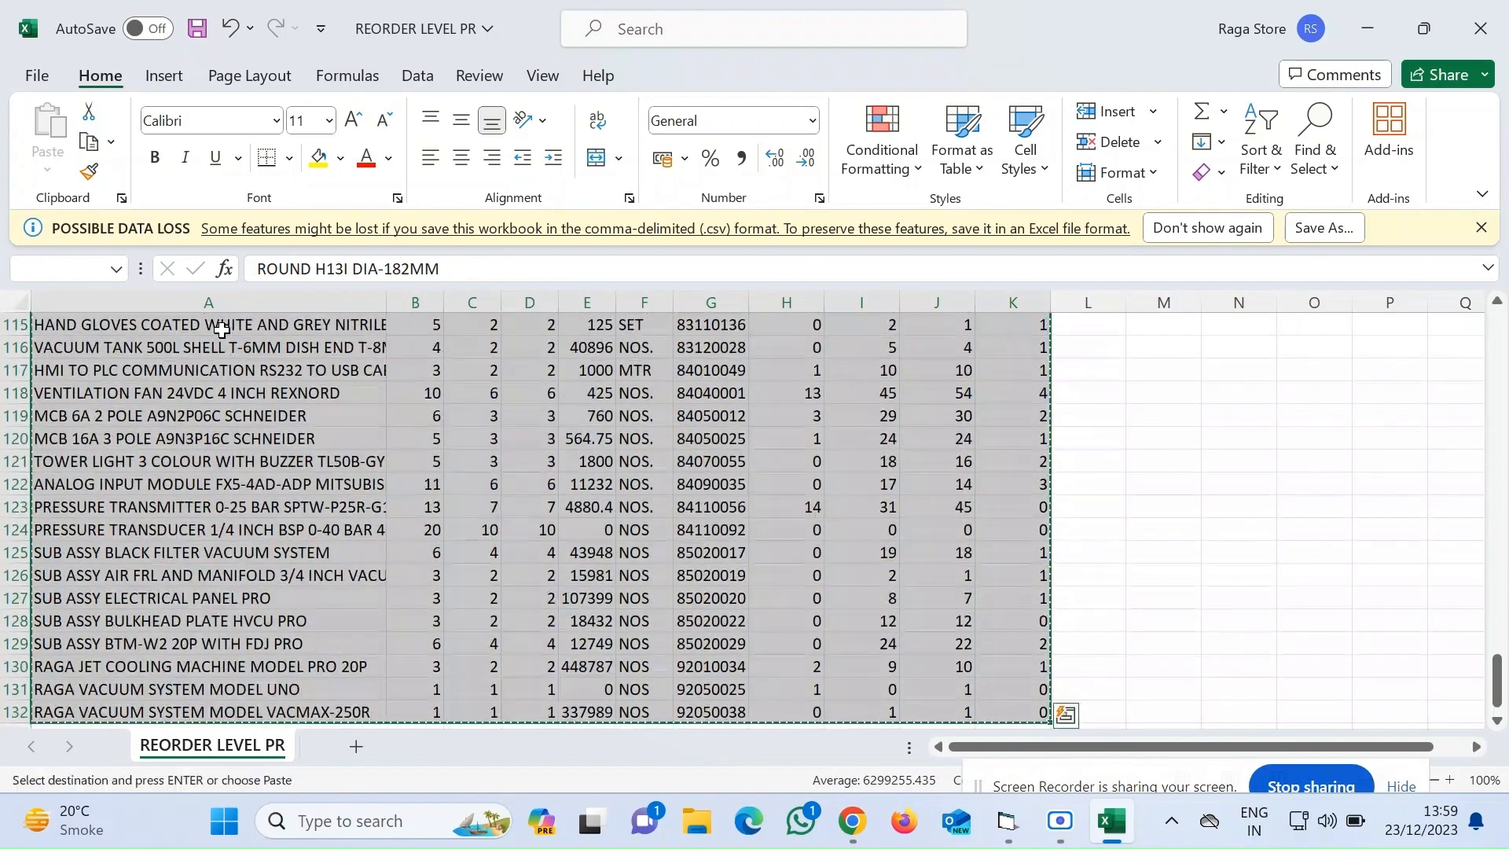
Switch to the MIN PR 23/12/2023 Google Sheet and paste the data at A2 of the Reorder Level PR sheet
mouse_move(851, 822)
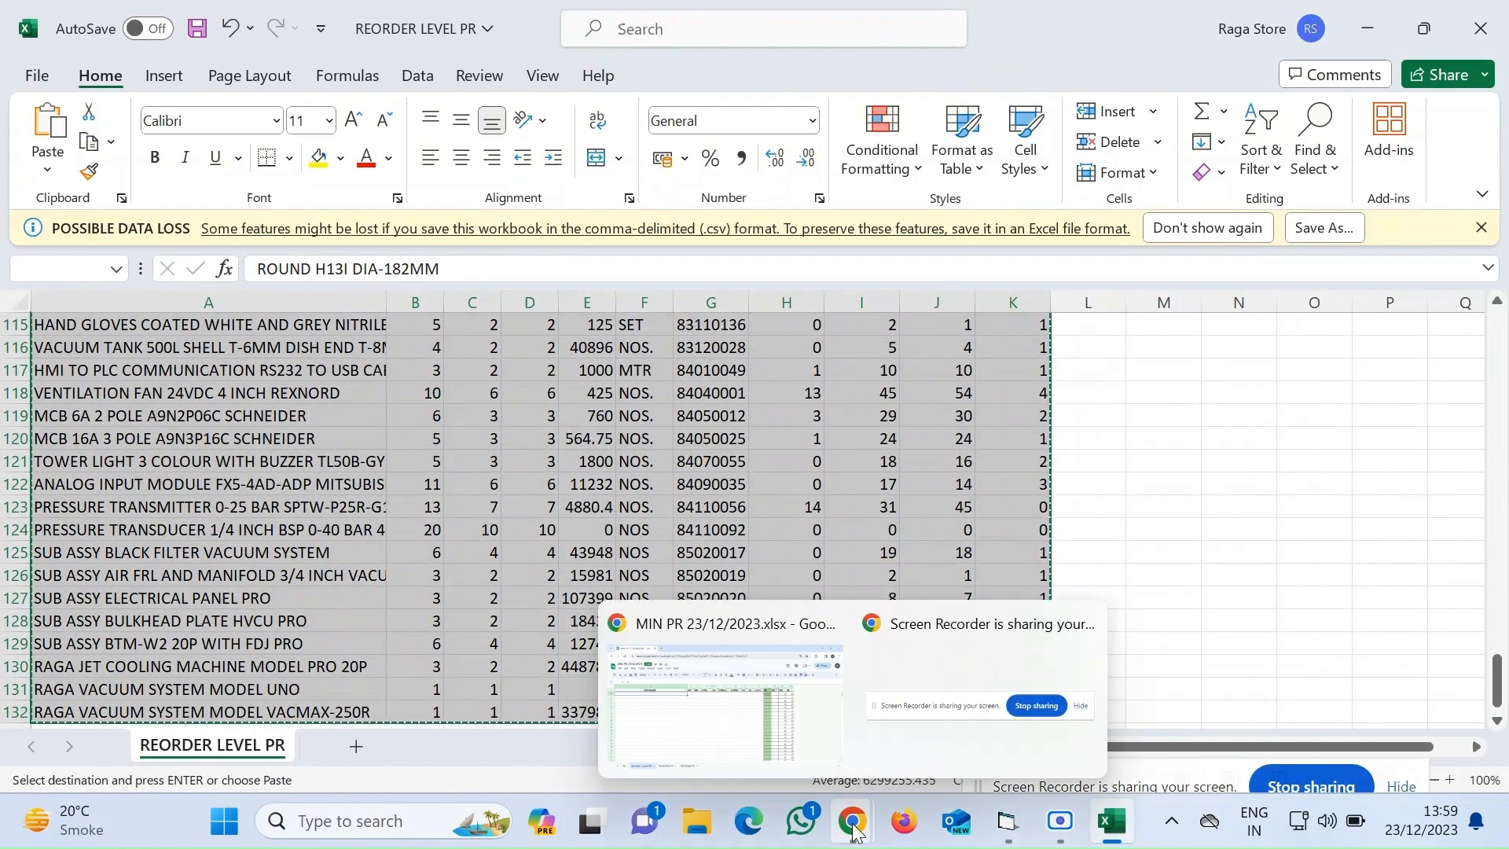
left_click(736, 725)
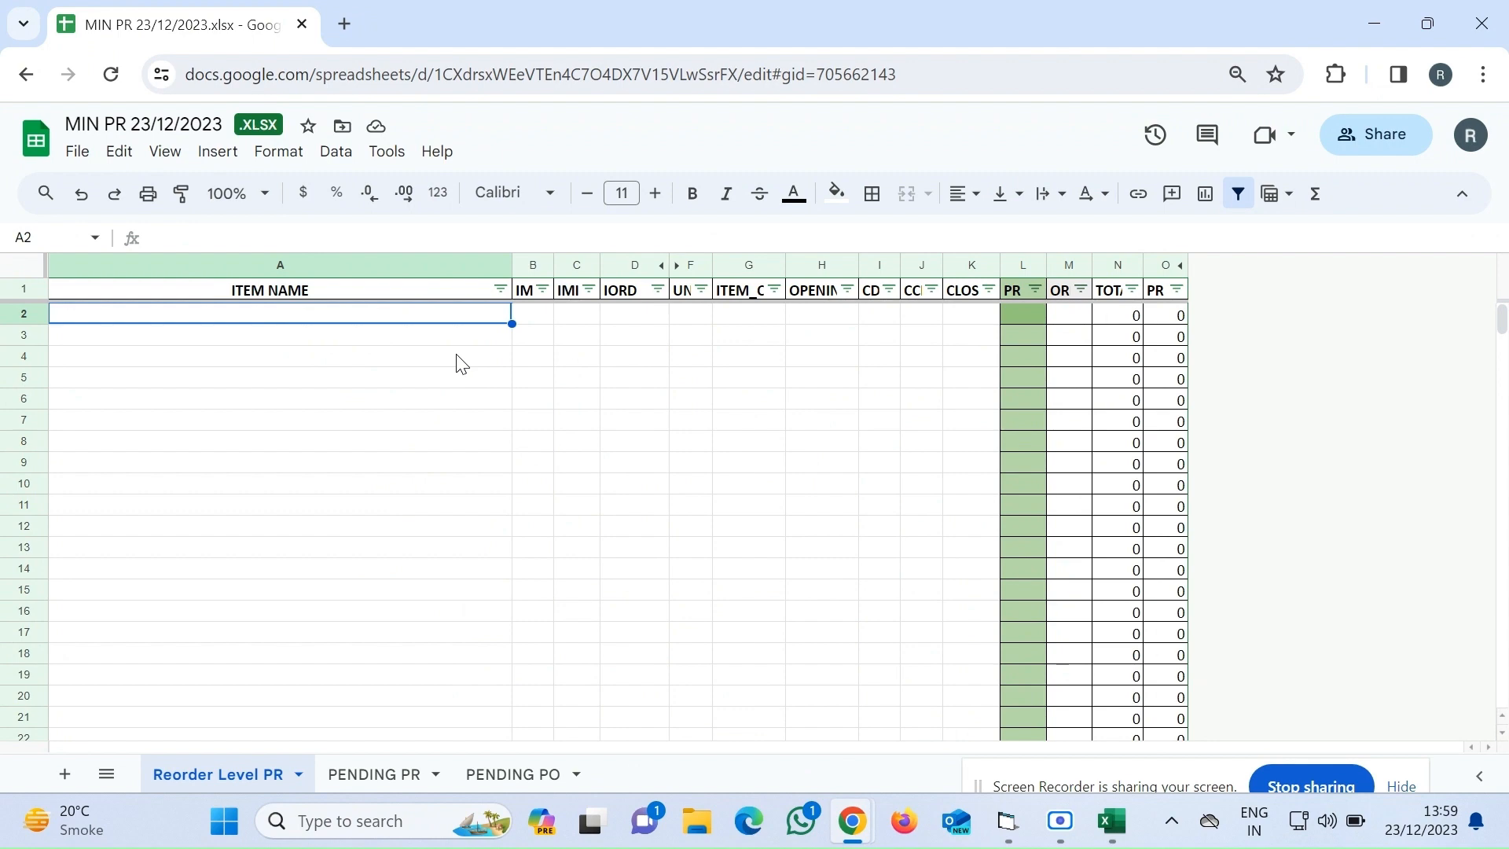
key("ctrl+v")
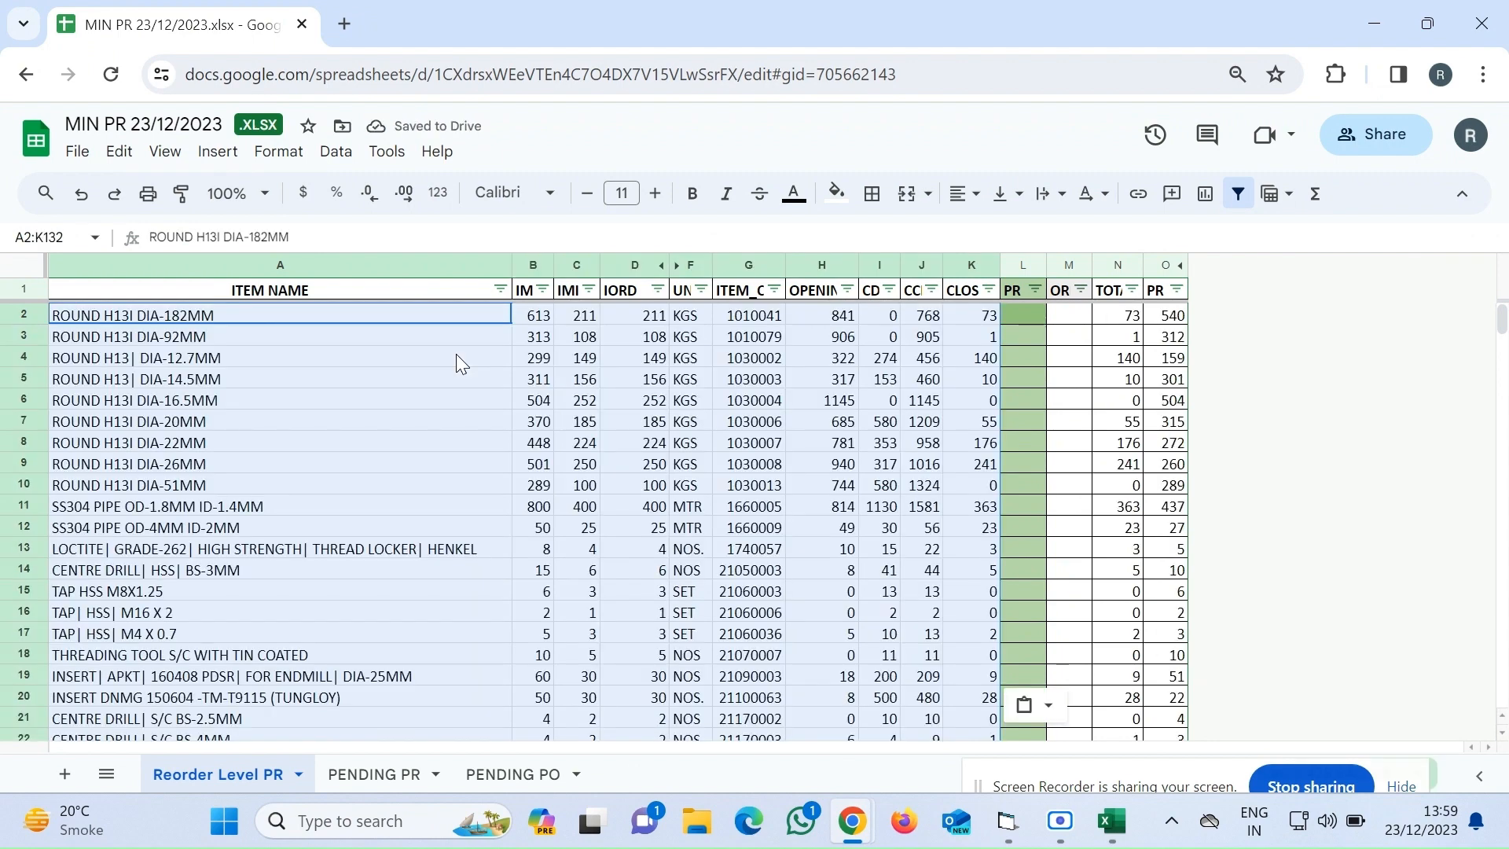
Apply all borders to the pasted range
left_click(871, 194)
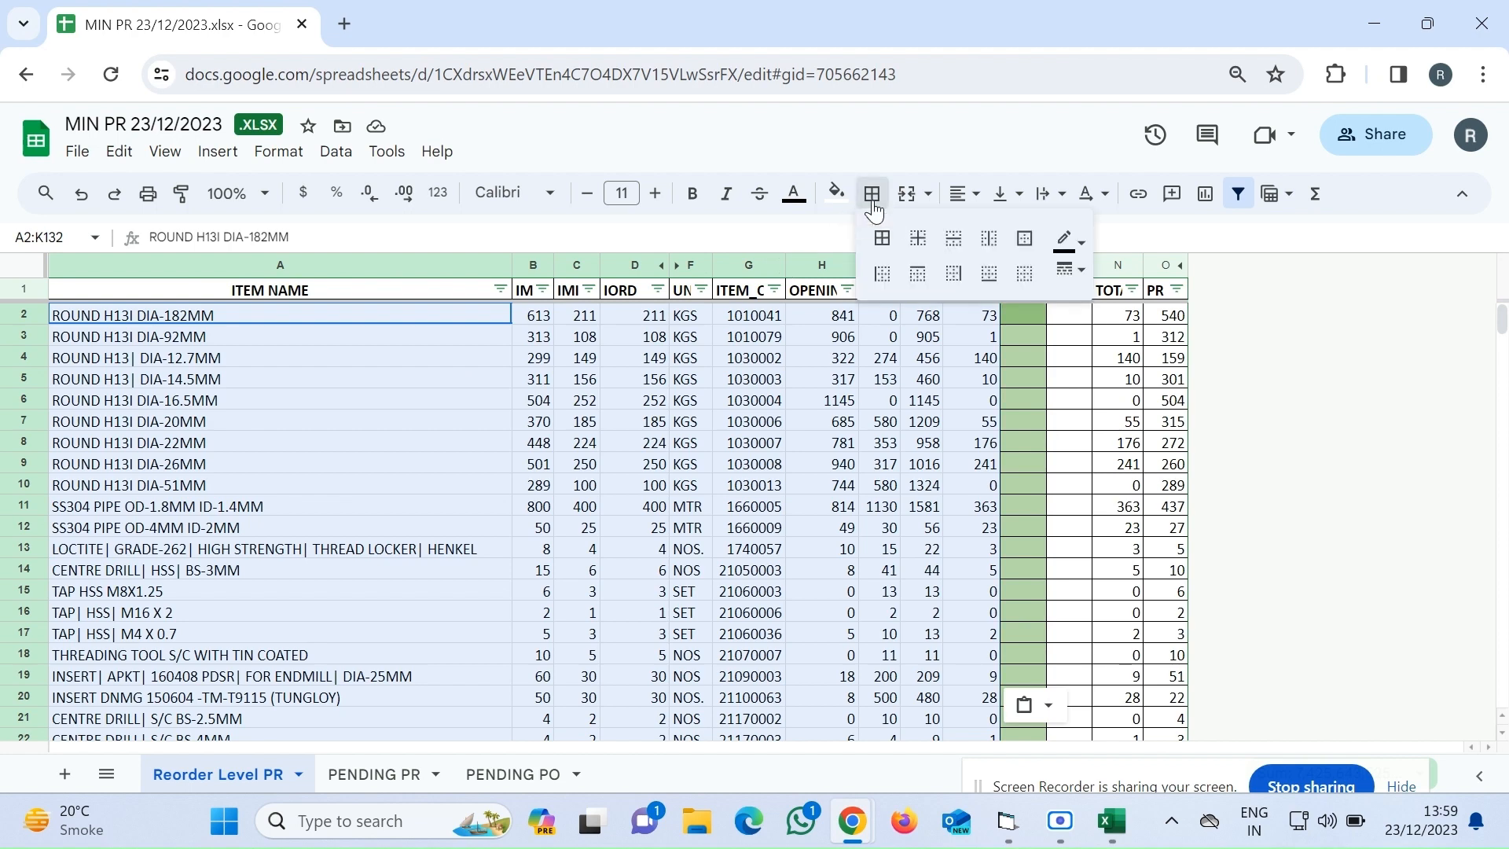
left_click(881, 240)
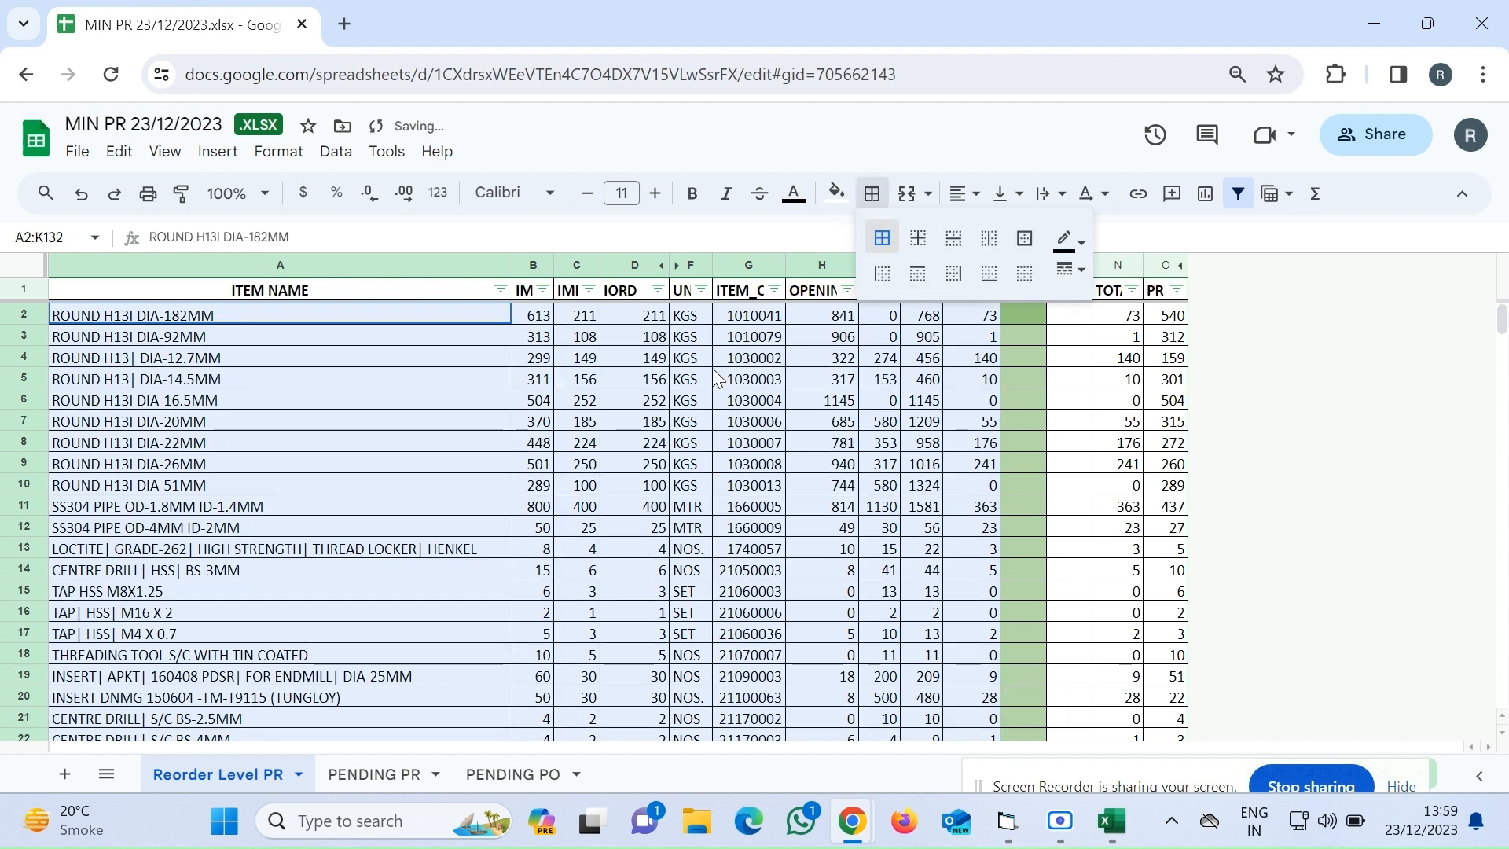
left_click(740, 322)
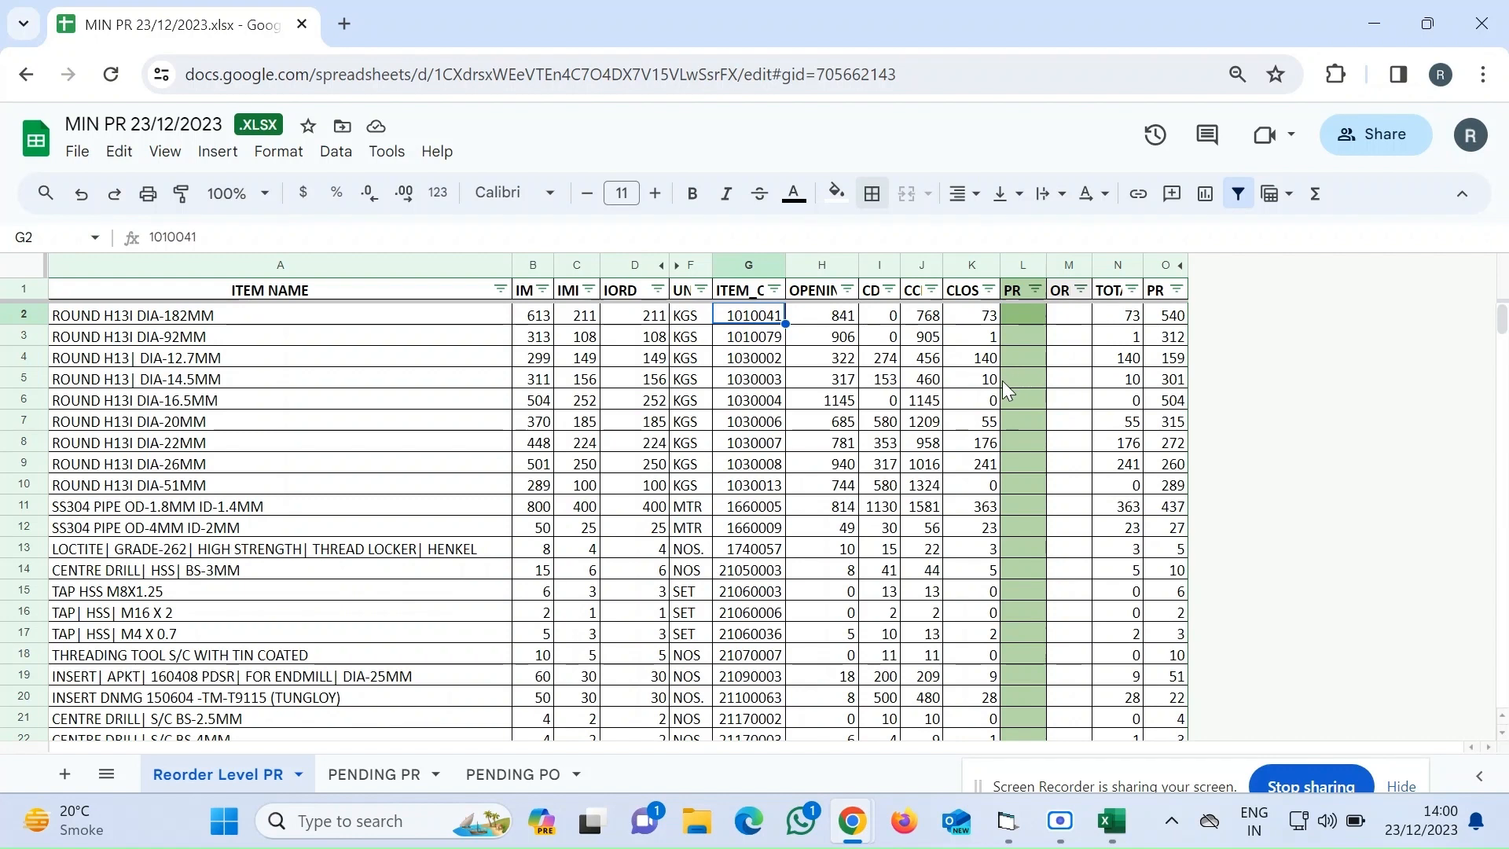
scroll(1004, 382, "down", 4)
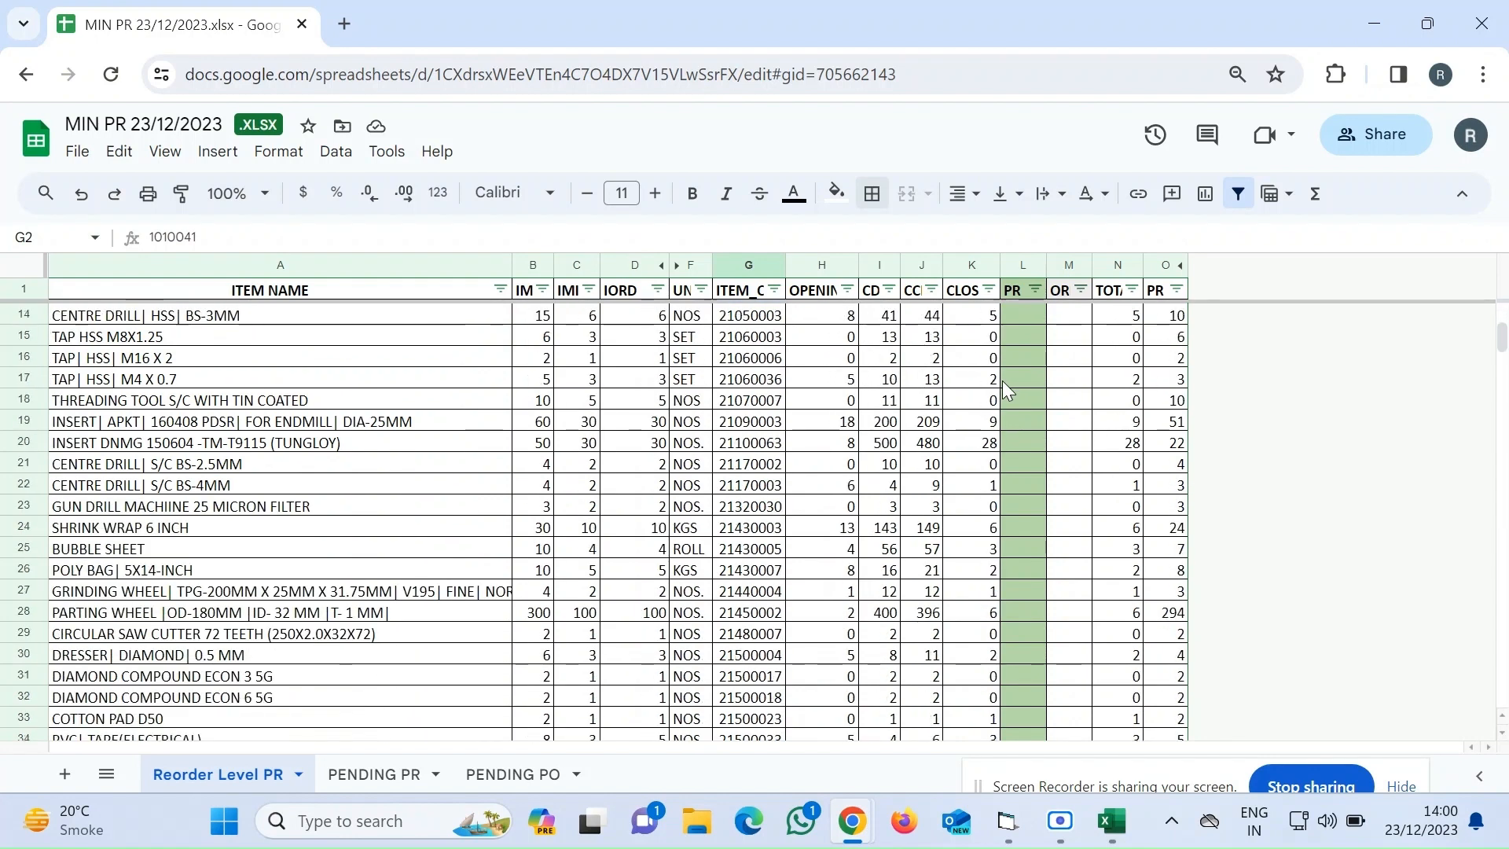
scroll(1002, 380, "down", 1)
scroll(1002, 380, "up", 5)
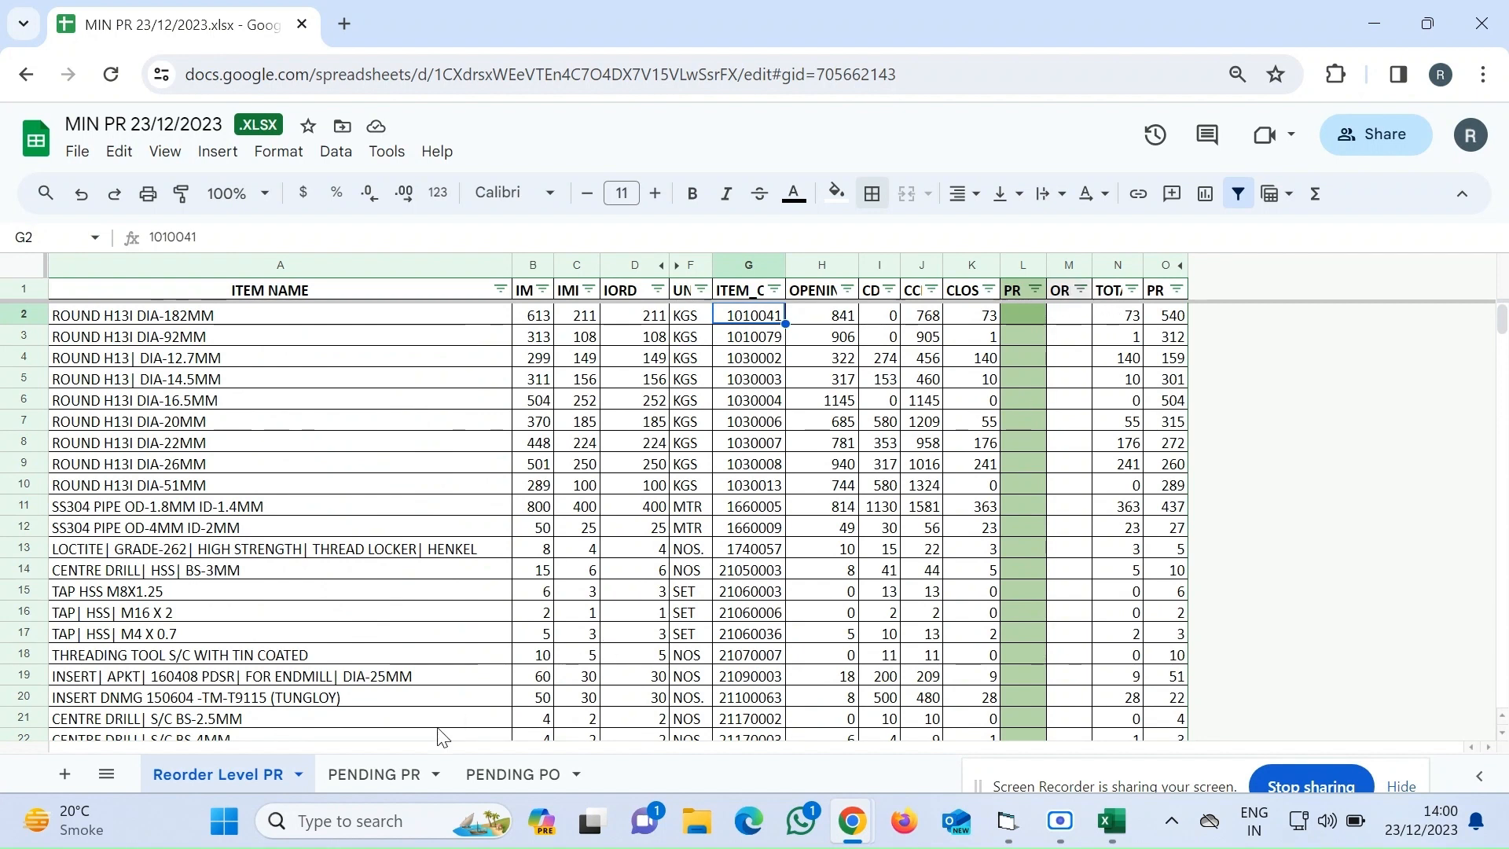
Check the PENDING PR and PENDING PO sheets
left_click(380, 776)
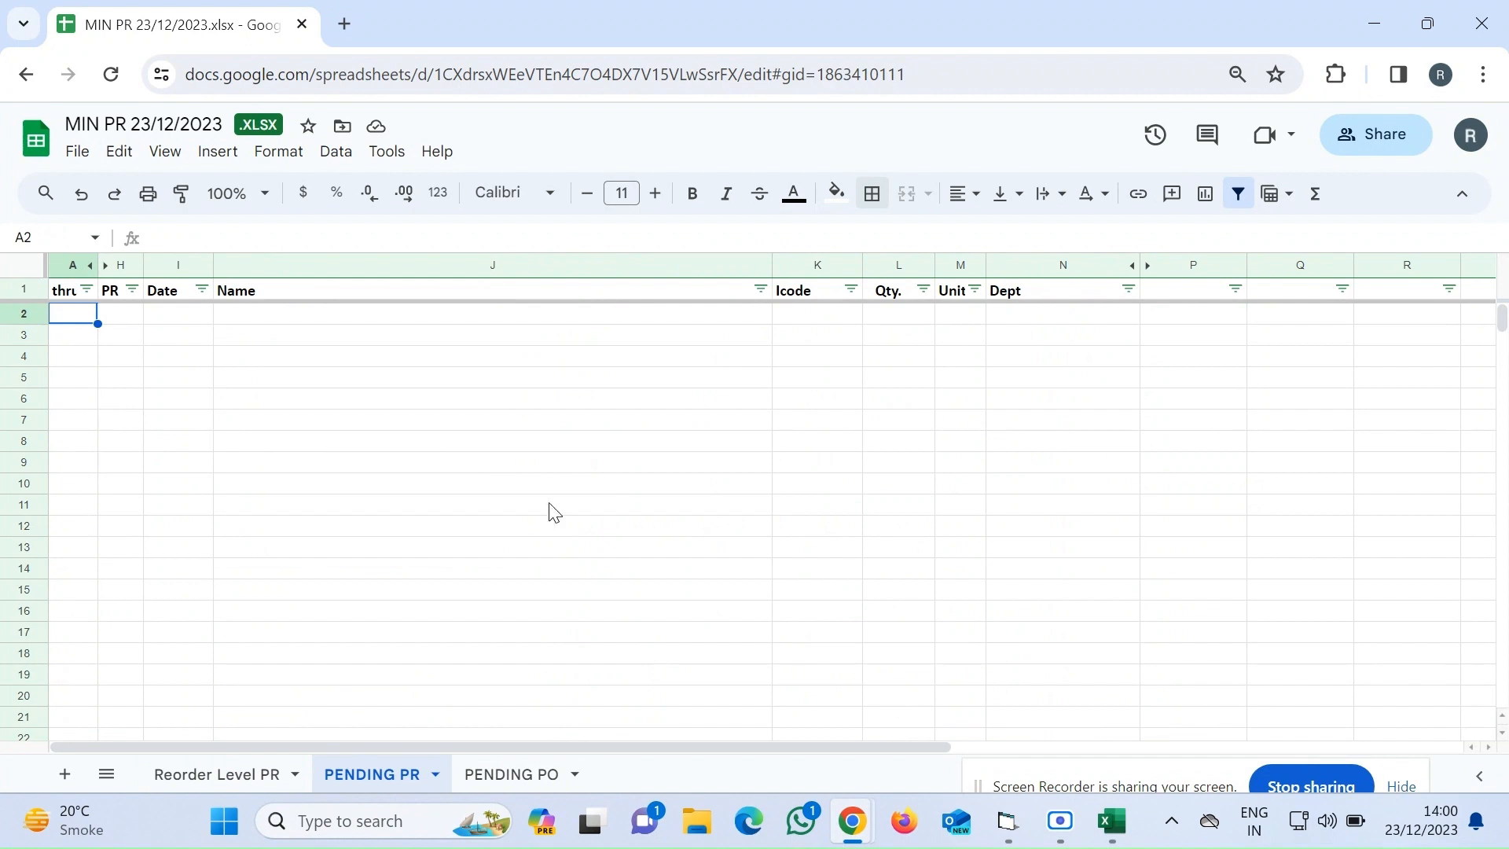
left_click(497, 774)
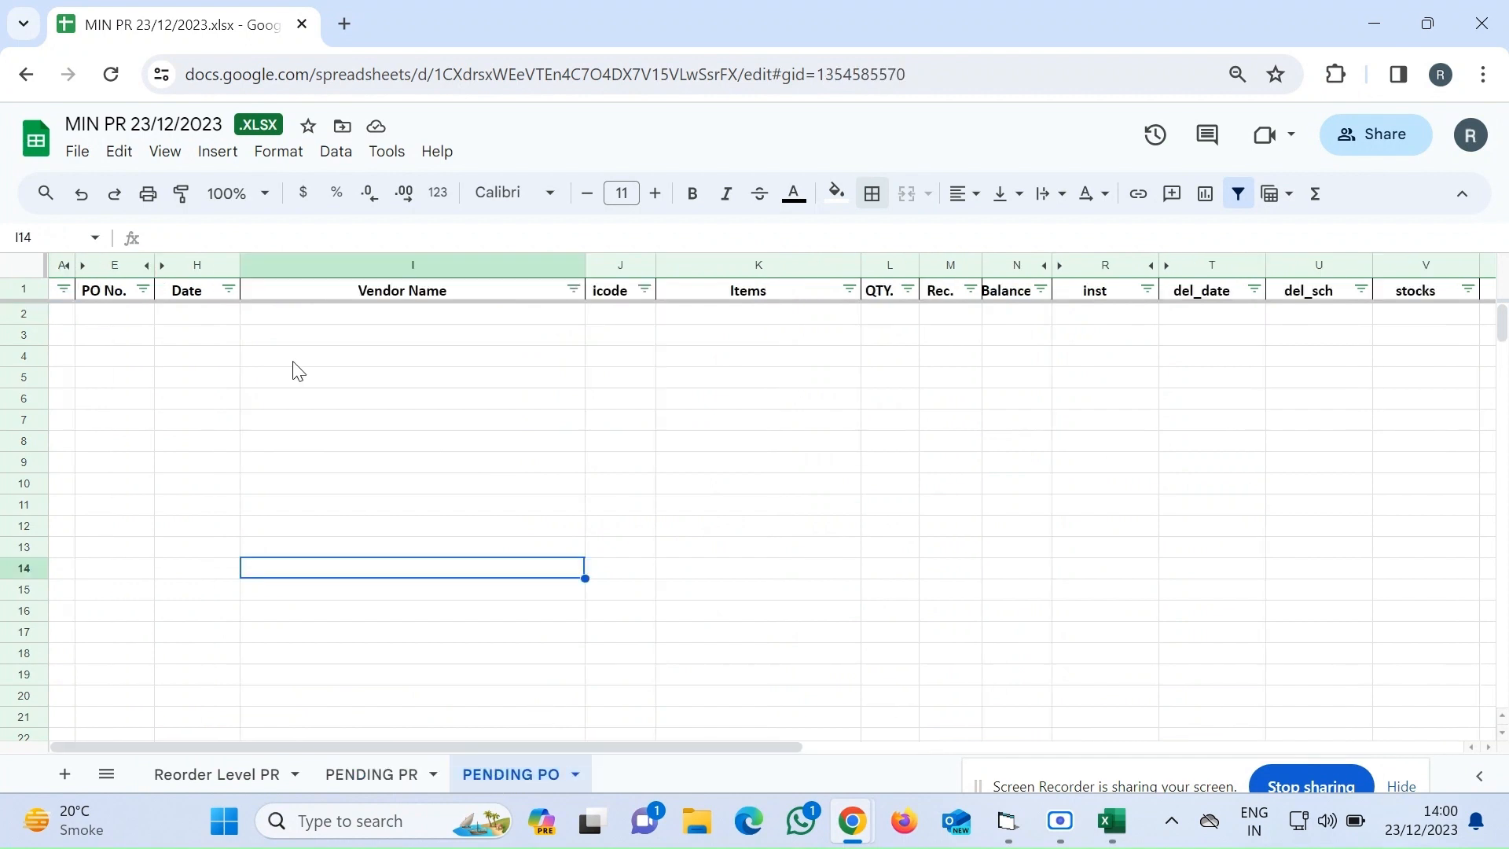
left_click(66, 315)
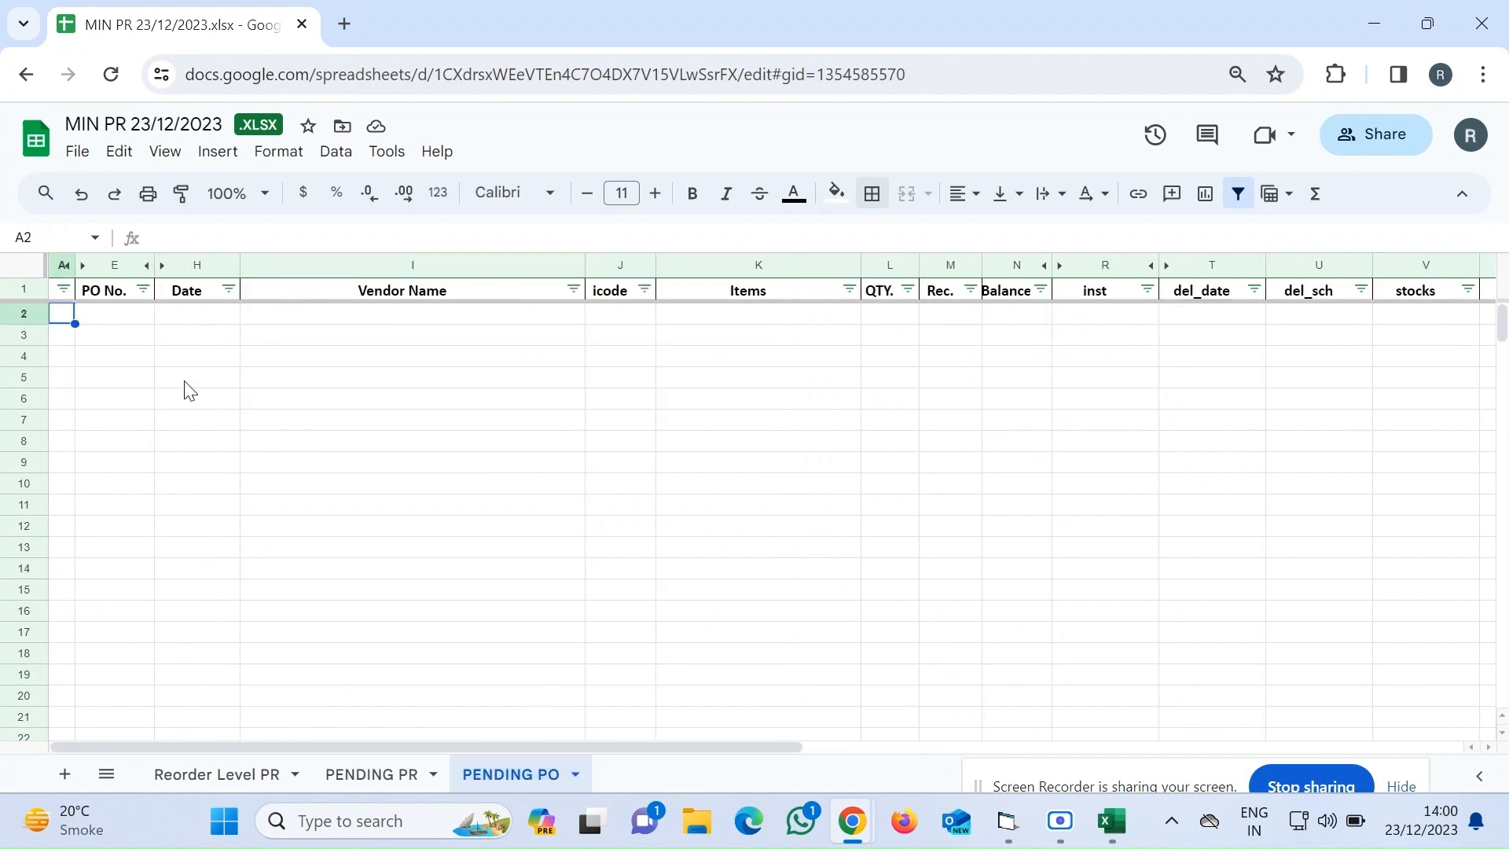
left_click(375, 774)
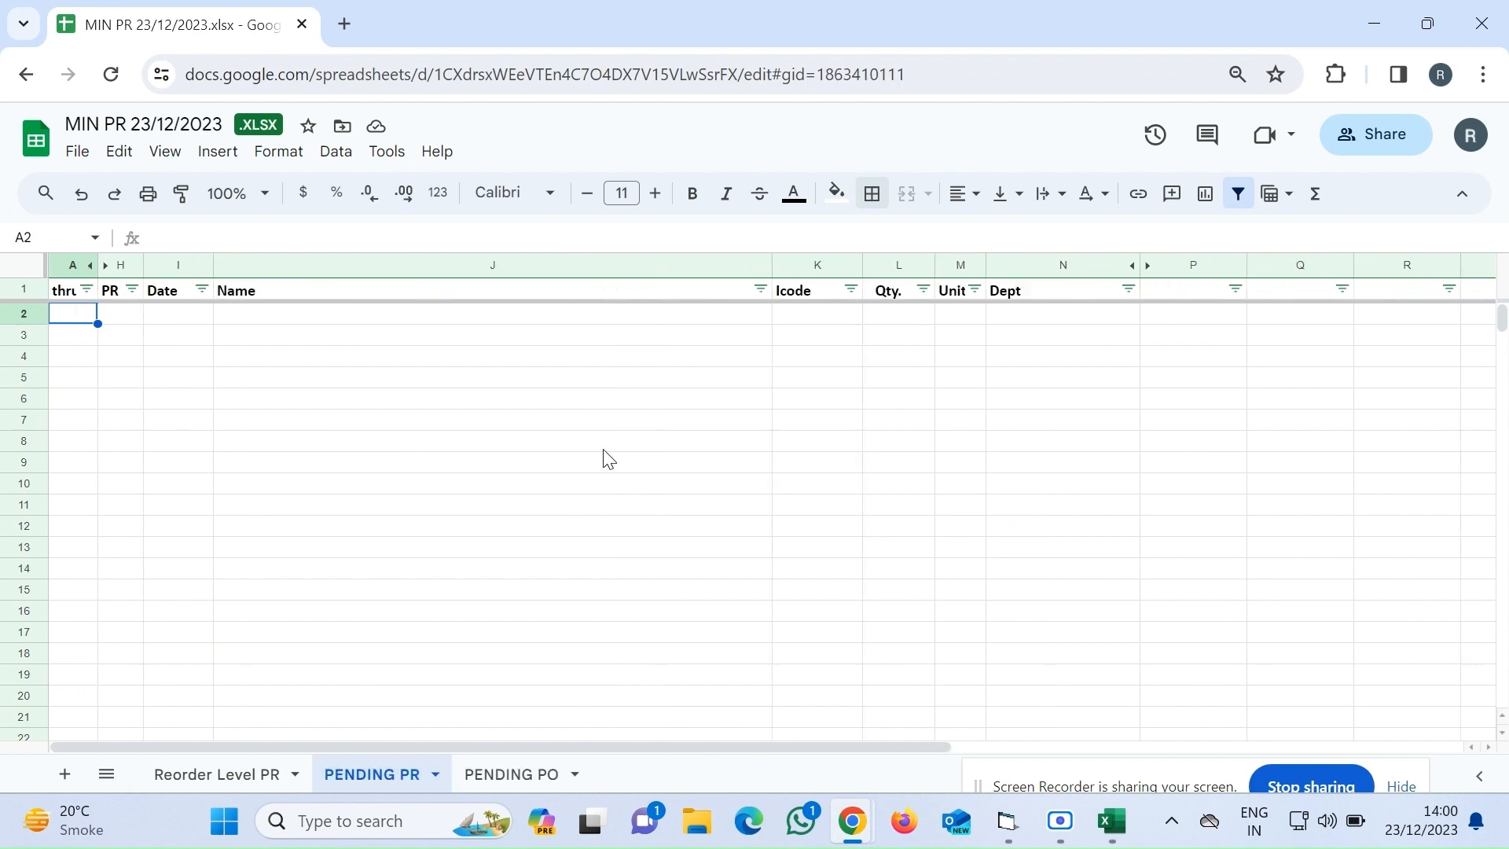
Minimize the browser and close the REORDER LEVEL PR CSV without saving changes
left_click(1378, 28)
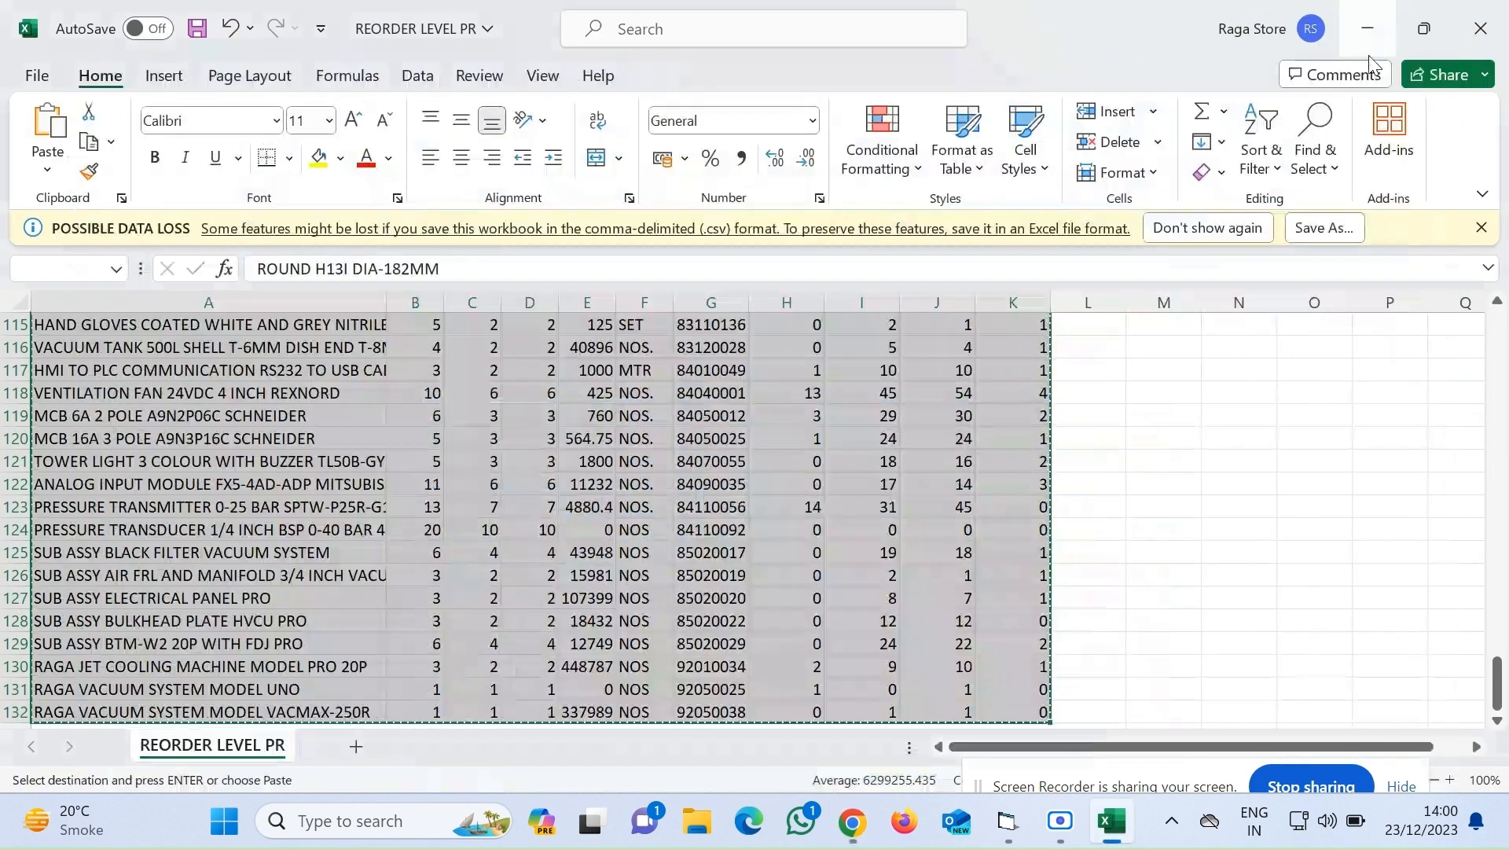
left_click(1501, 28)
left_click(783, 450)
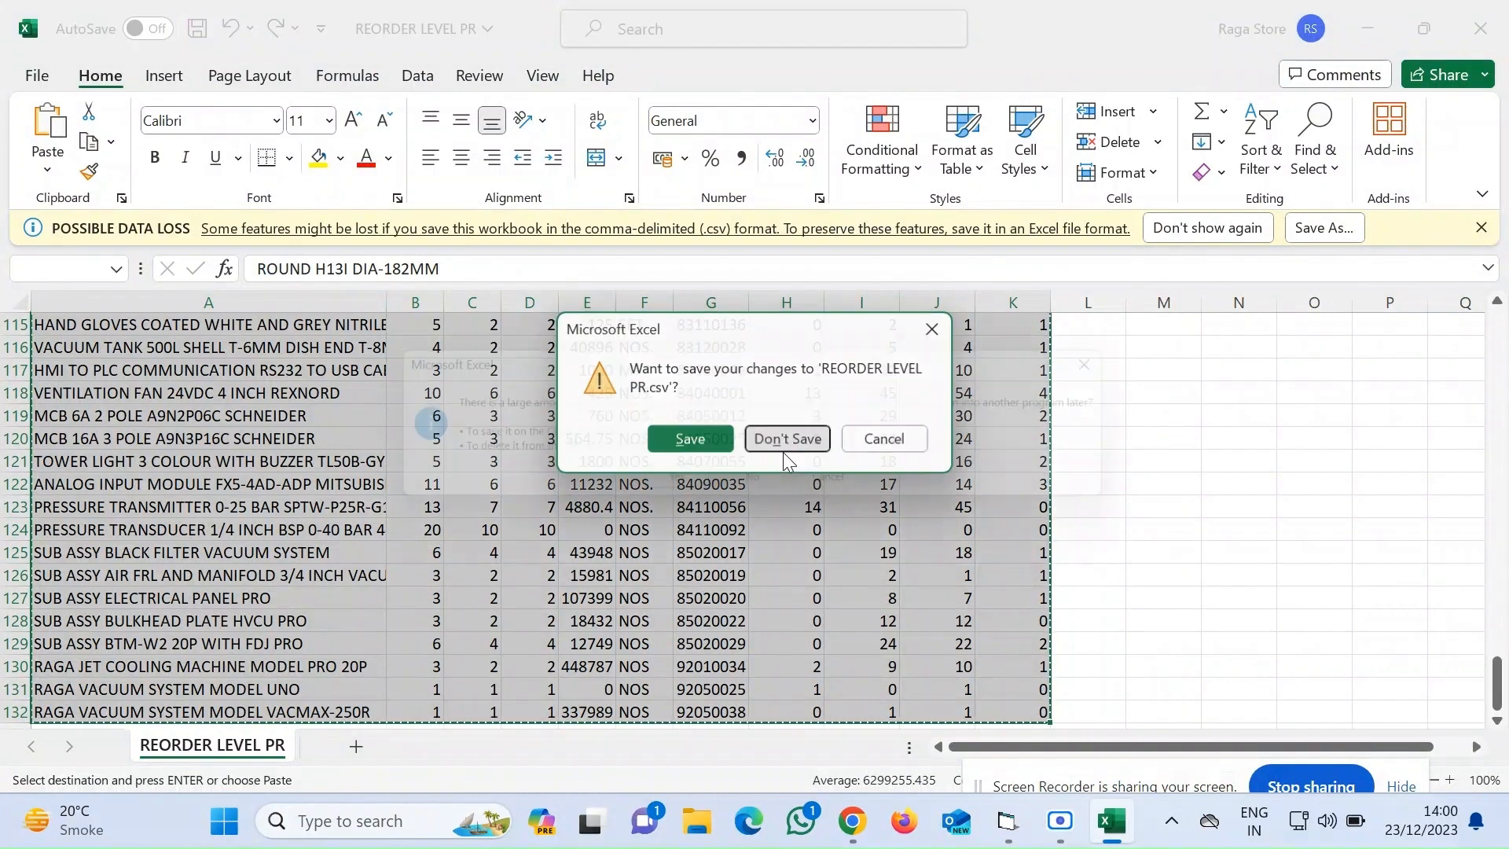
left_click(762, 488)
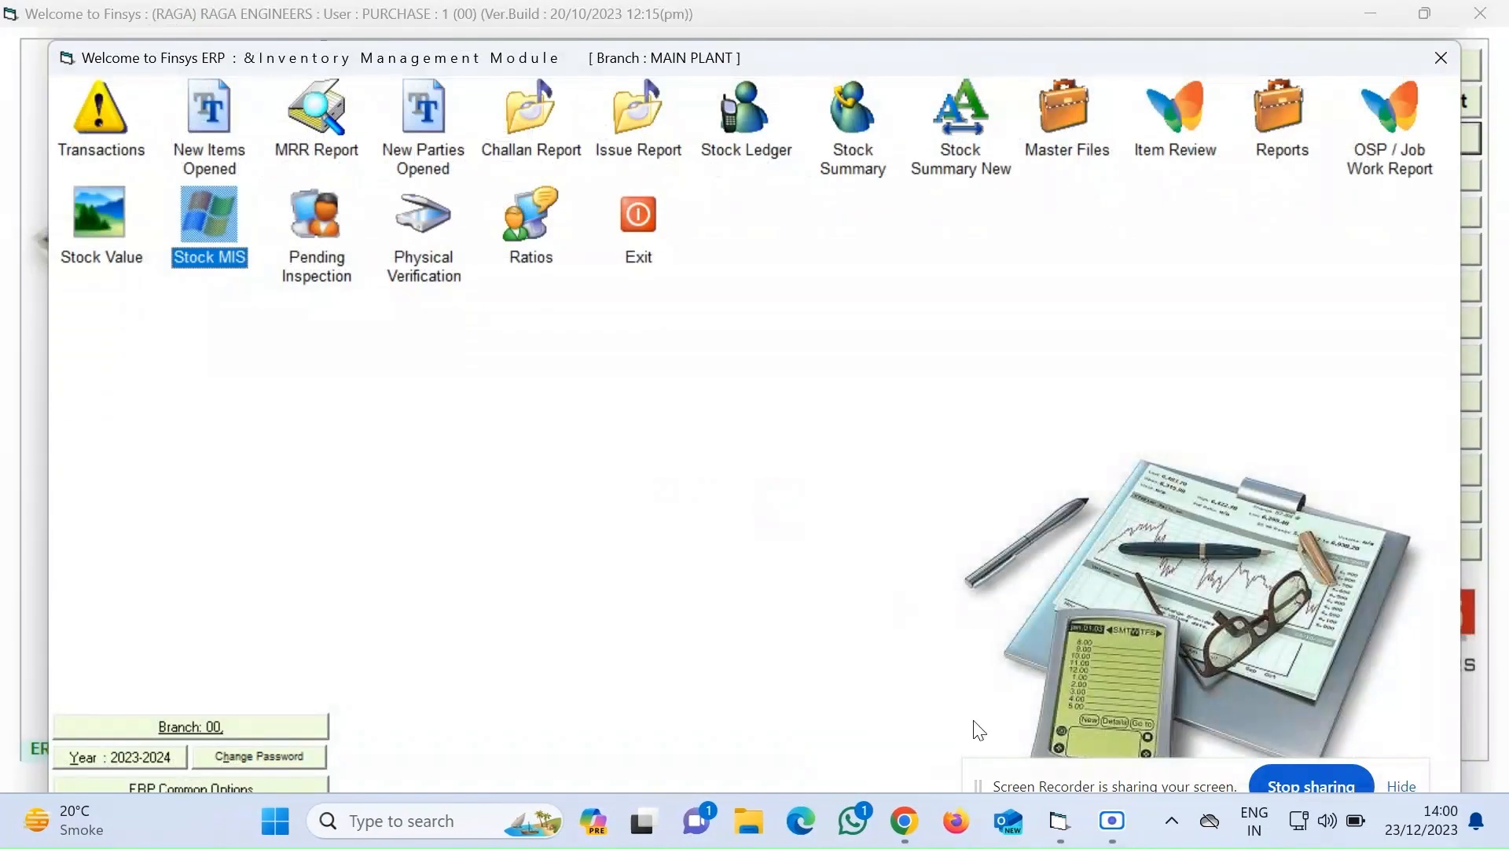
Leave the Inventory Management module and open P.R Reports under Purchase & Procurement reports
left_click(631, 264)
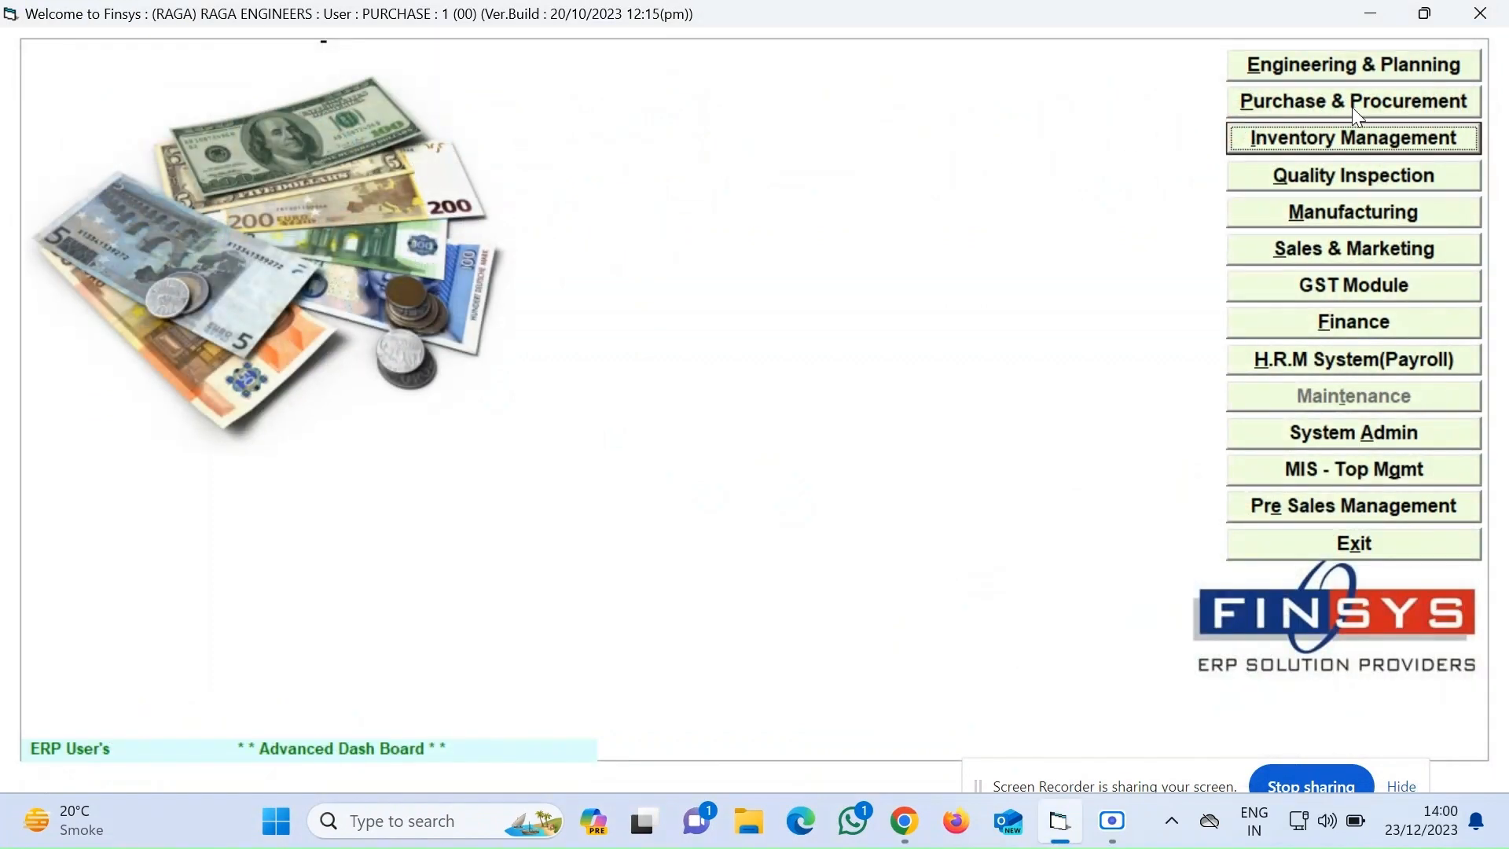
left_click(1355, 110)
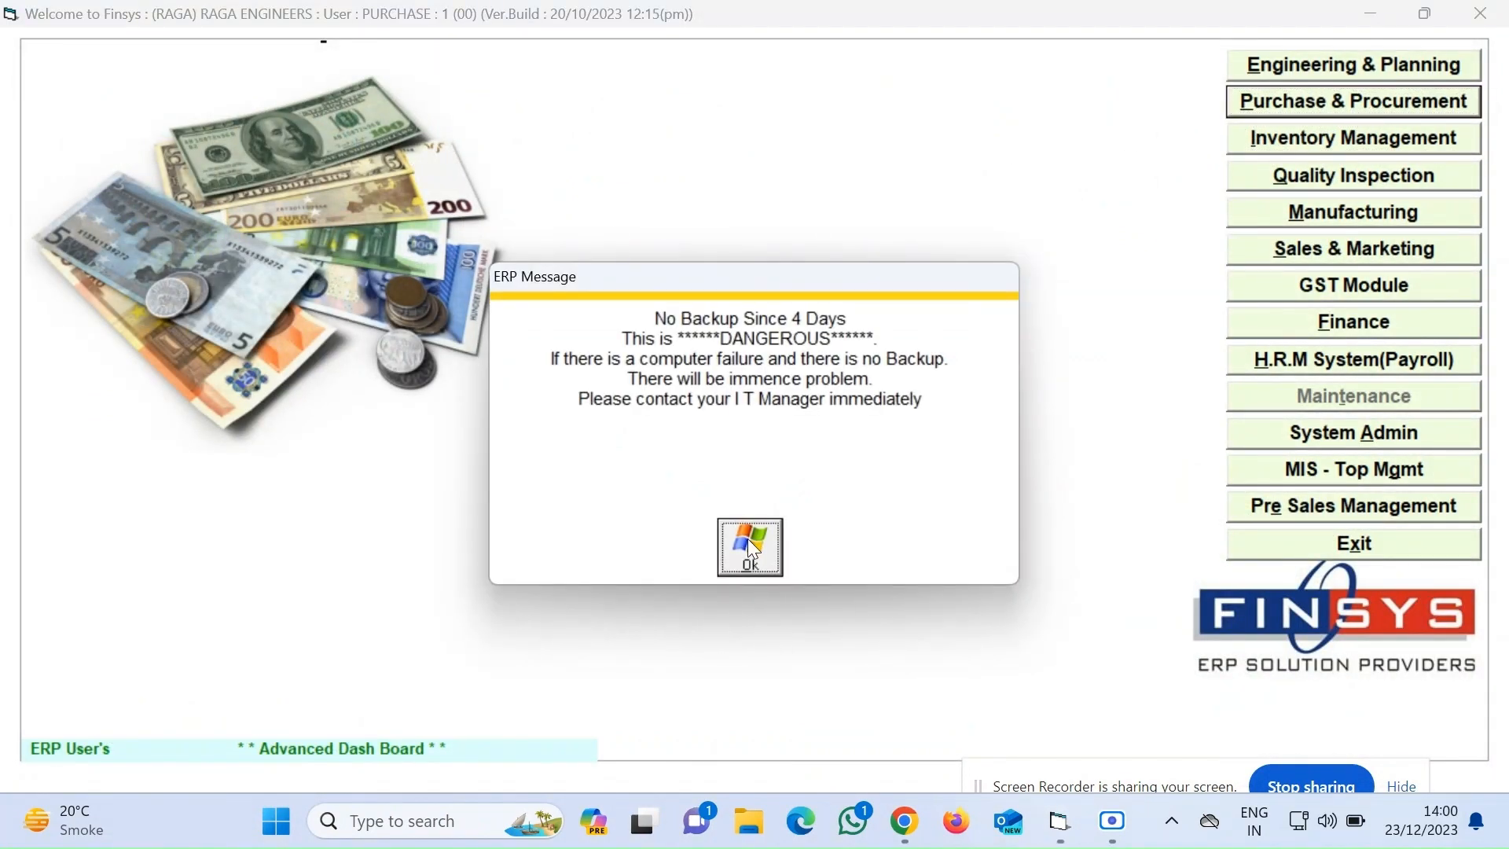
left_click(747, 543)
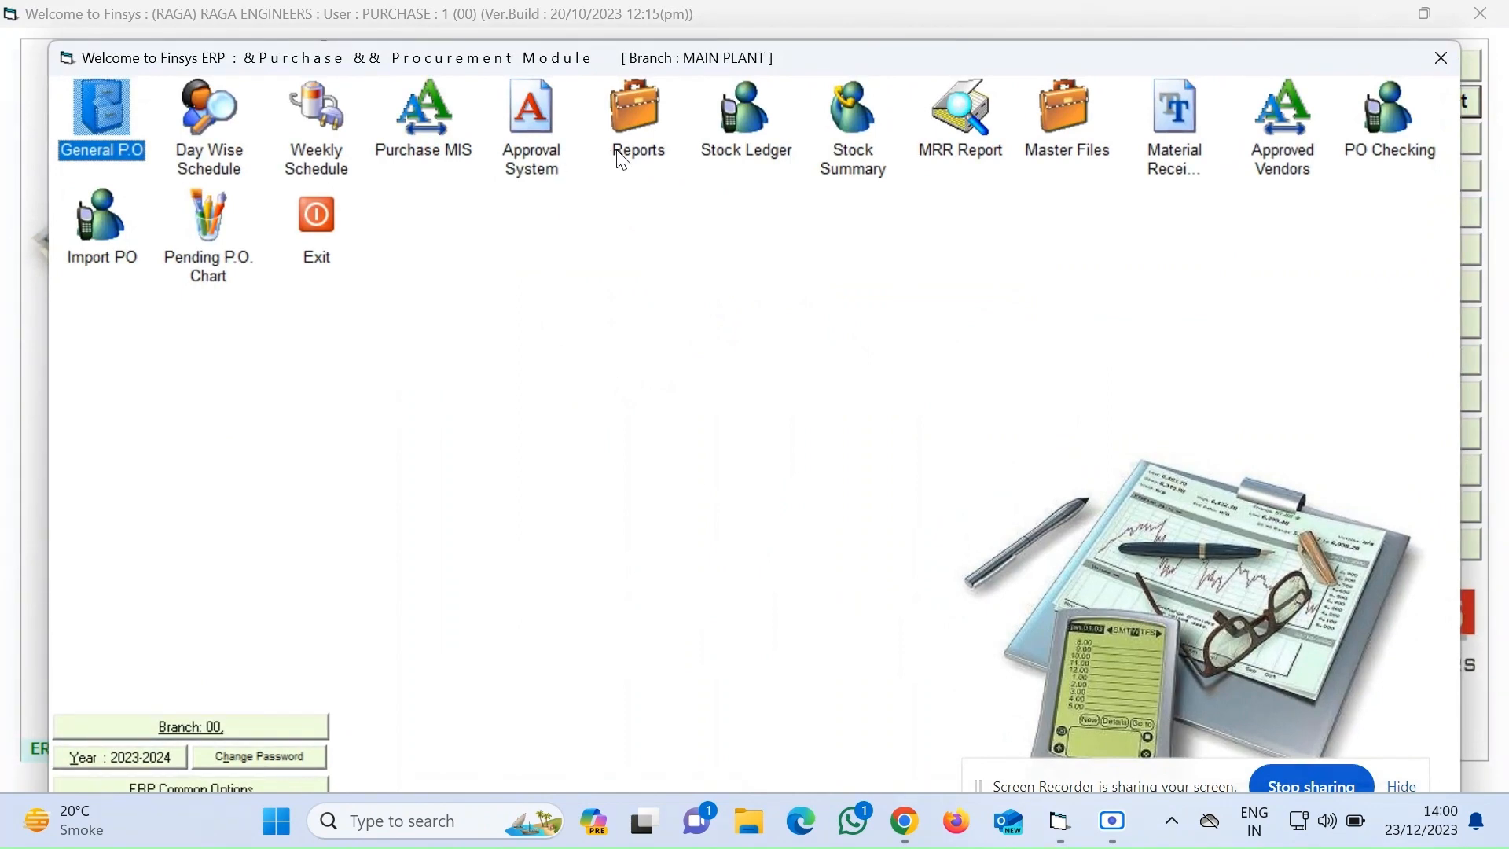
left_click(629, 120)
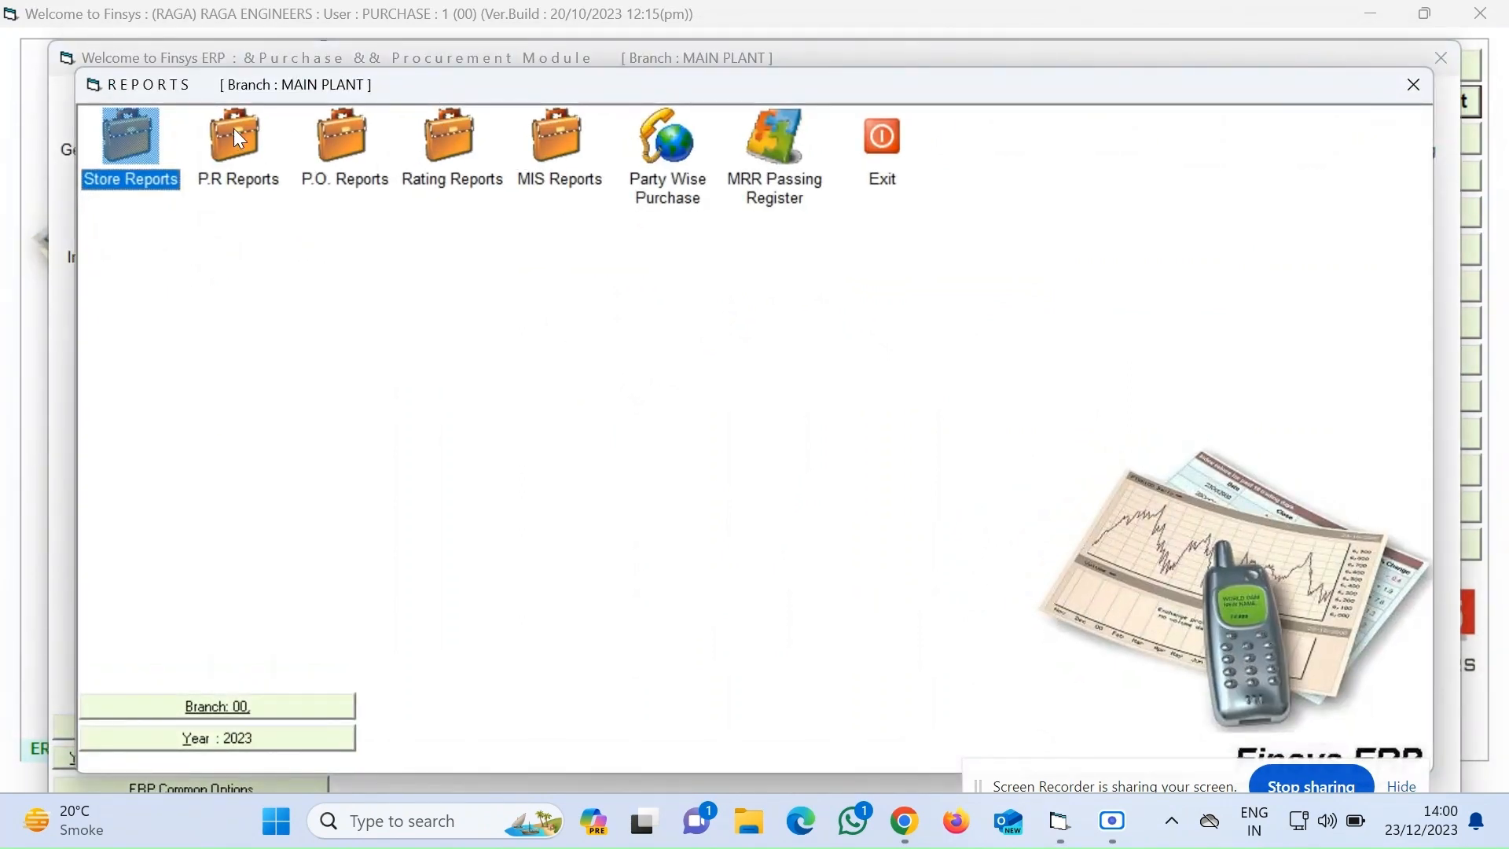
left_click(242, 135)
left_click(434, 169)
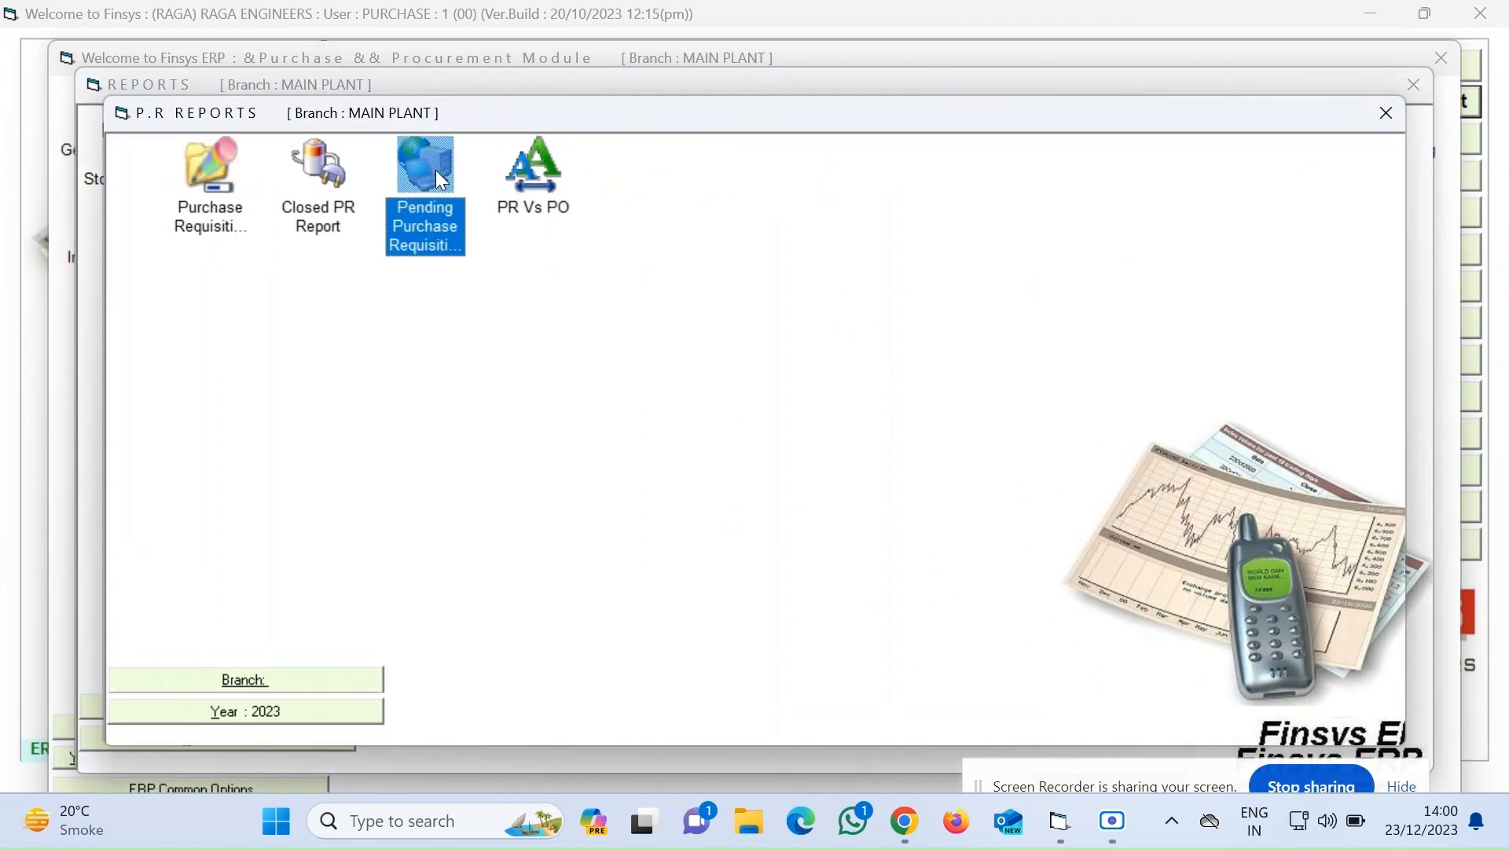
Run the Pending Purchase Requisition report for 01/04/2023 to 23/12/2023, skipping item group selection and printing order-number wise
double_click(431, 157)
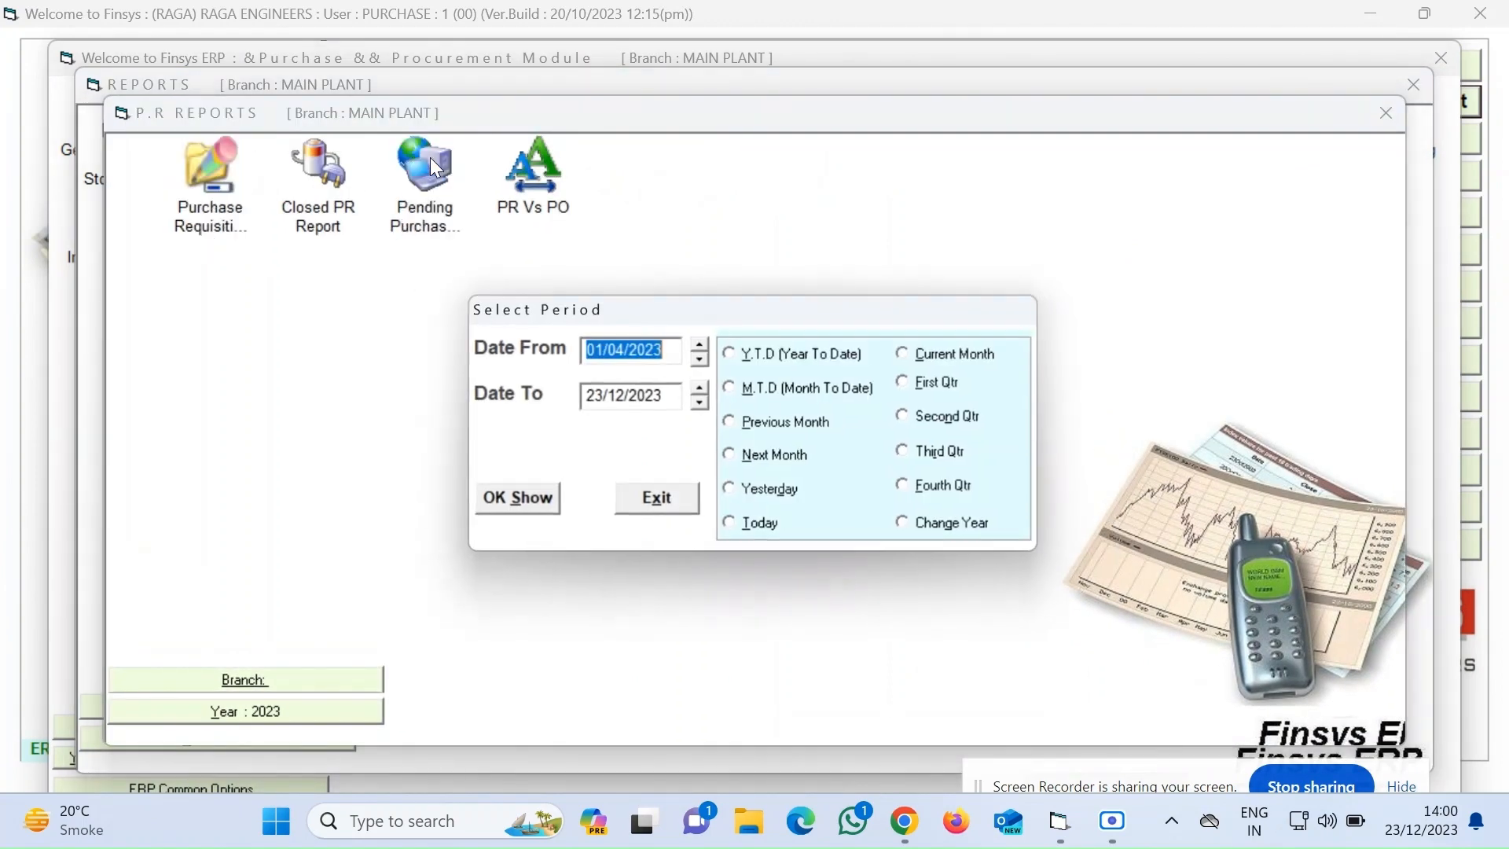
left_click(527, 501)
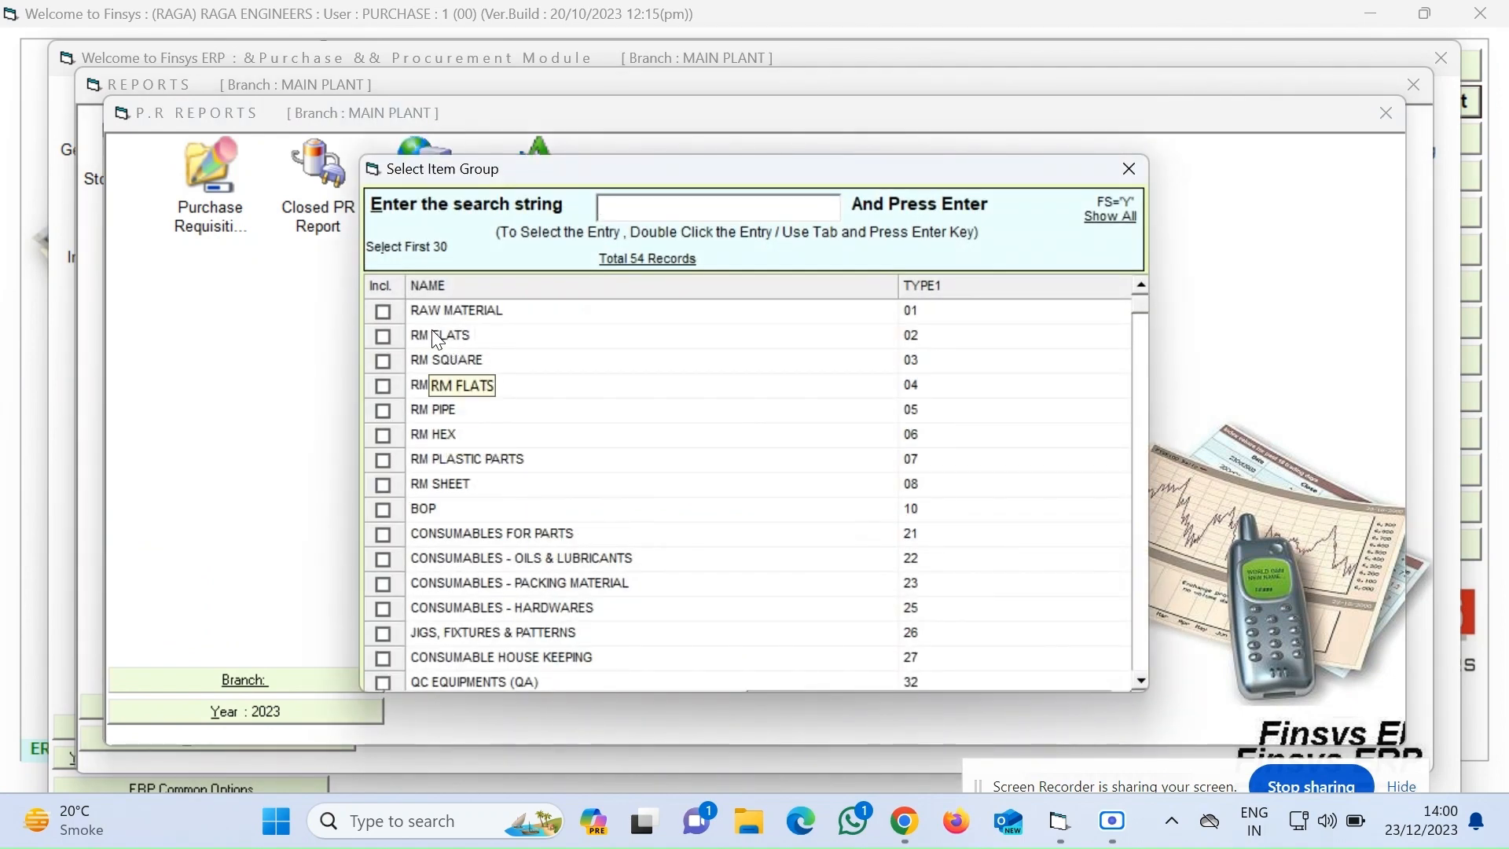
key("Escape")
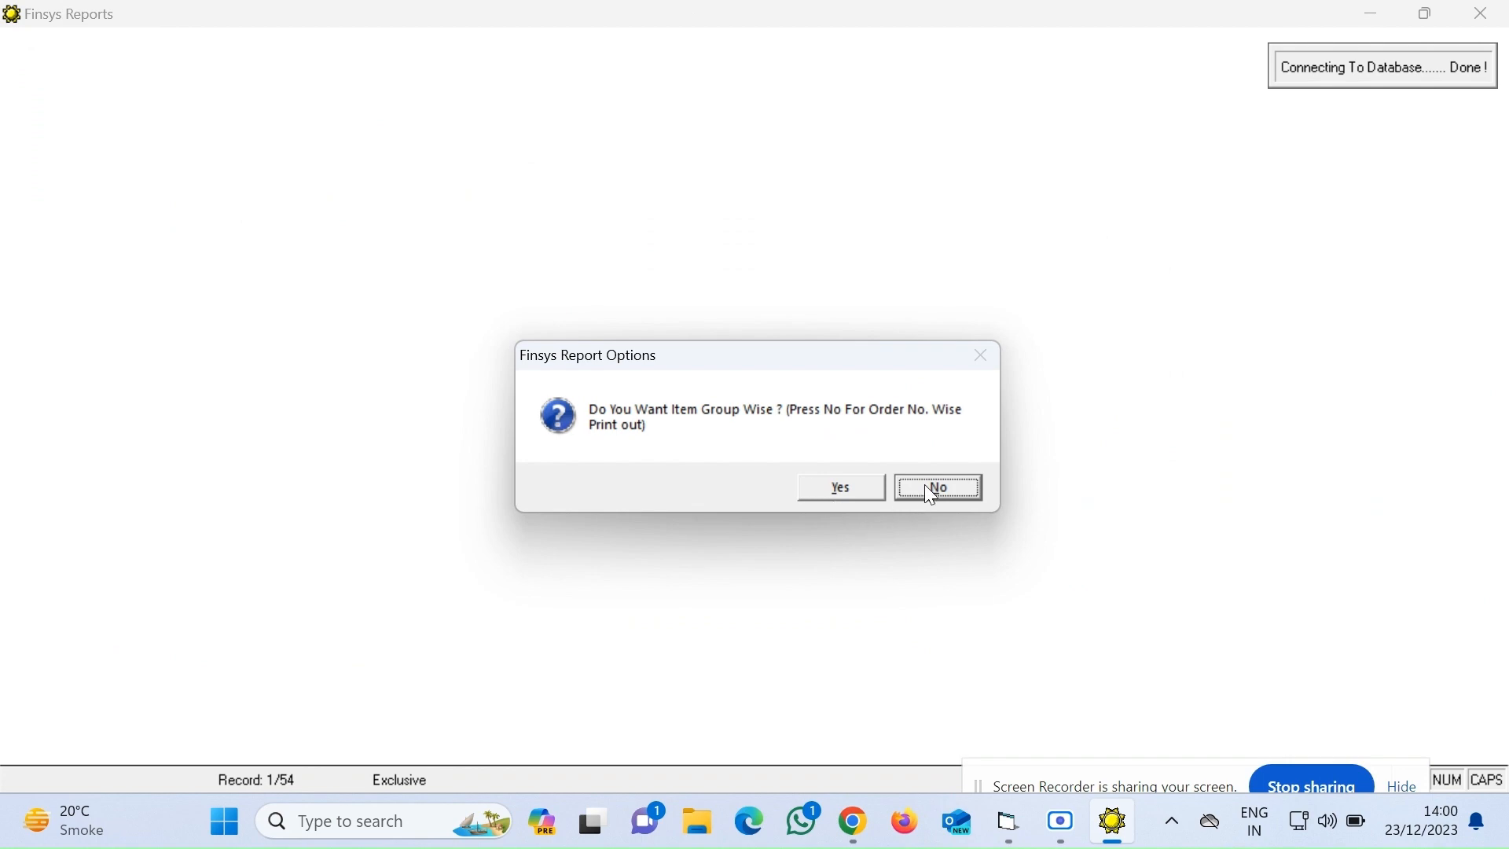
left_click(924, 485)
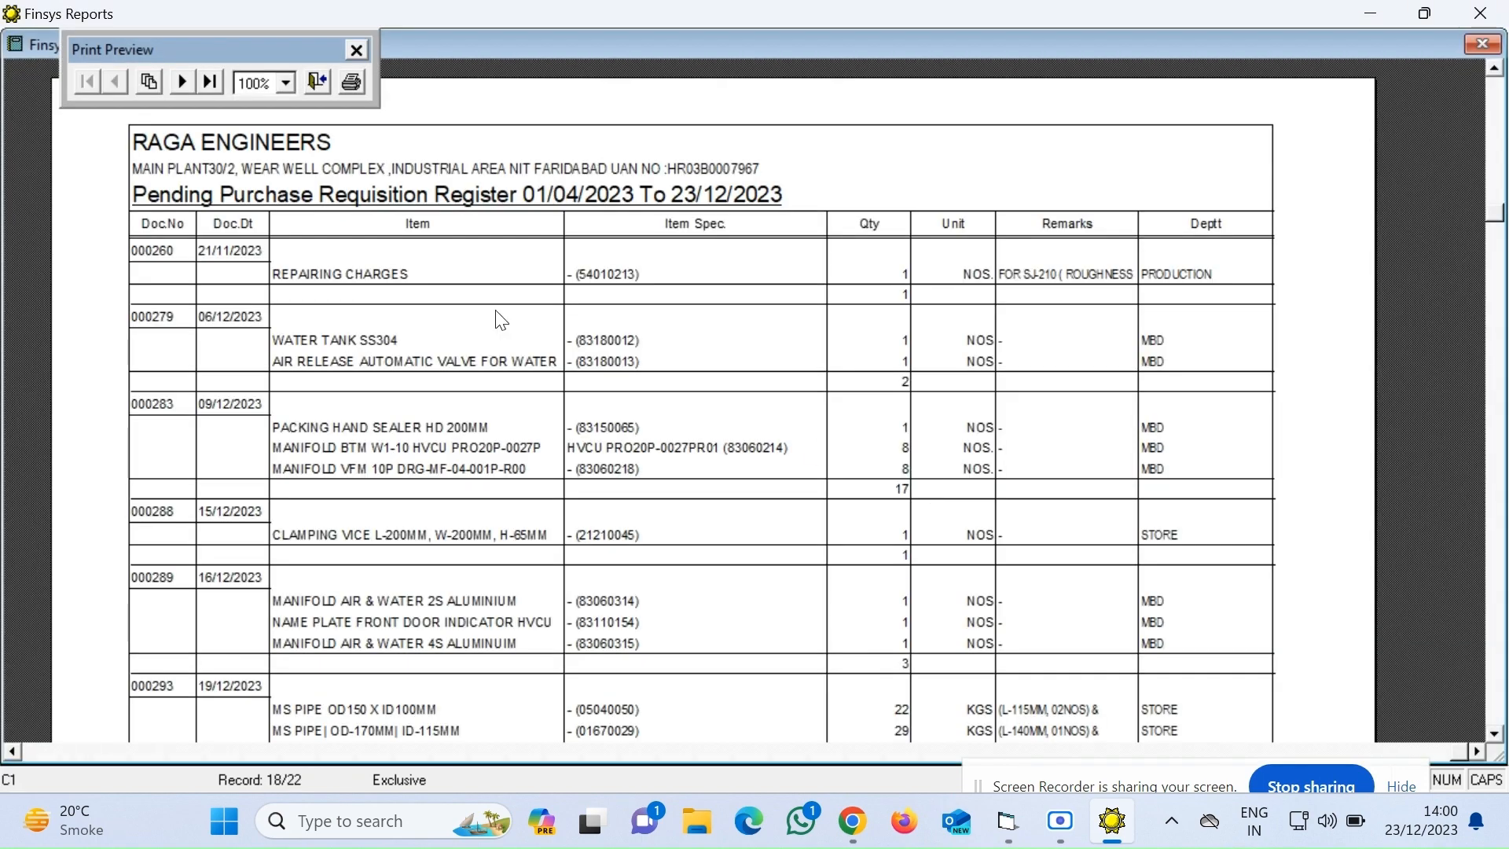
Export the report to the Desktop as PENDING PR in XLS format and close the preview
right_click(527, 370)
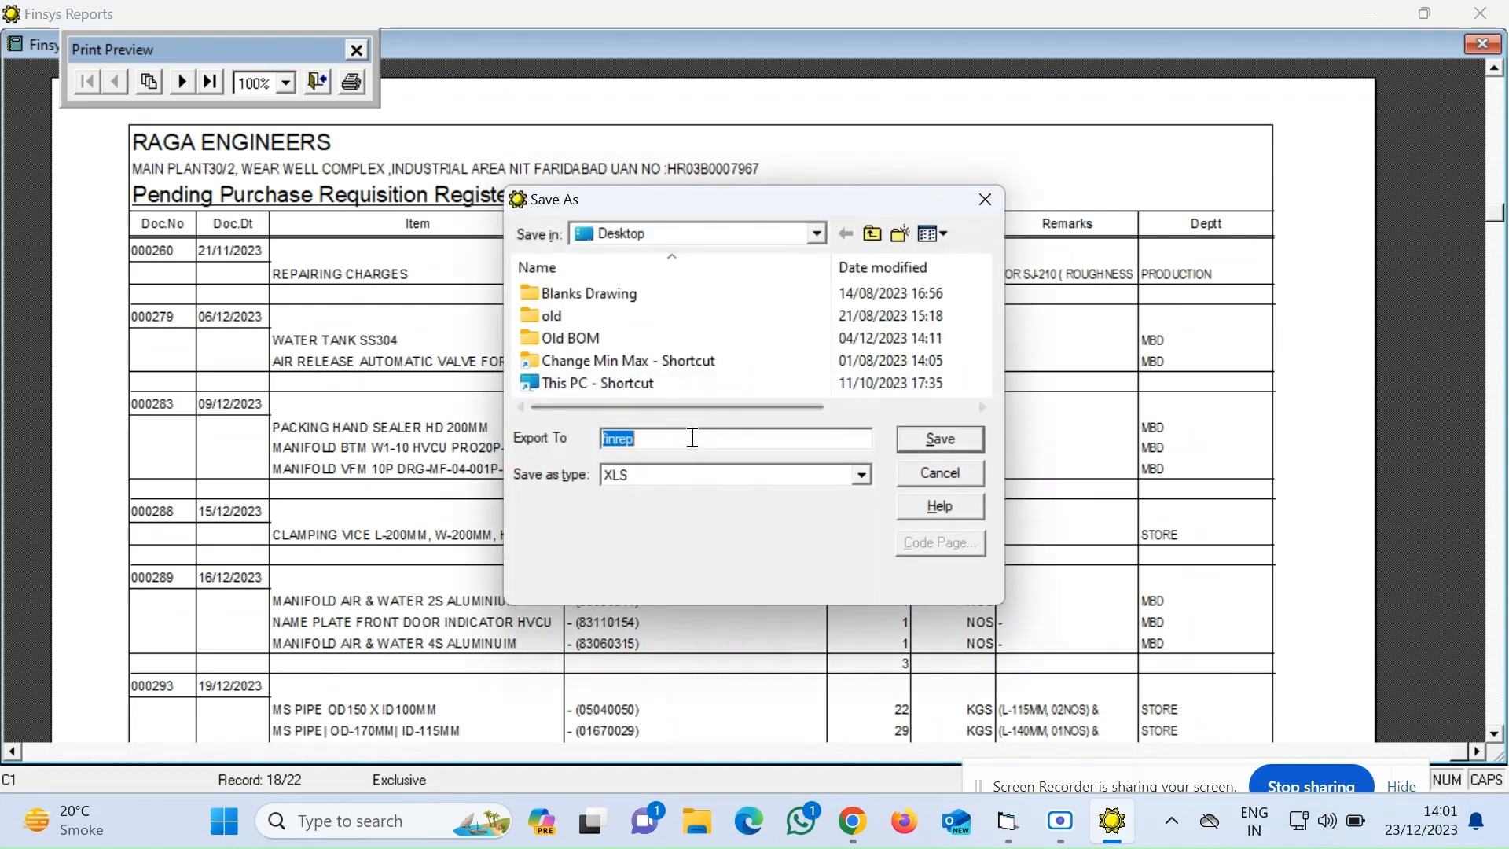
type("PENDING PR")
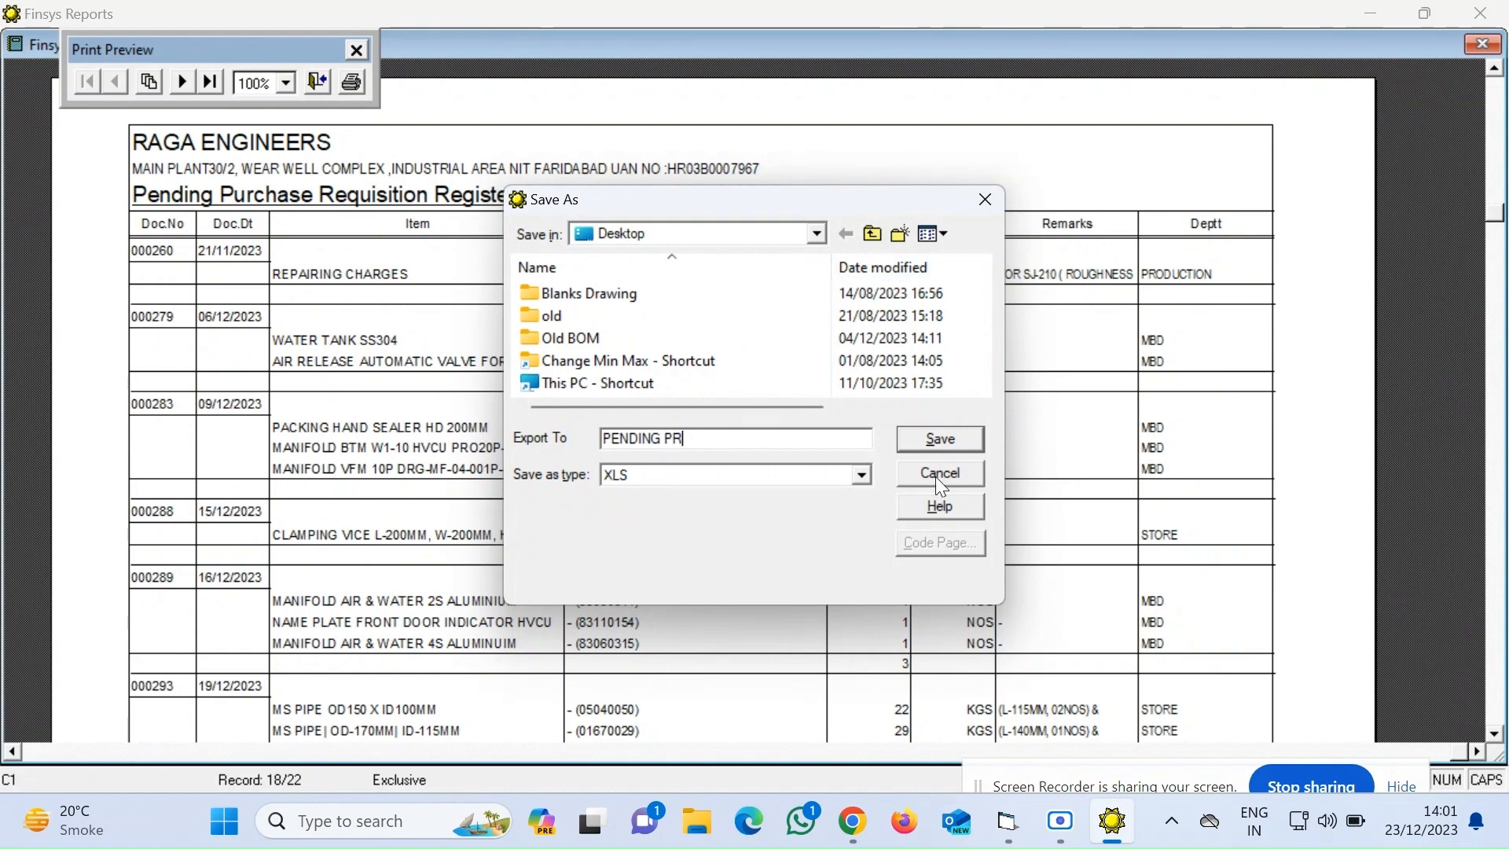
left_click(966, 442)
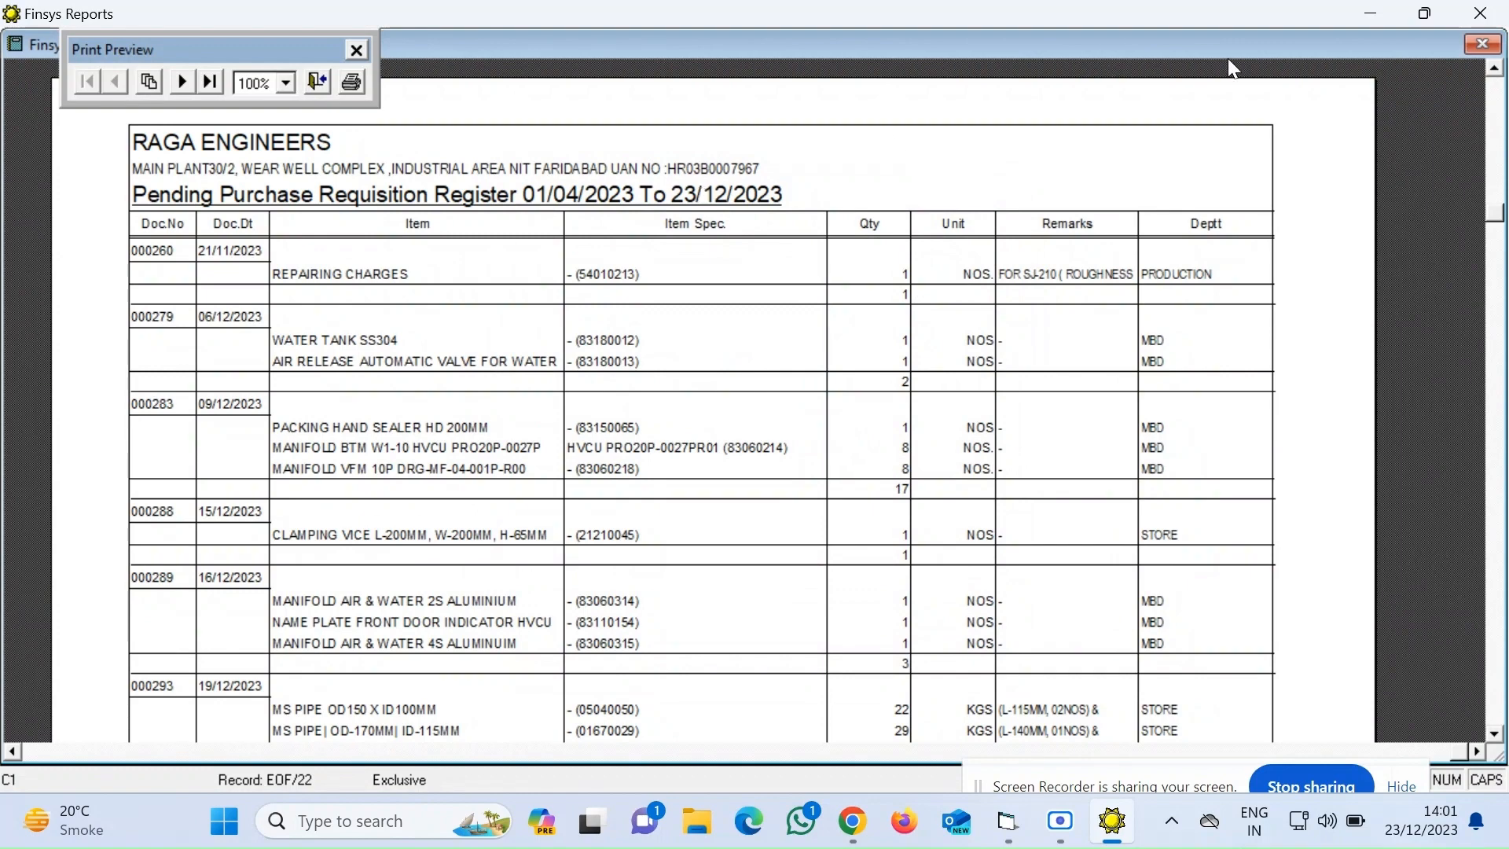
left_click(1483, 43)
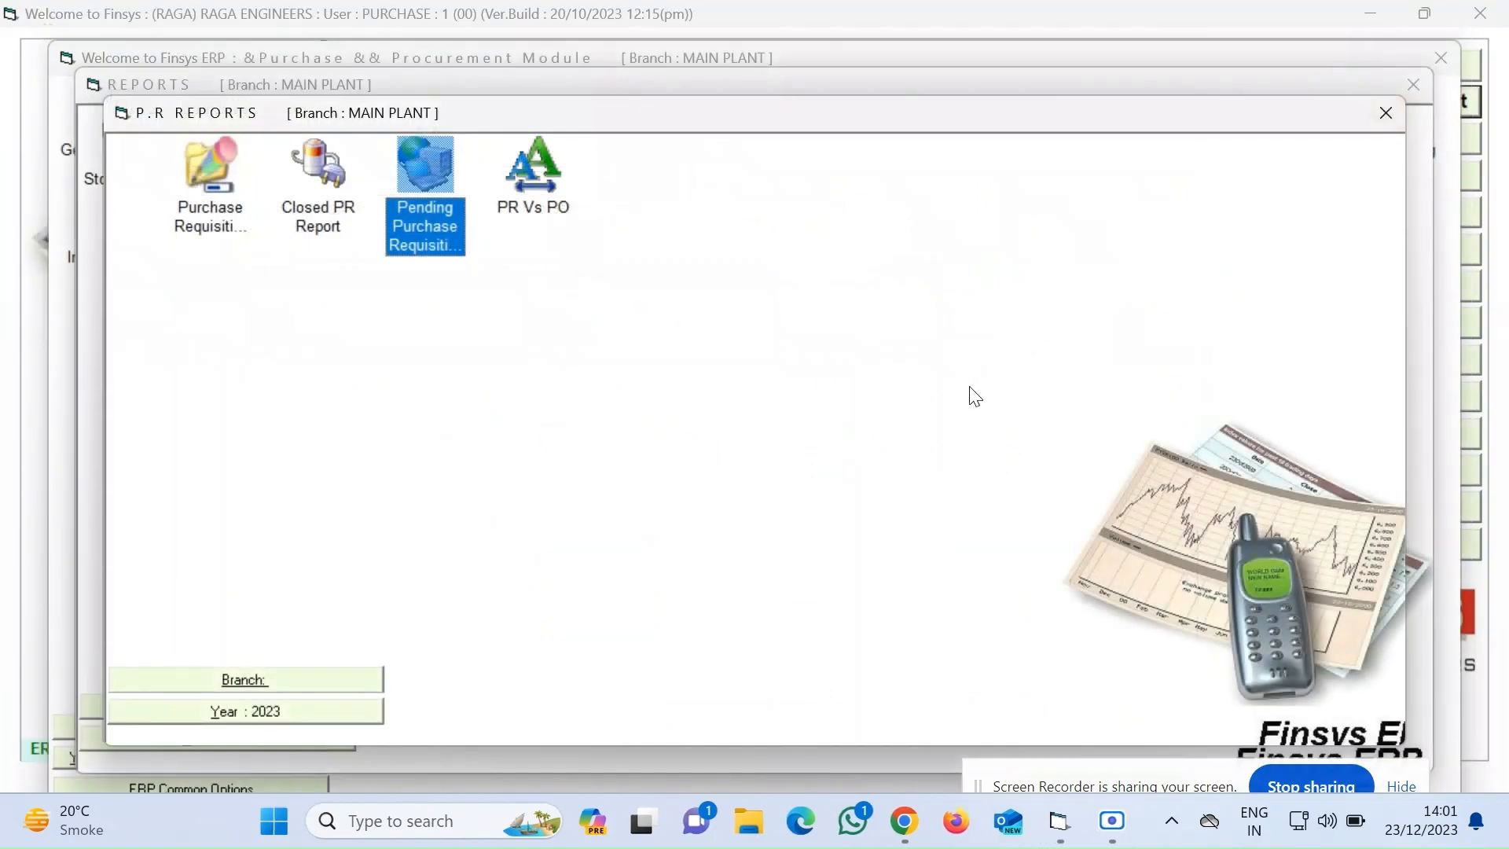
Run the Pending Purchase Orders report for the default period, Fixed Quantity PO series, Pending scope, order-number wise
left_click(1383, 114)
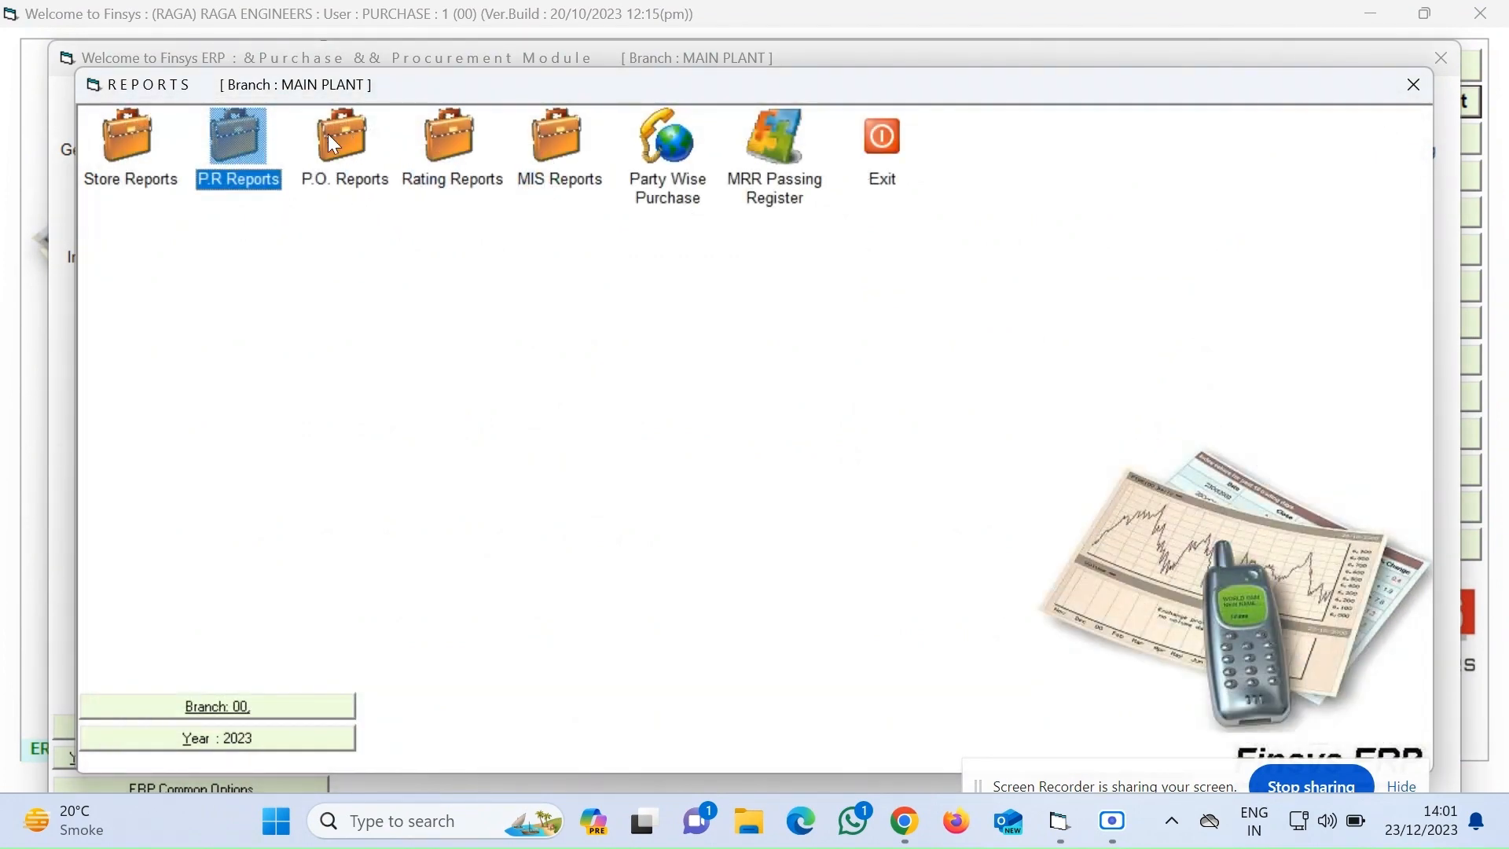
double_click(348, 147)
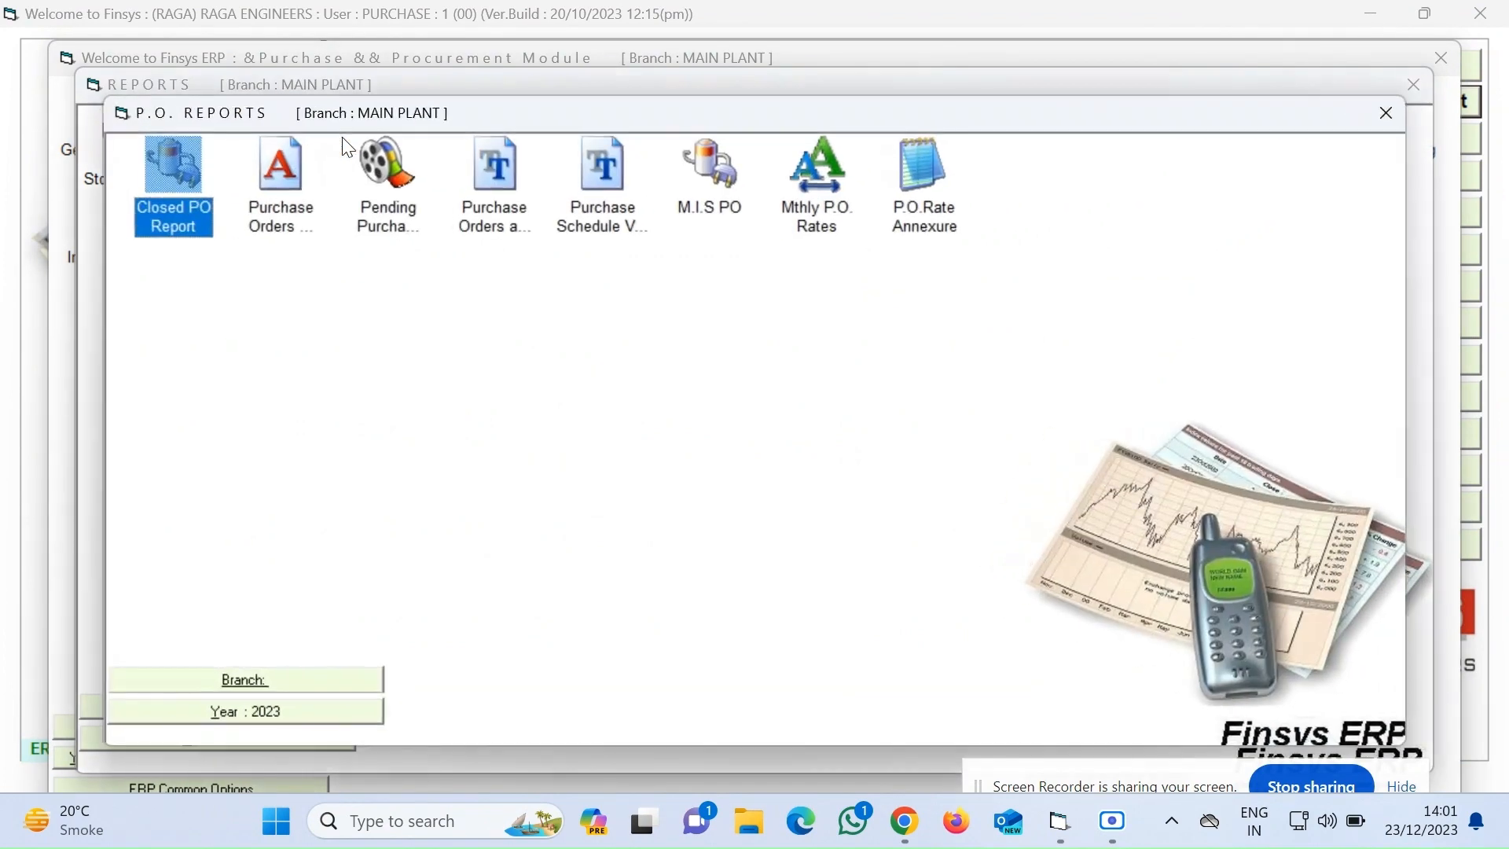
left_click(384, 182)
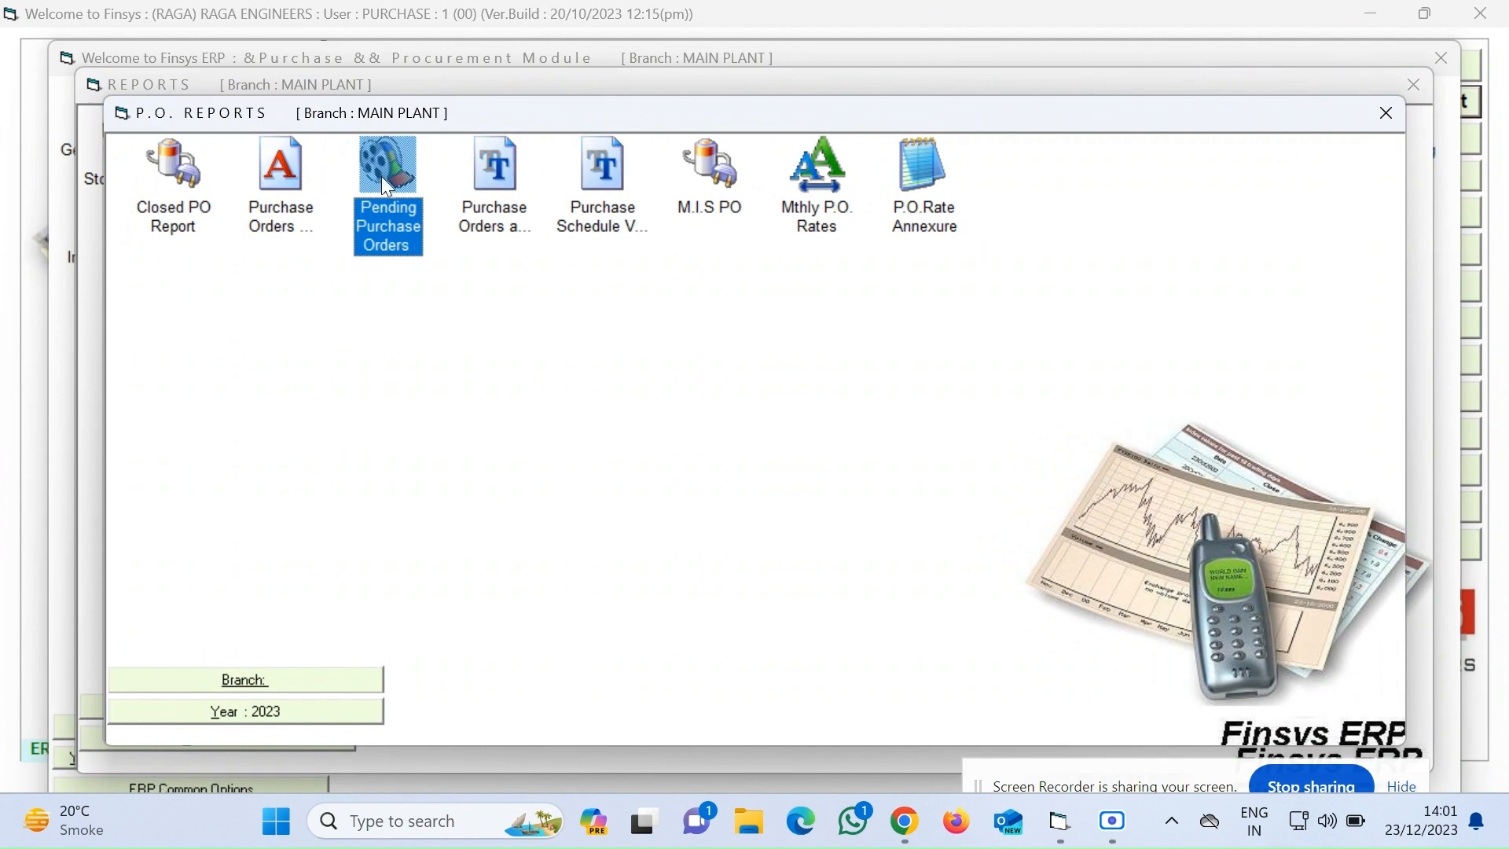
double_click(383, 179)
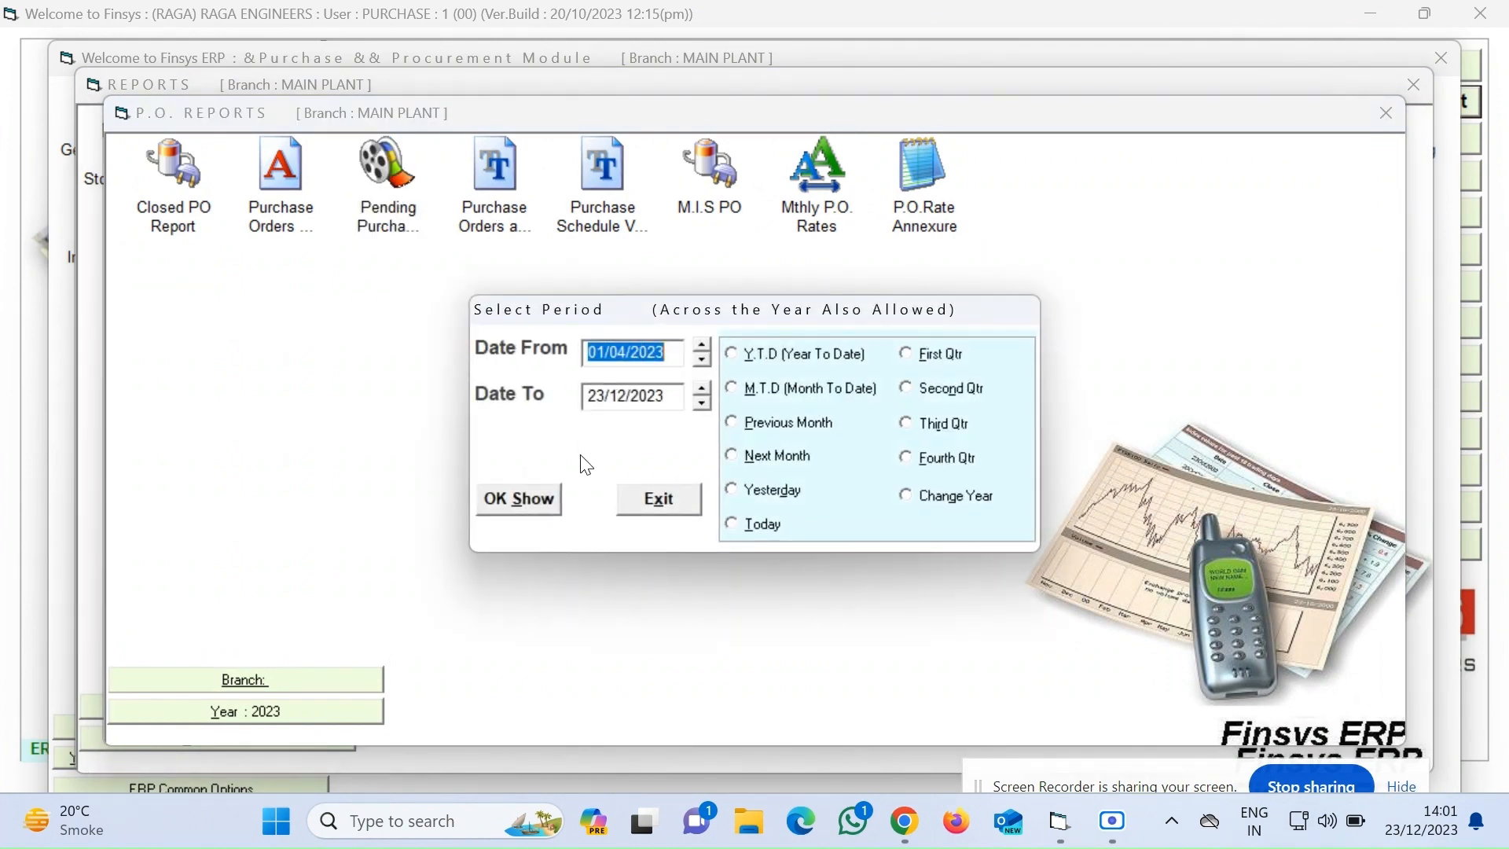
left_click(542, 500)
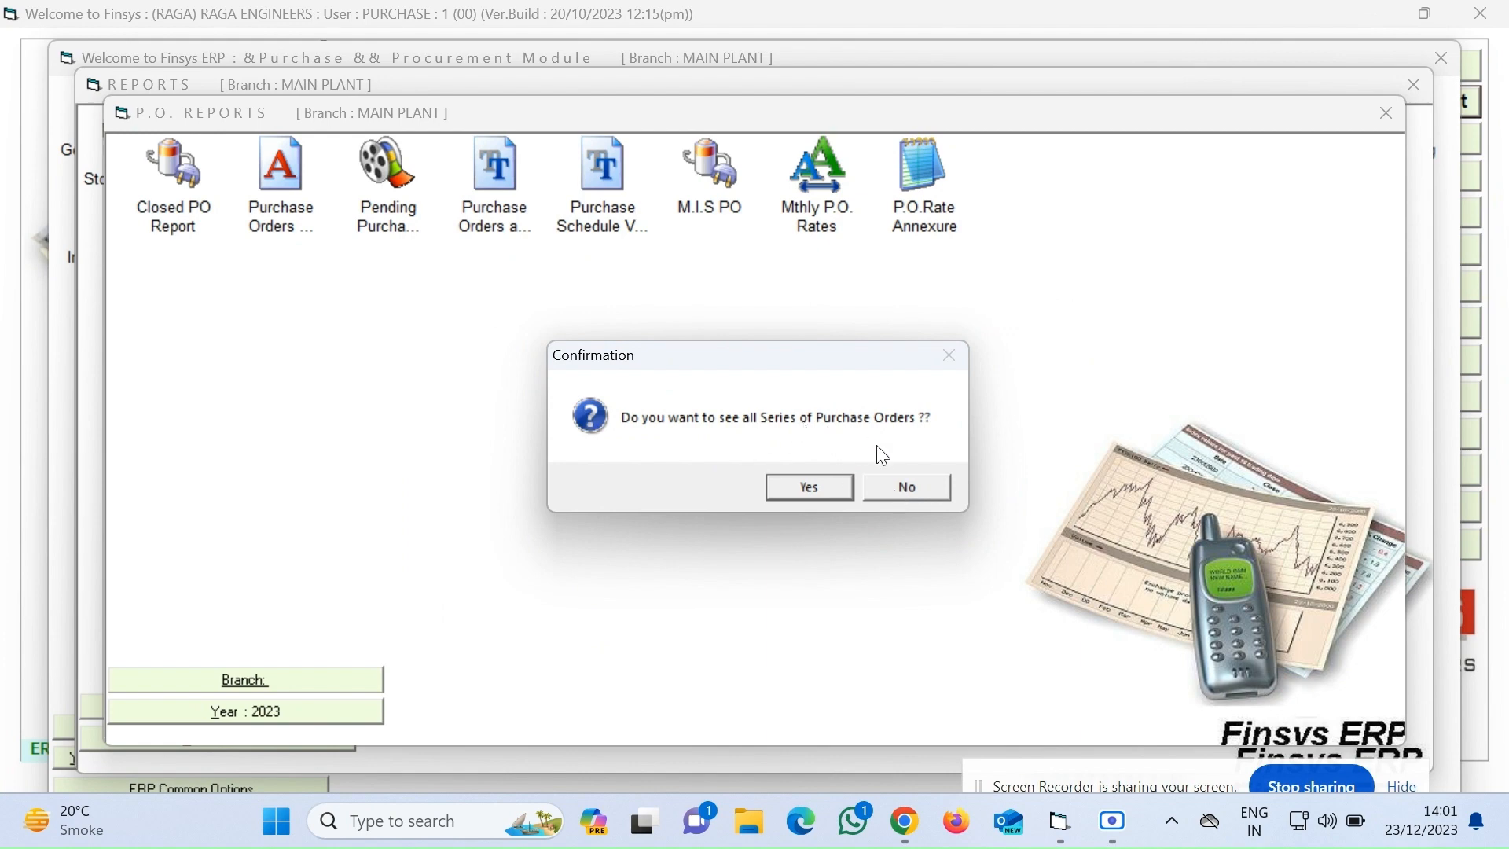
left_click(888, 494)
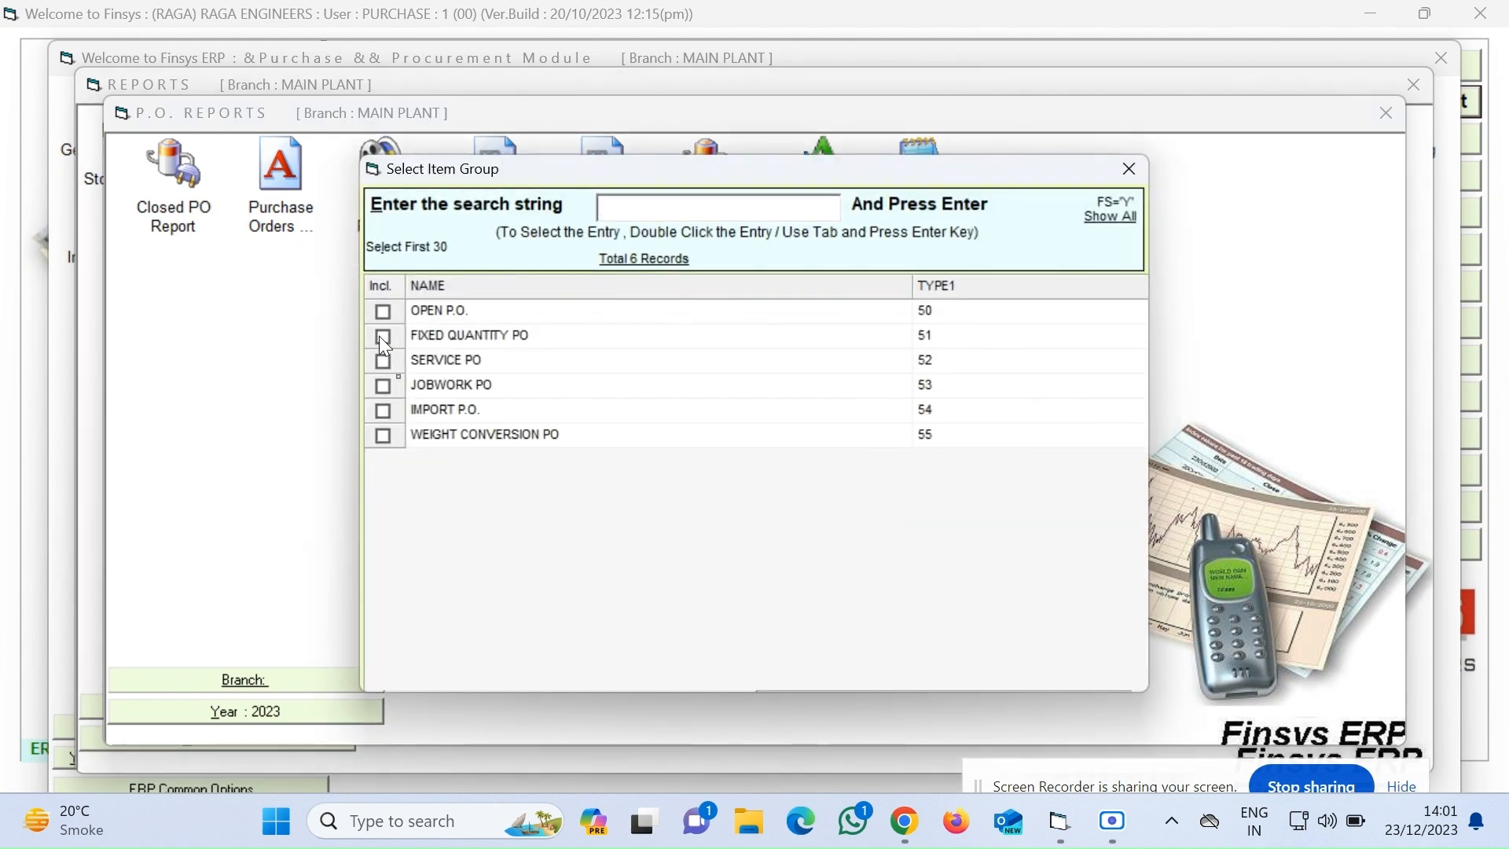
left_click(383, 337)
double_click(503, 343)
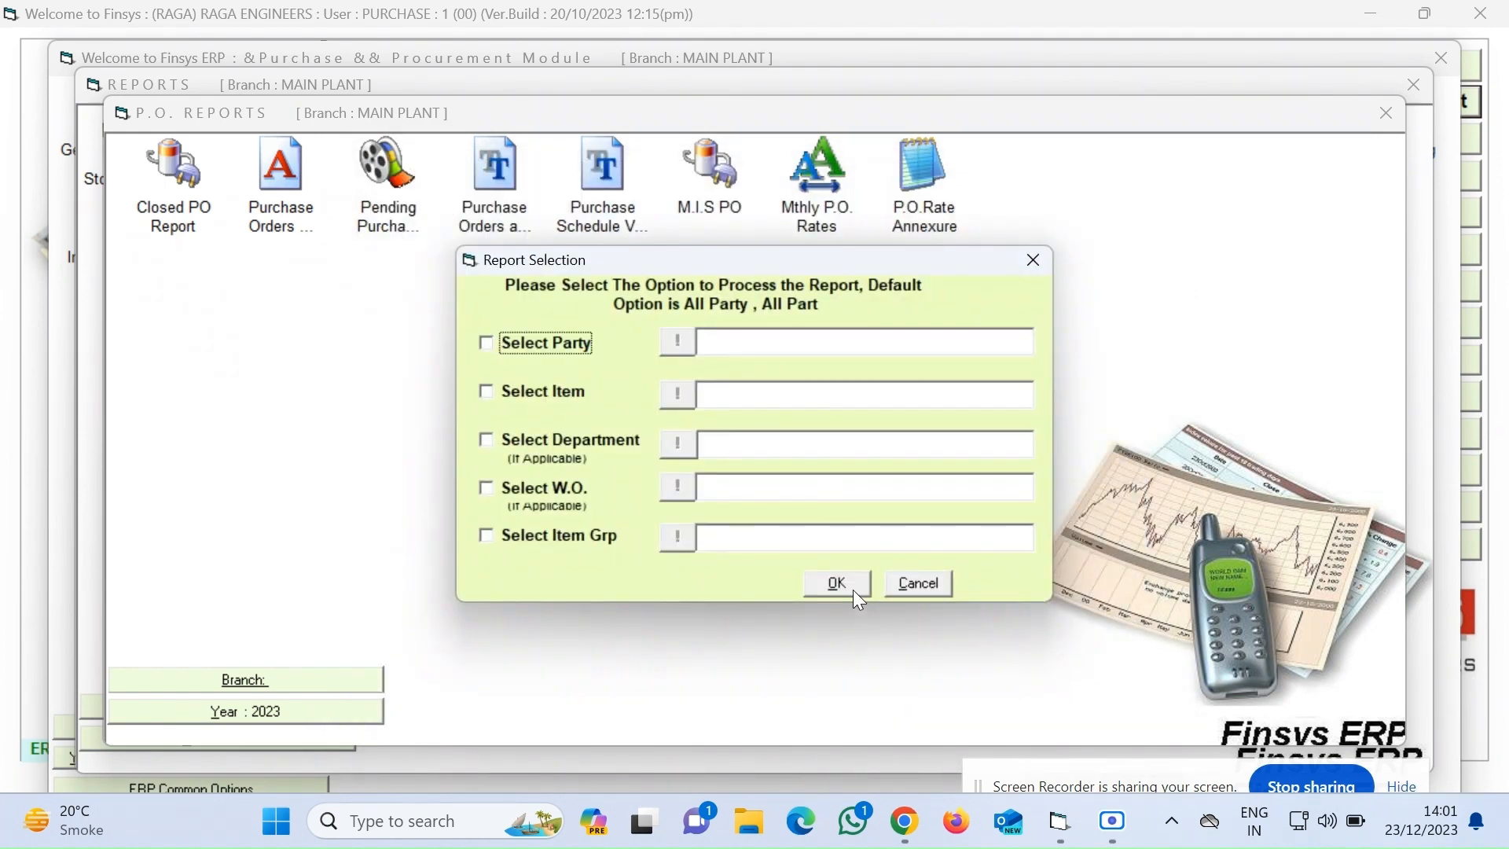
left_click(837, 585)
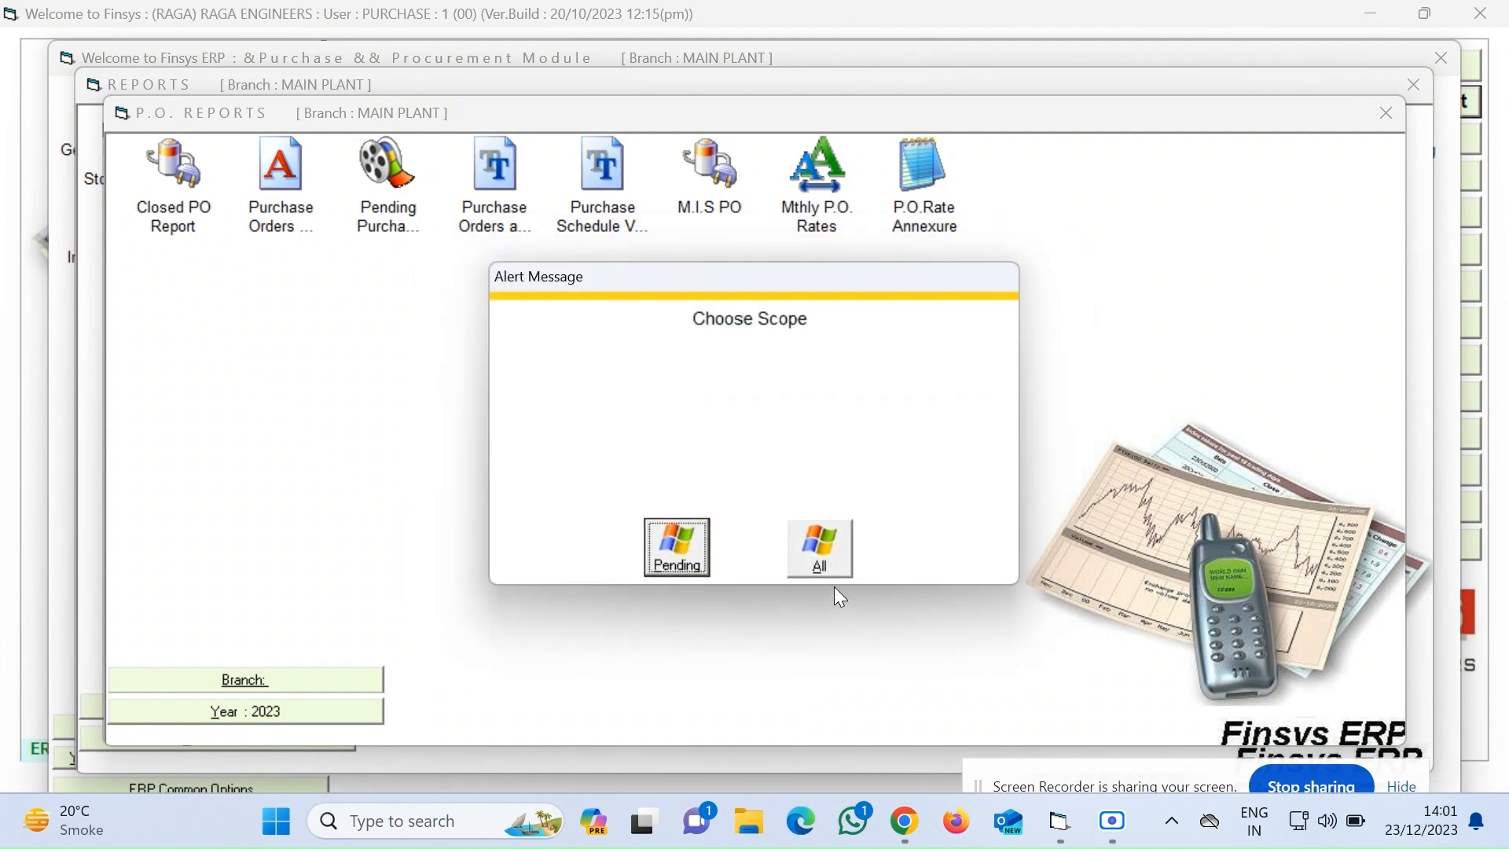
left_click(681, 553)
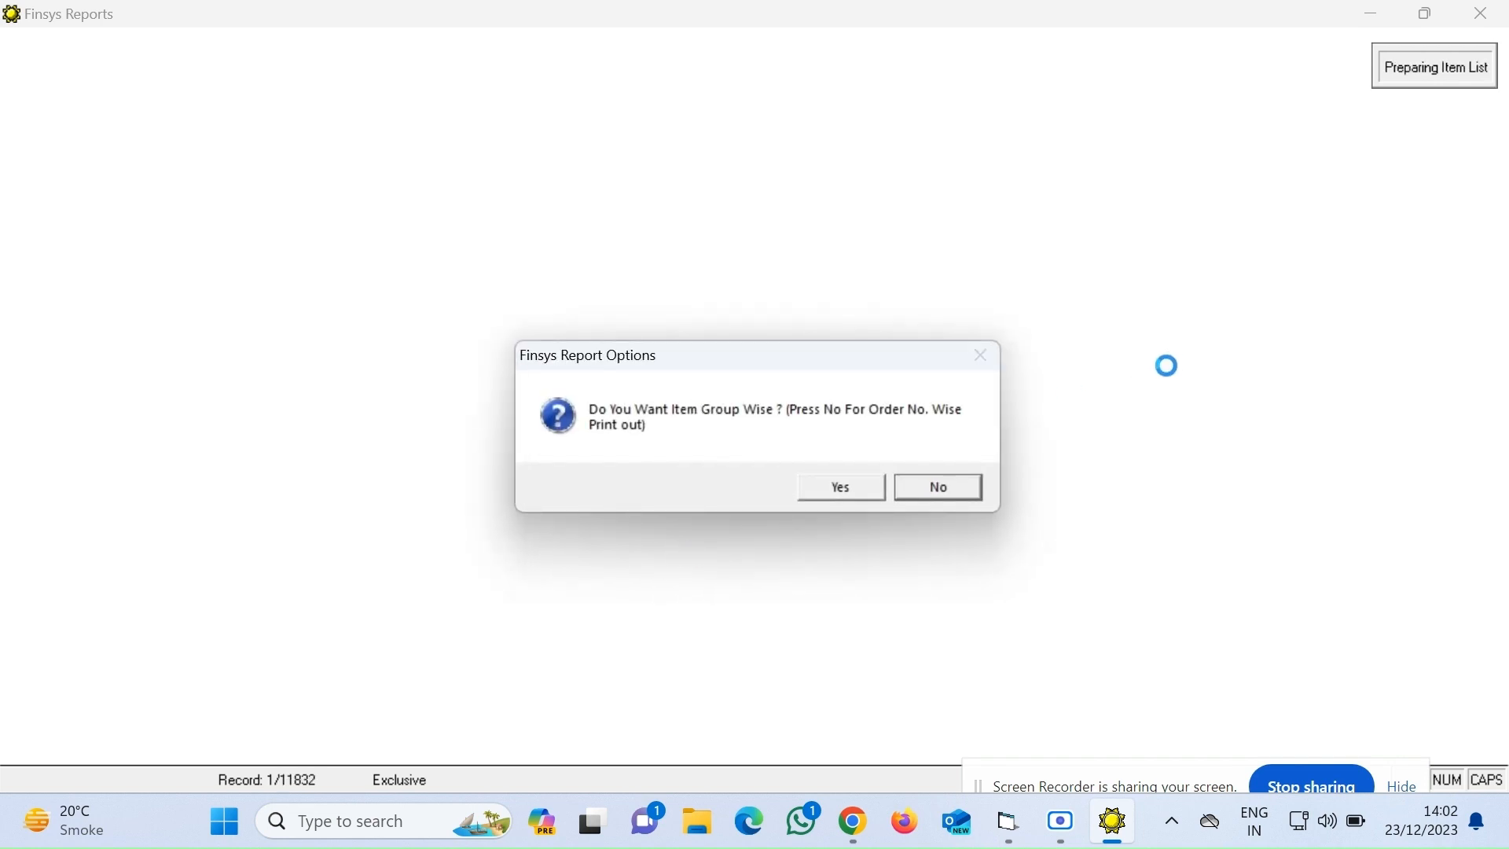
left_click(934, 488)
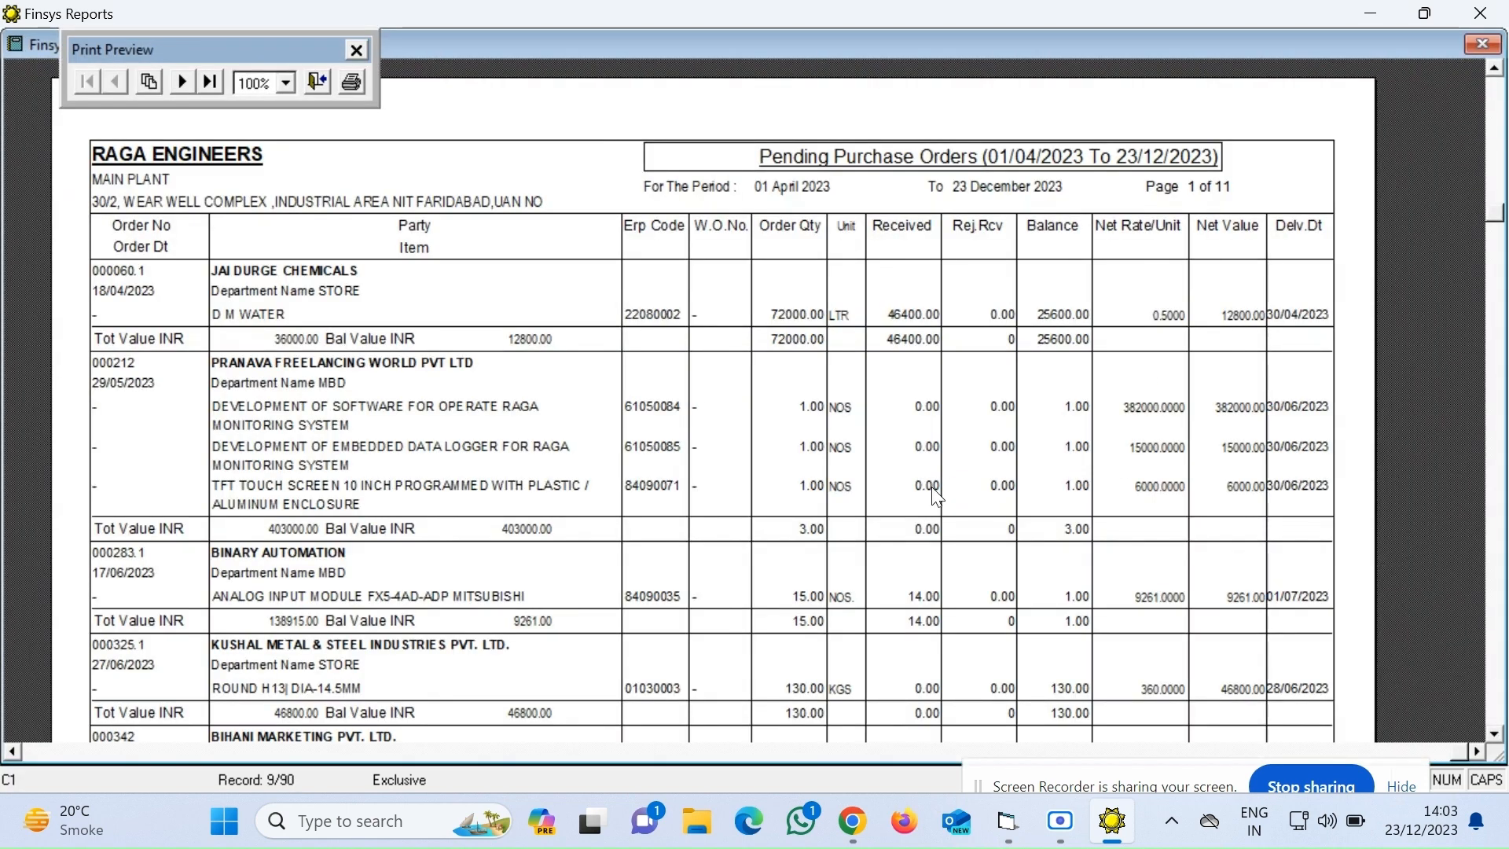
Export the report to the Desktop as PENDING PO in XLS format and close the preview
type("P")
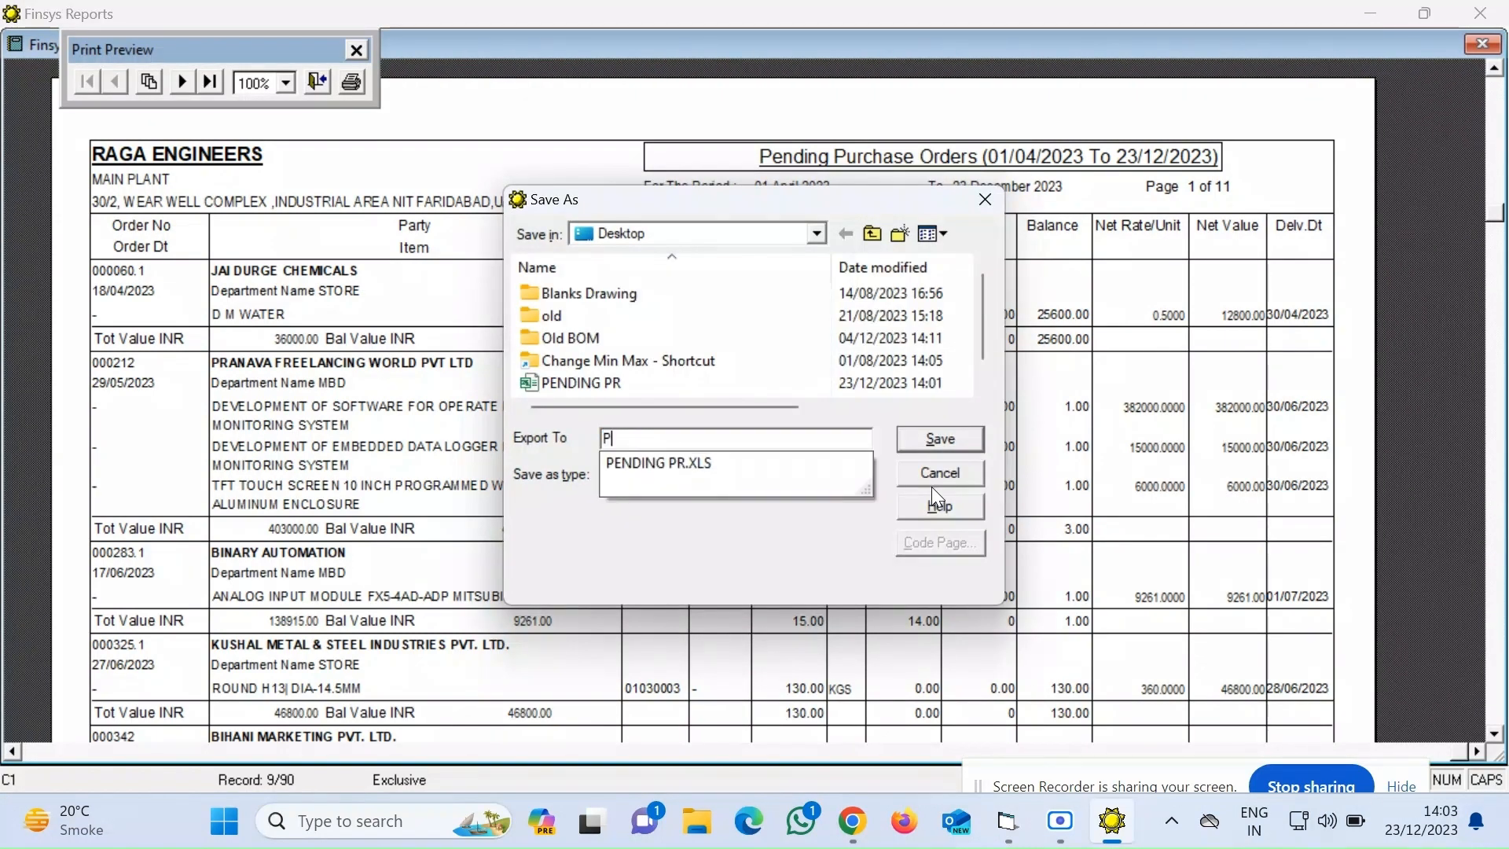
type("ENDING")
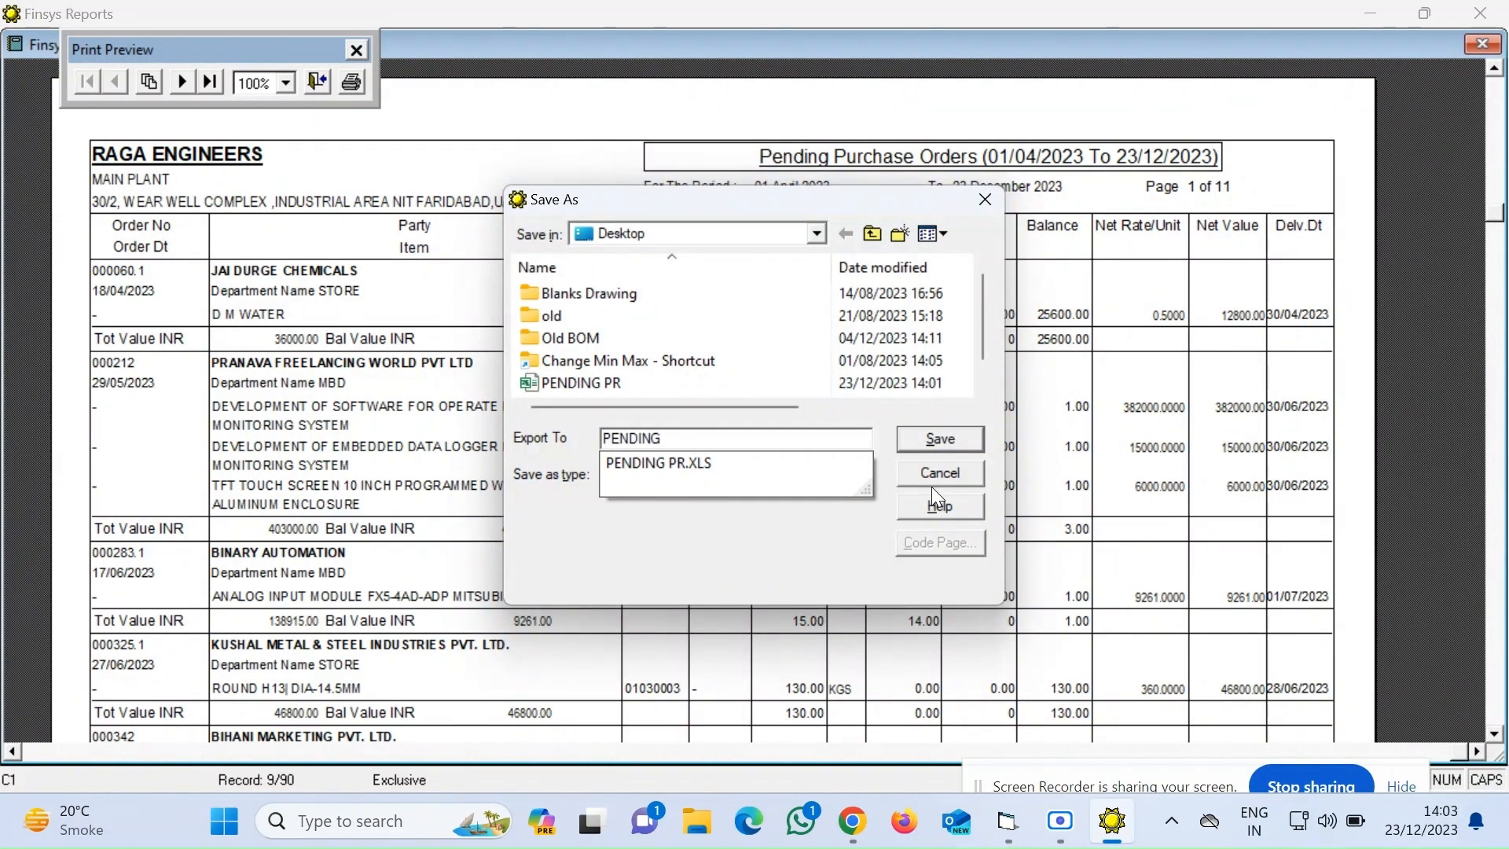
type(" PO")
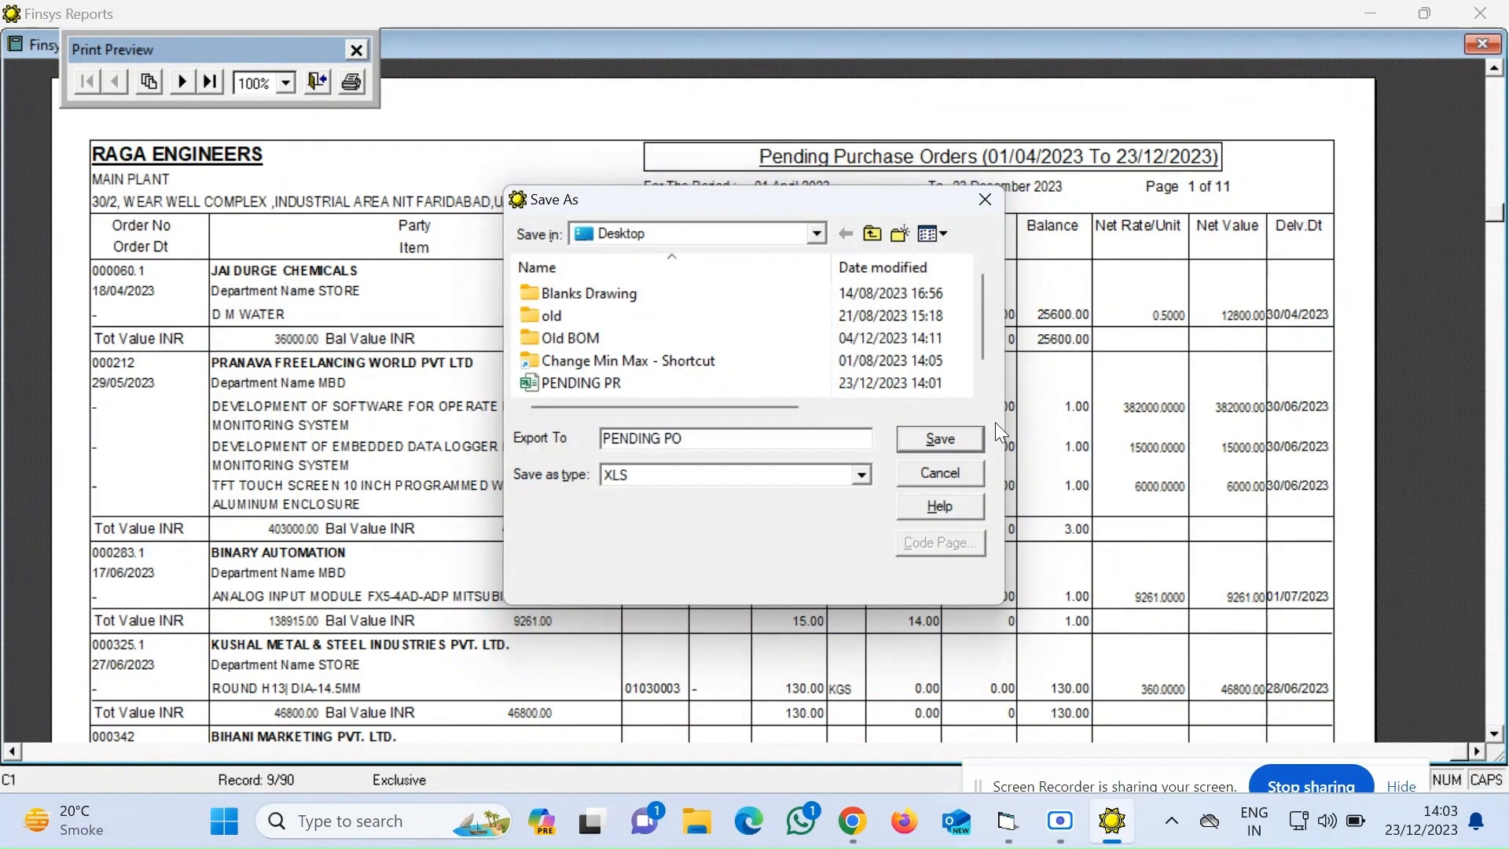
left_click(930, 437)
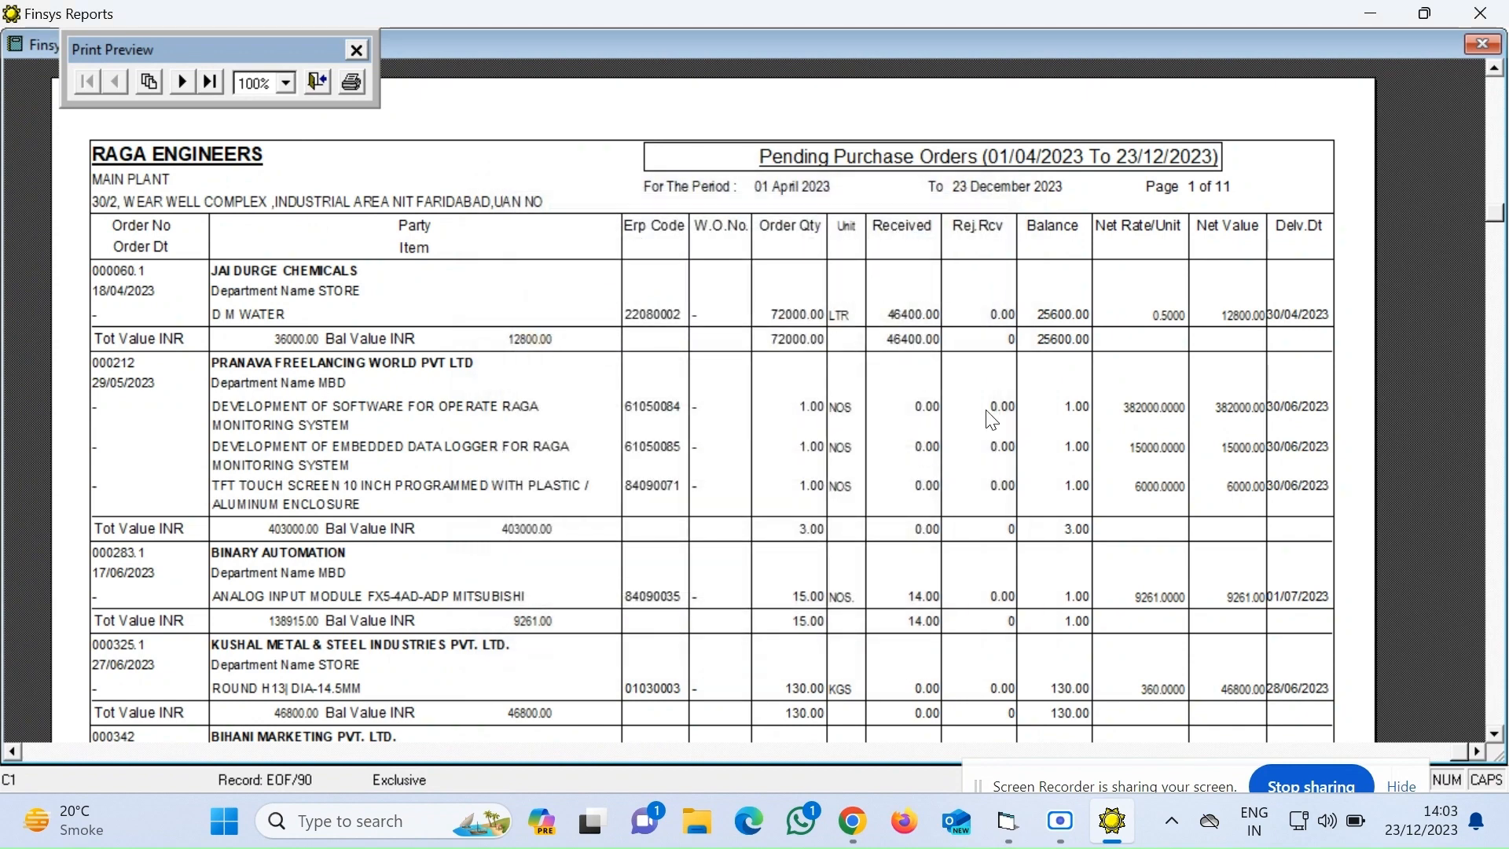
left_click(1476, 53)
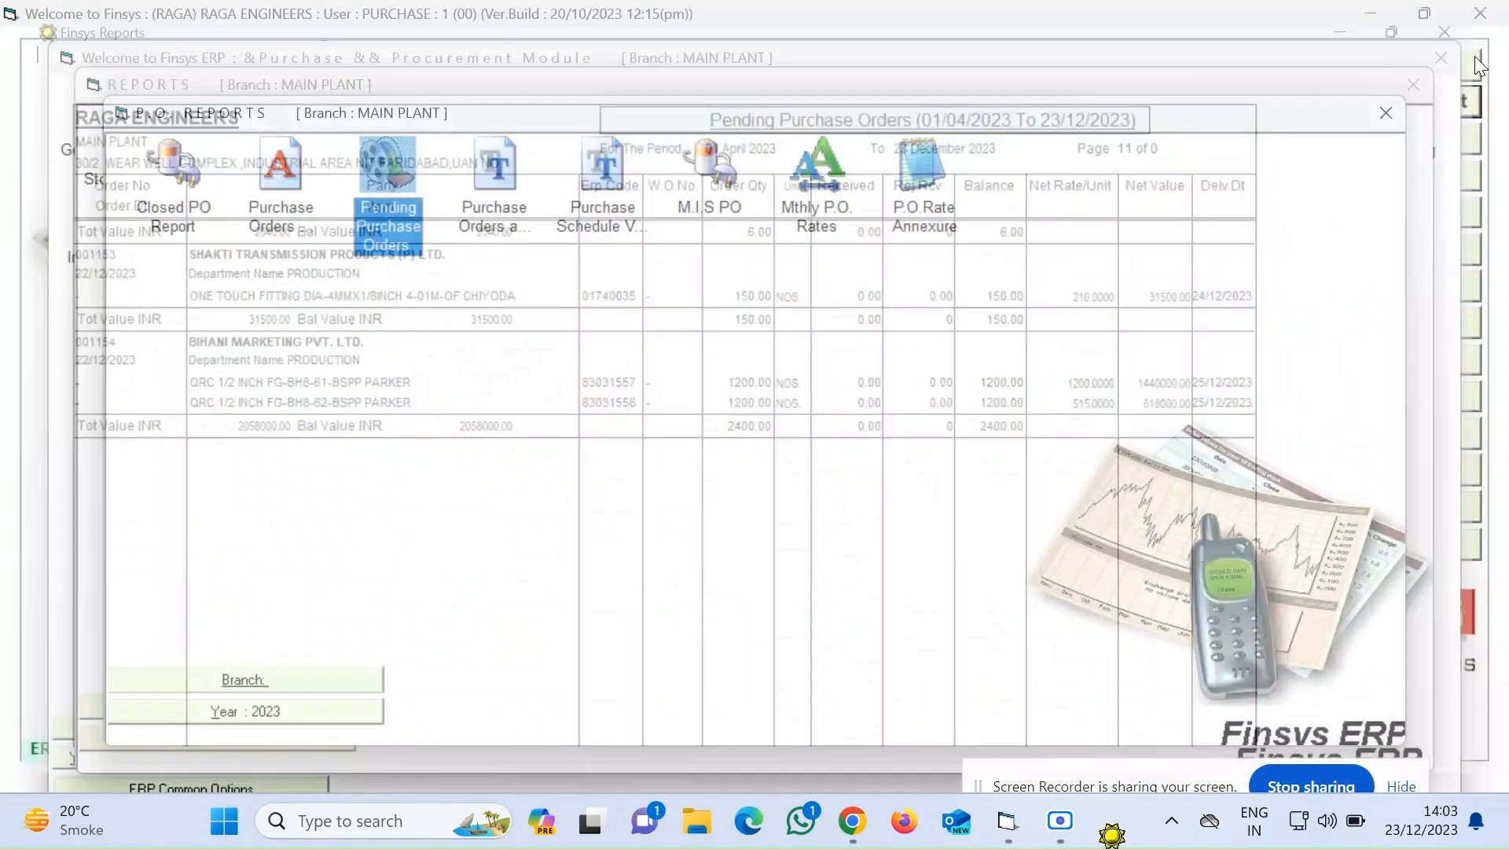
Close the P.O. Reports, Reports and Purchase module windows and minimize the ERP
left_click(1392, 110)
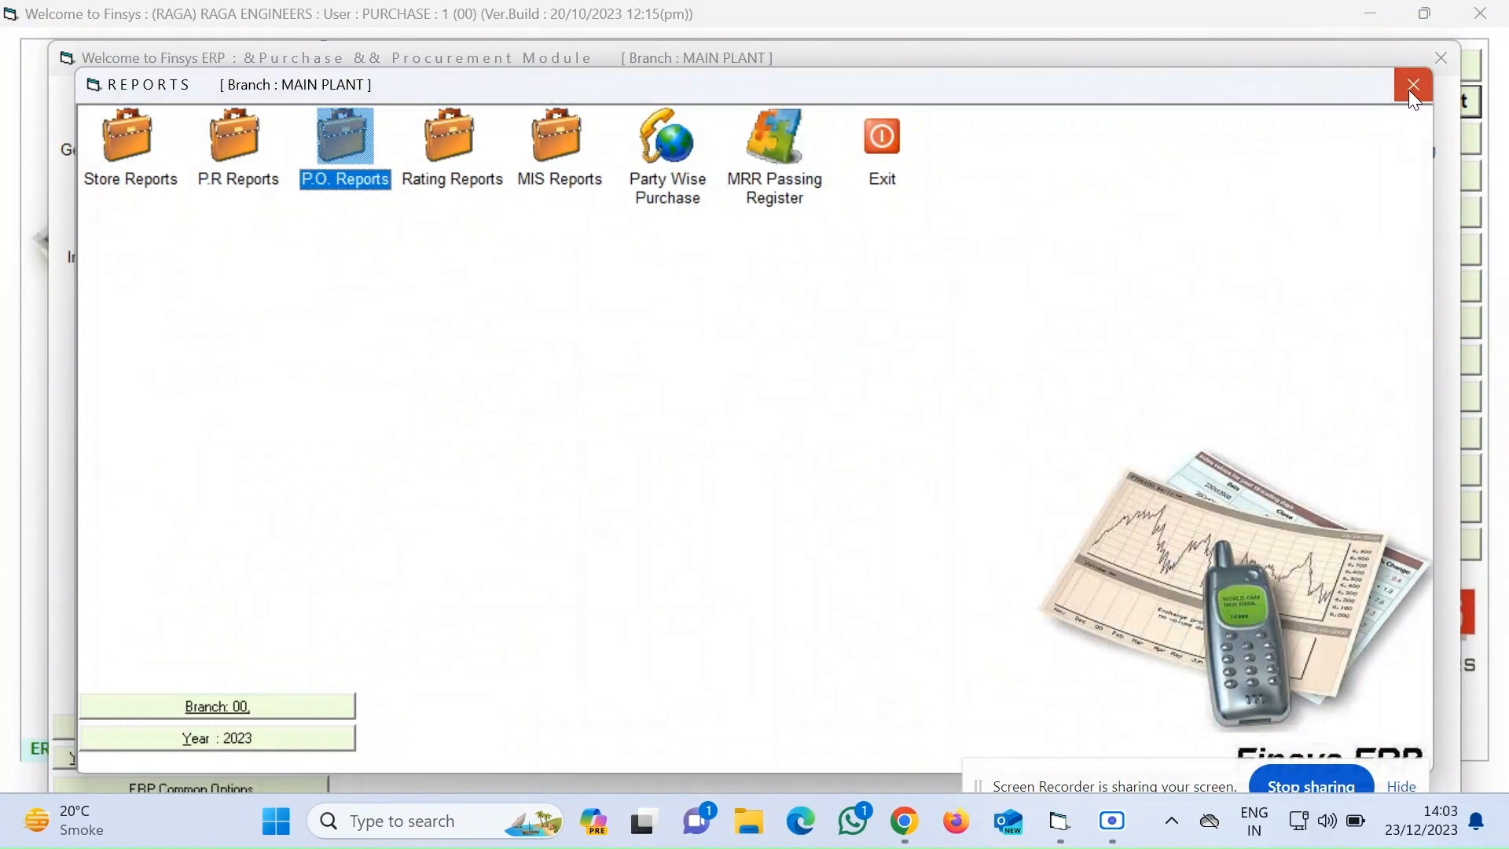
left_click(1411, 87)
left_click(1439, 57)
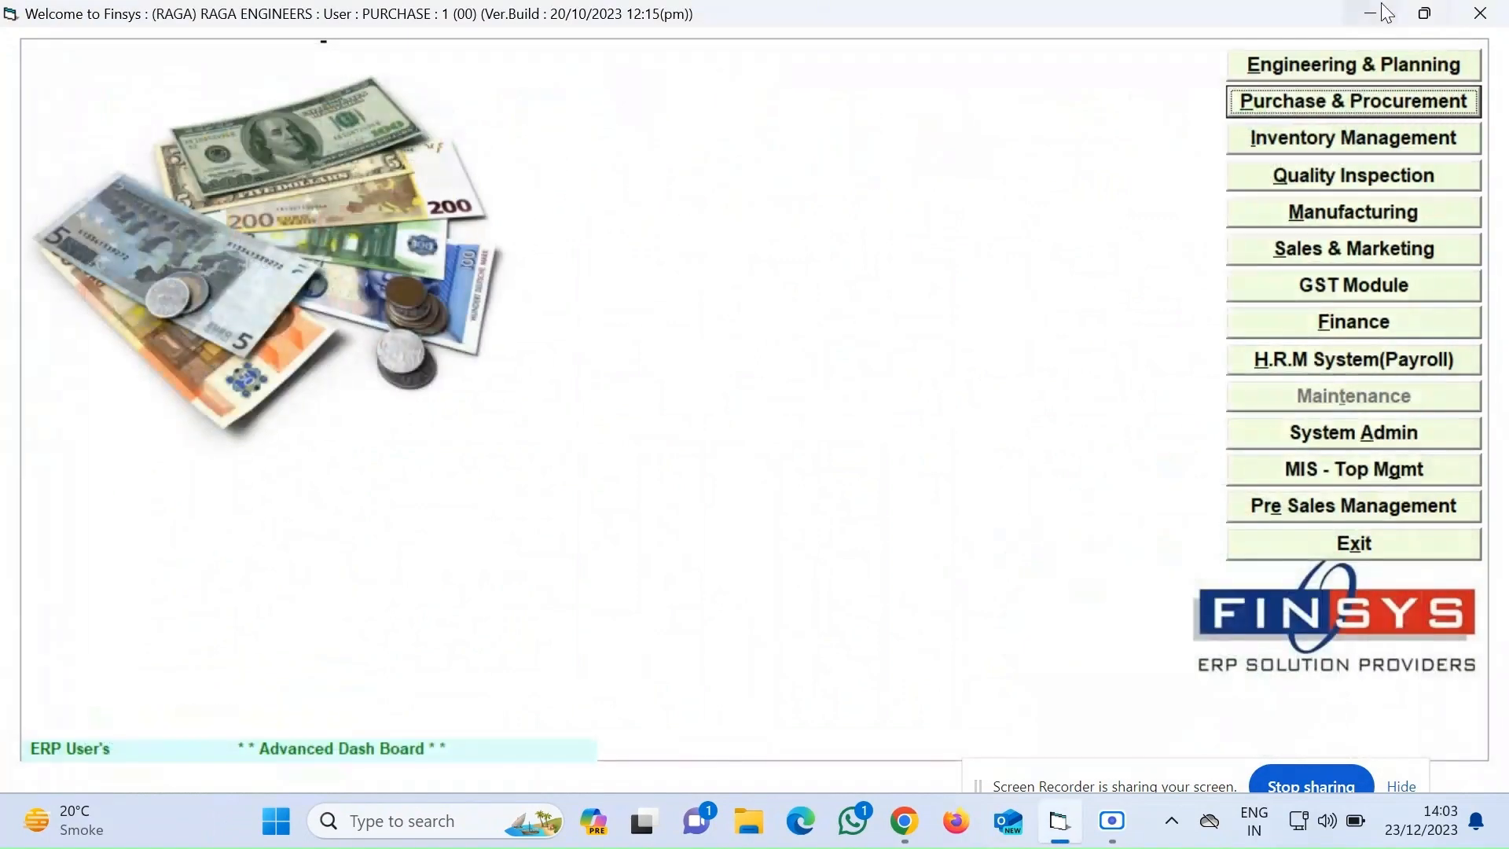
left_click(1371, 14)
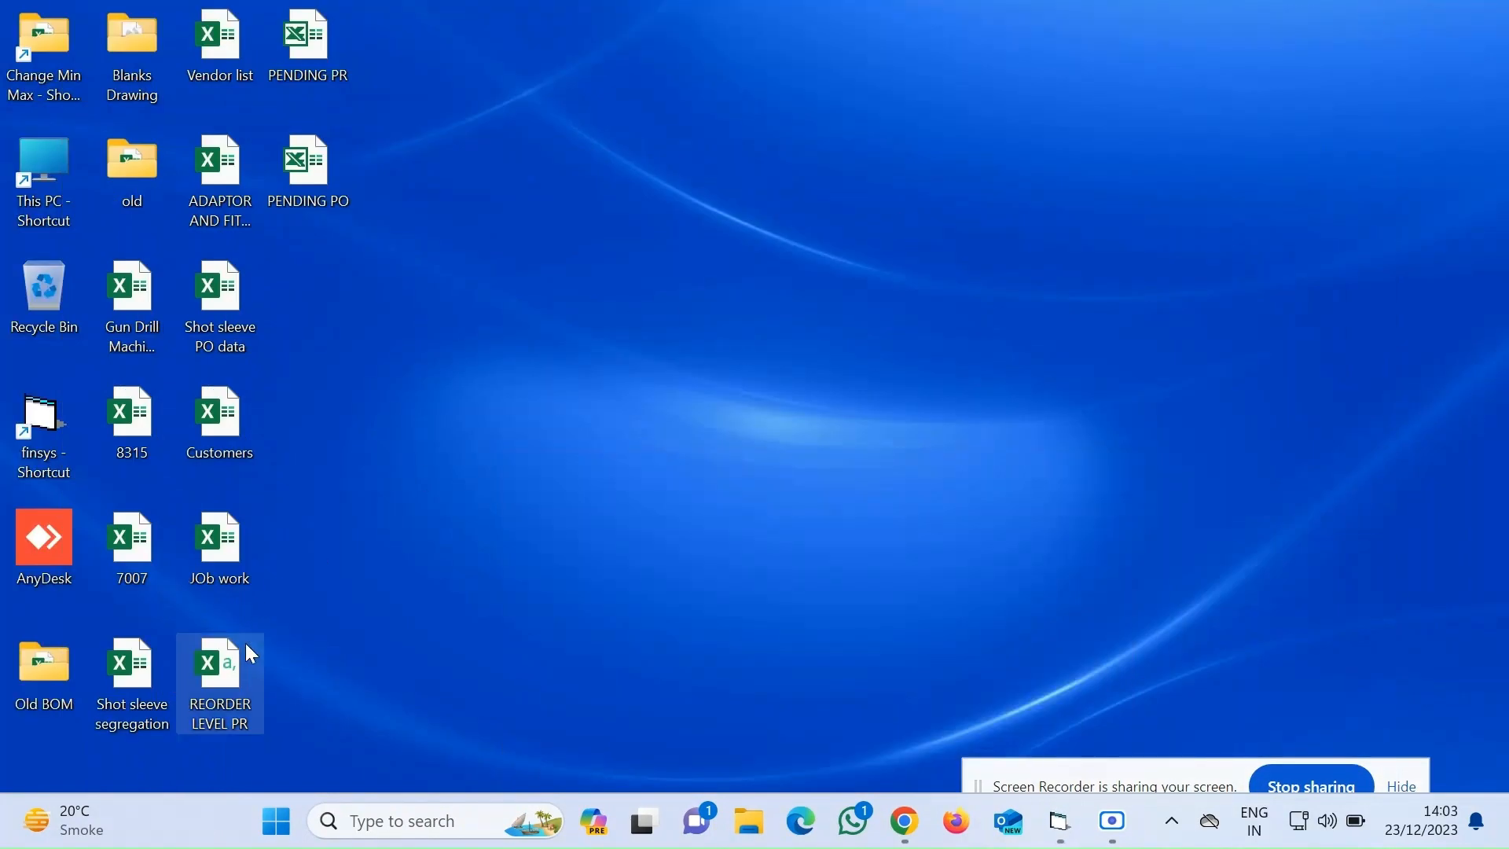
Open the PENDING PR workbook and copy all data rows from A2 across to column O
double_click(312, 60)
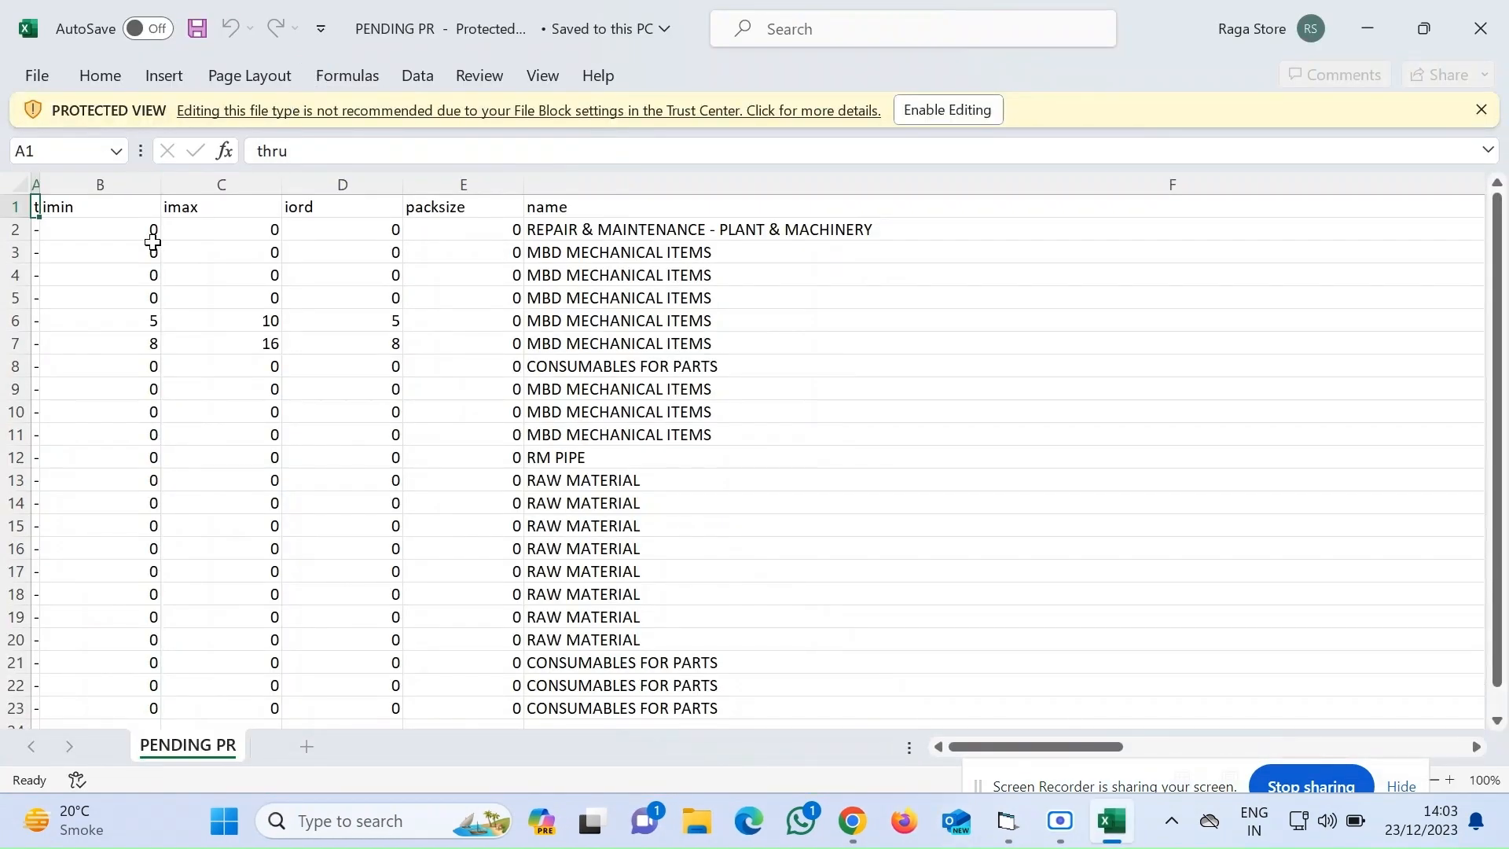
key("Down")
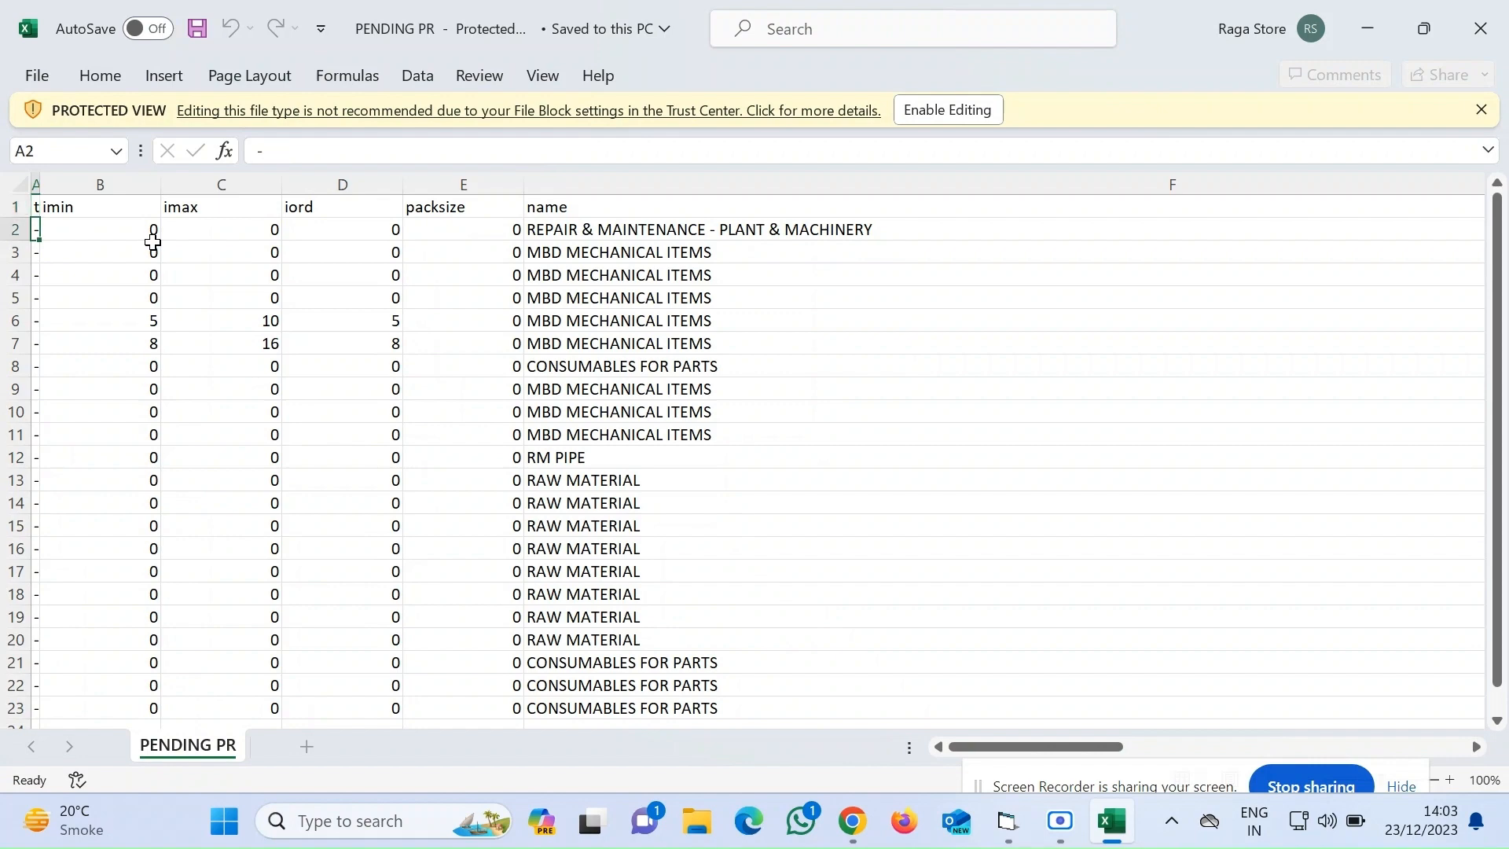
key("shift+Right")
key("shift+Right")
key("shift+Right")
key("shift+Right")
key("shift+Right")
key("shift+Right")
key("shift+Right")
key("shift+Right")
key("shift+Right")
key("shift+Right")
key("shift+Right")
key("shift+Right")
key("shift+Right")
key("shift+Right")
key("ctrl+shift+Down")
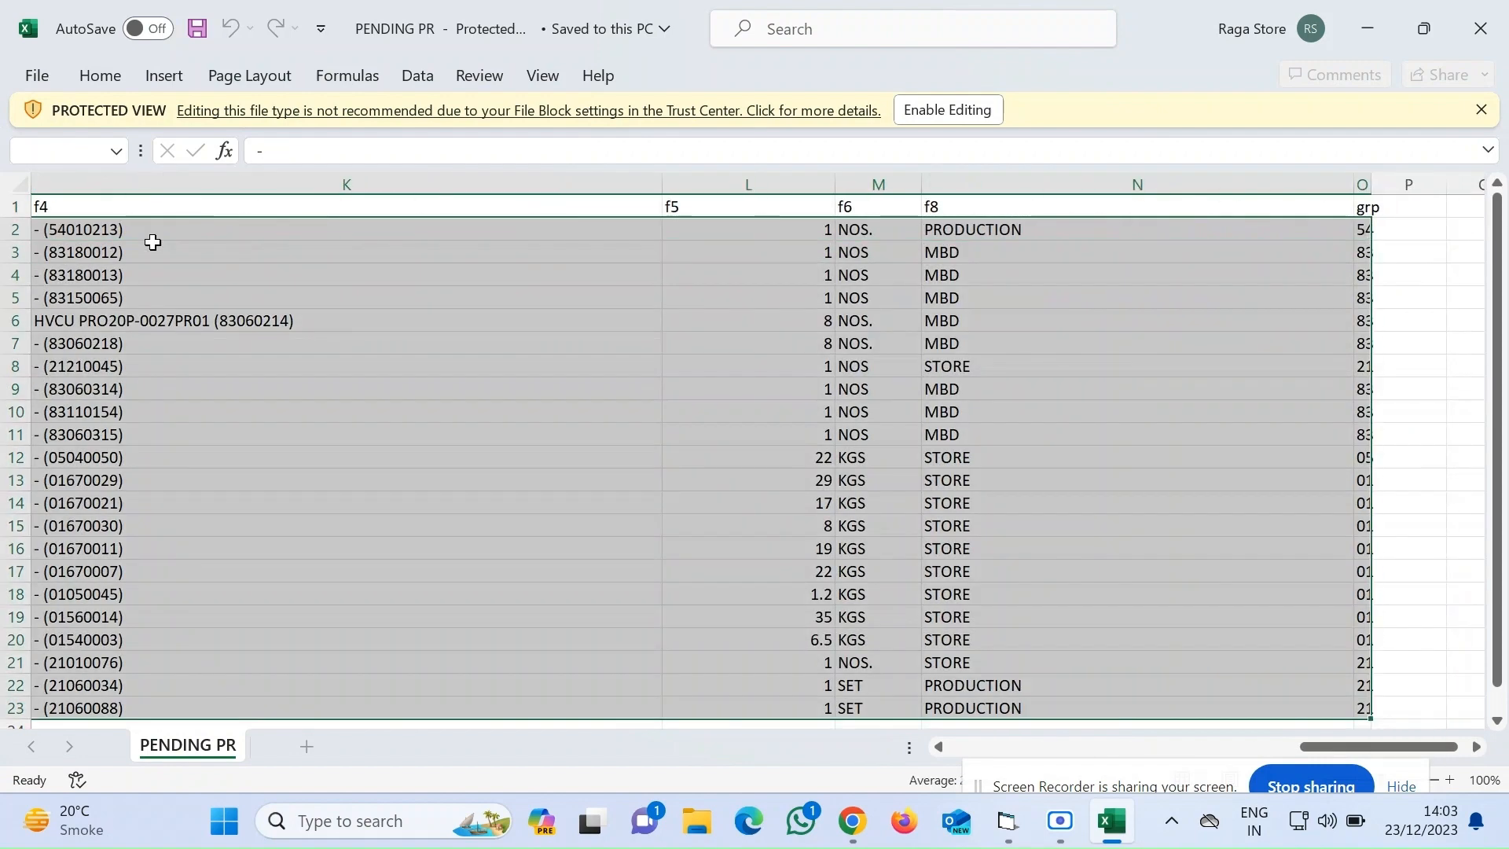
key("ctrl+c")
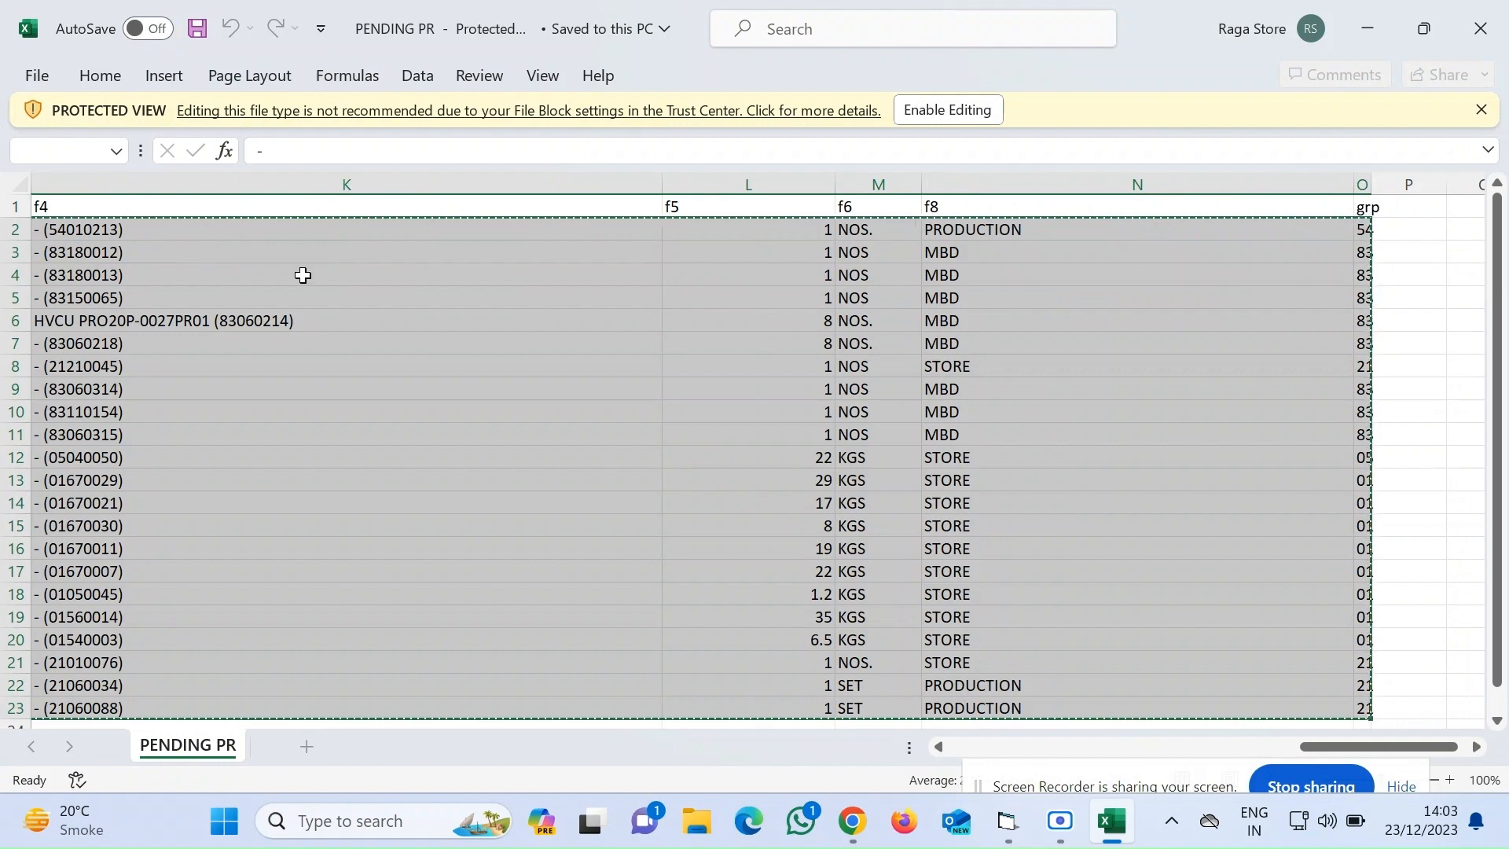
Paste the copied pending PR rows into the PENDING PR sheet of the MIN PR spreadsheet starting at A2
mouse_move(853, 821)
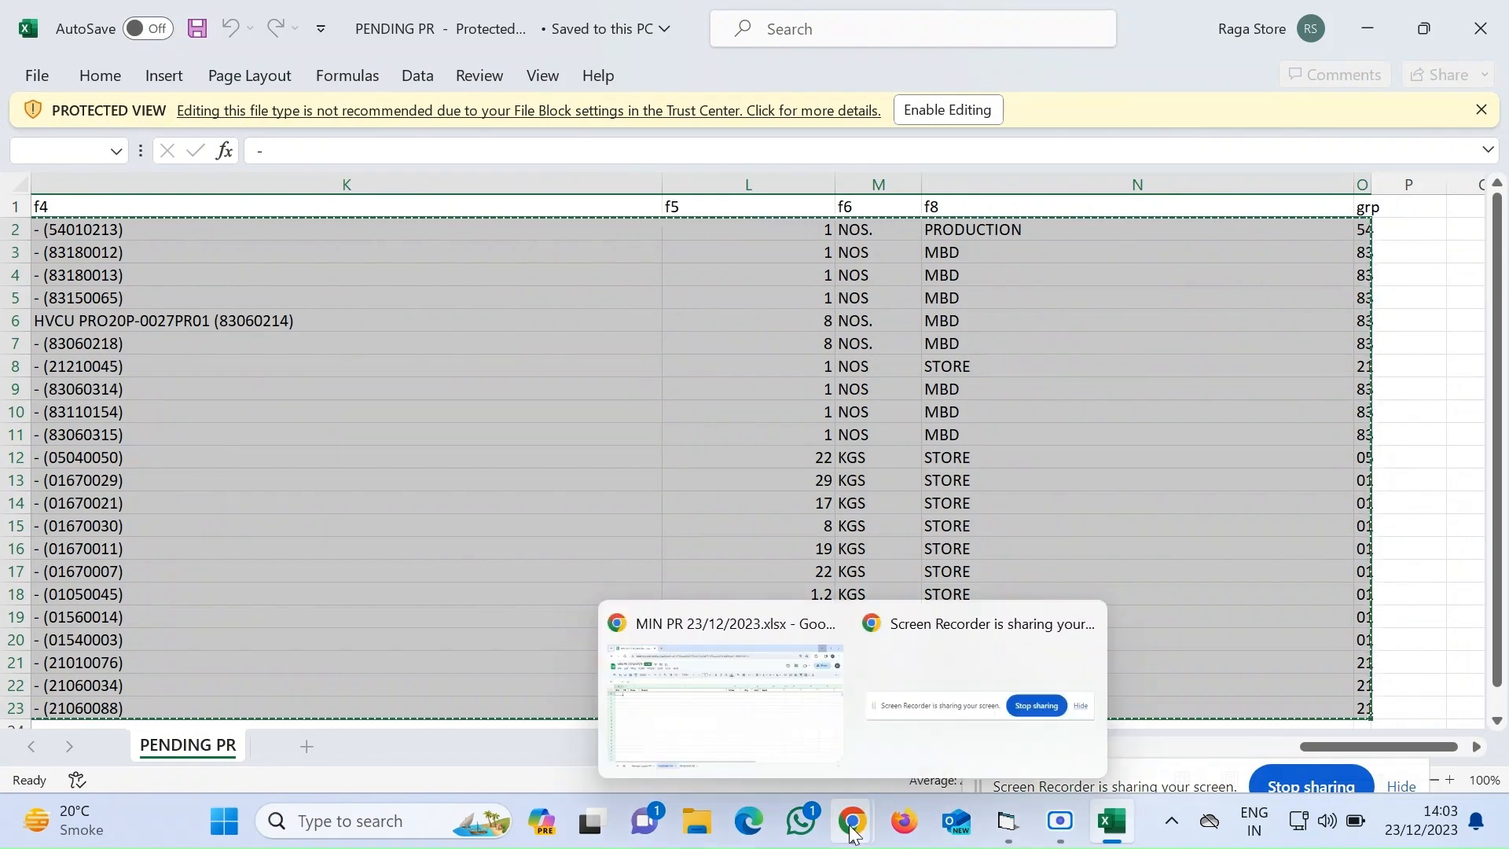
left_click(768, 736)
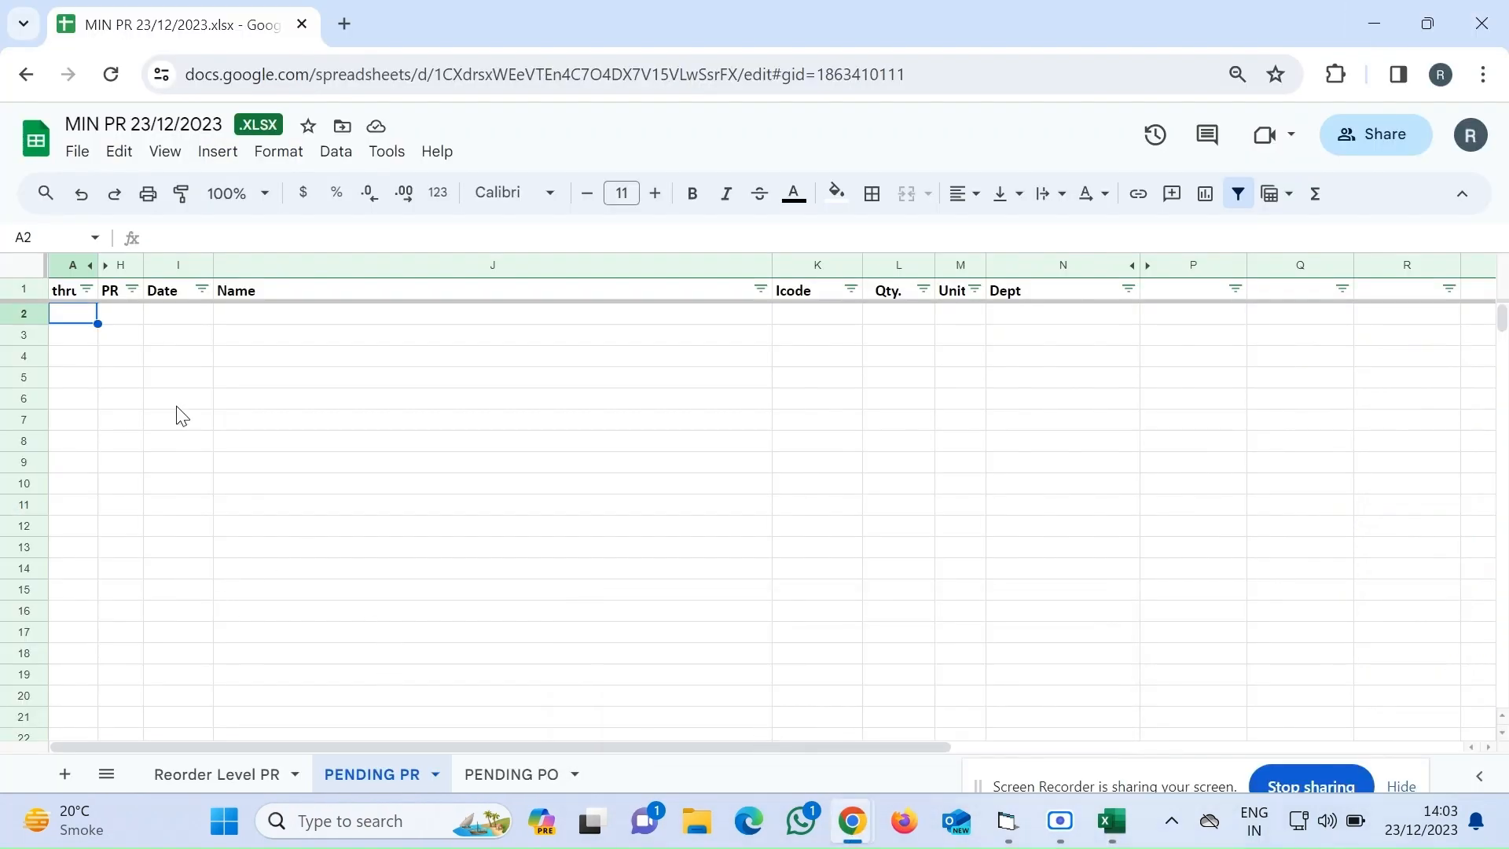
key("ctrl+v")
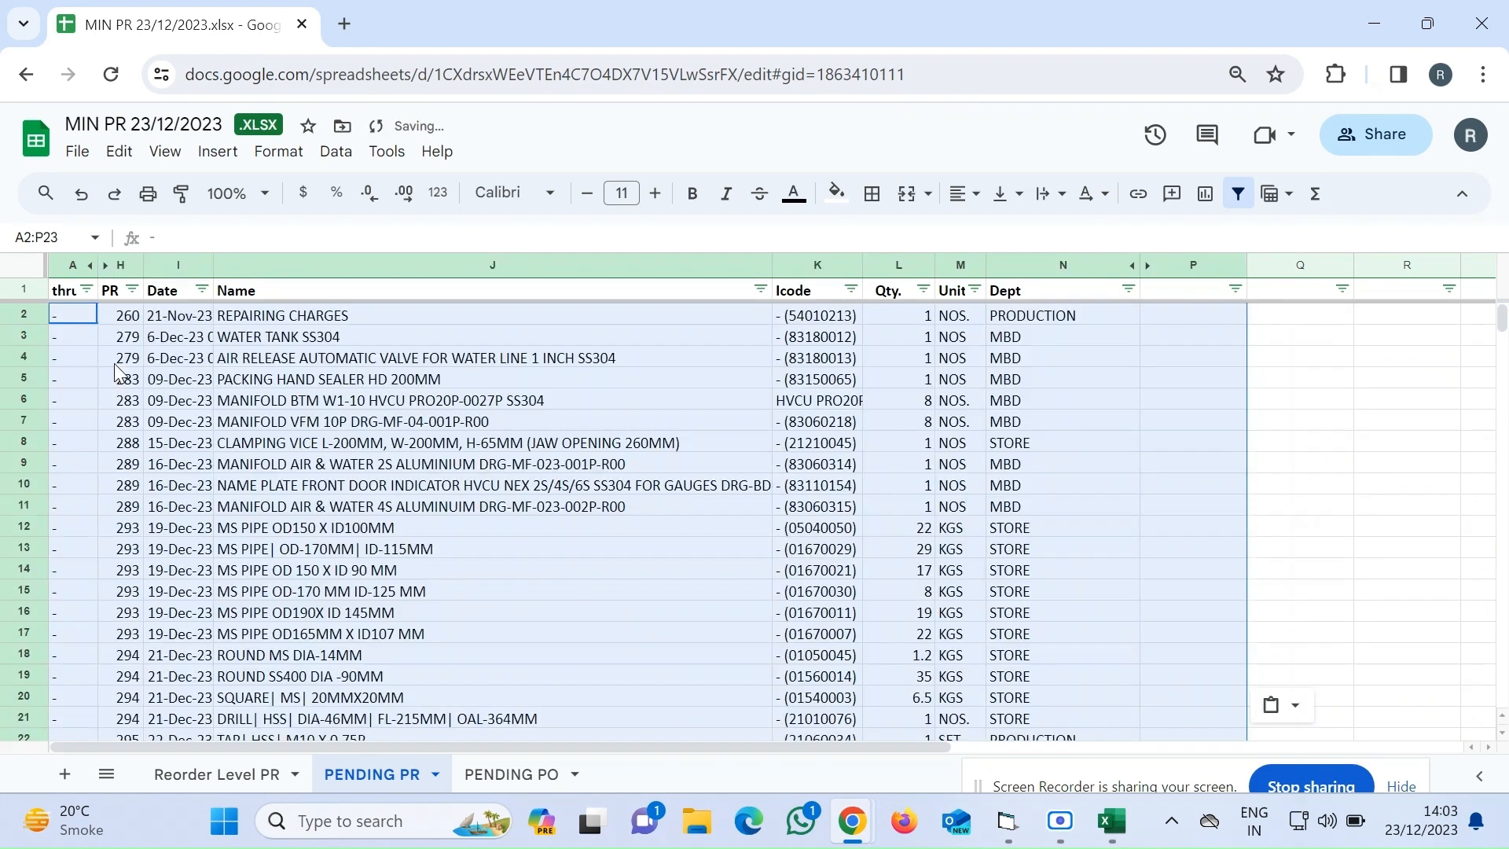
key("Down")
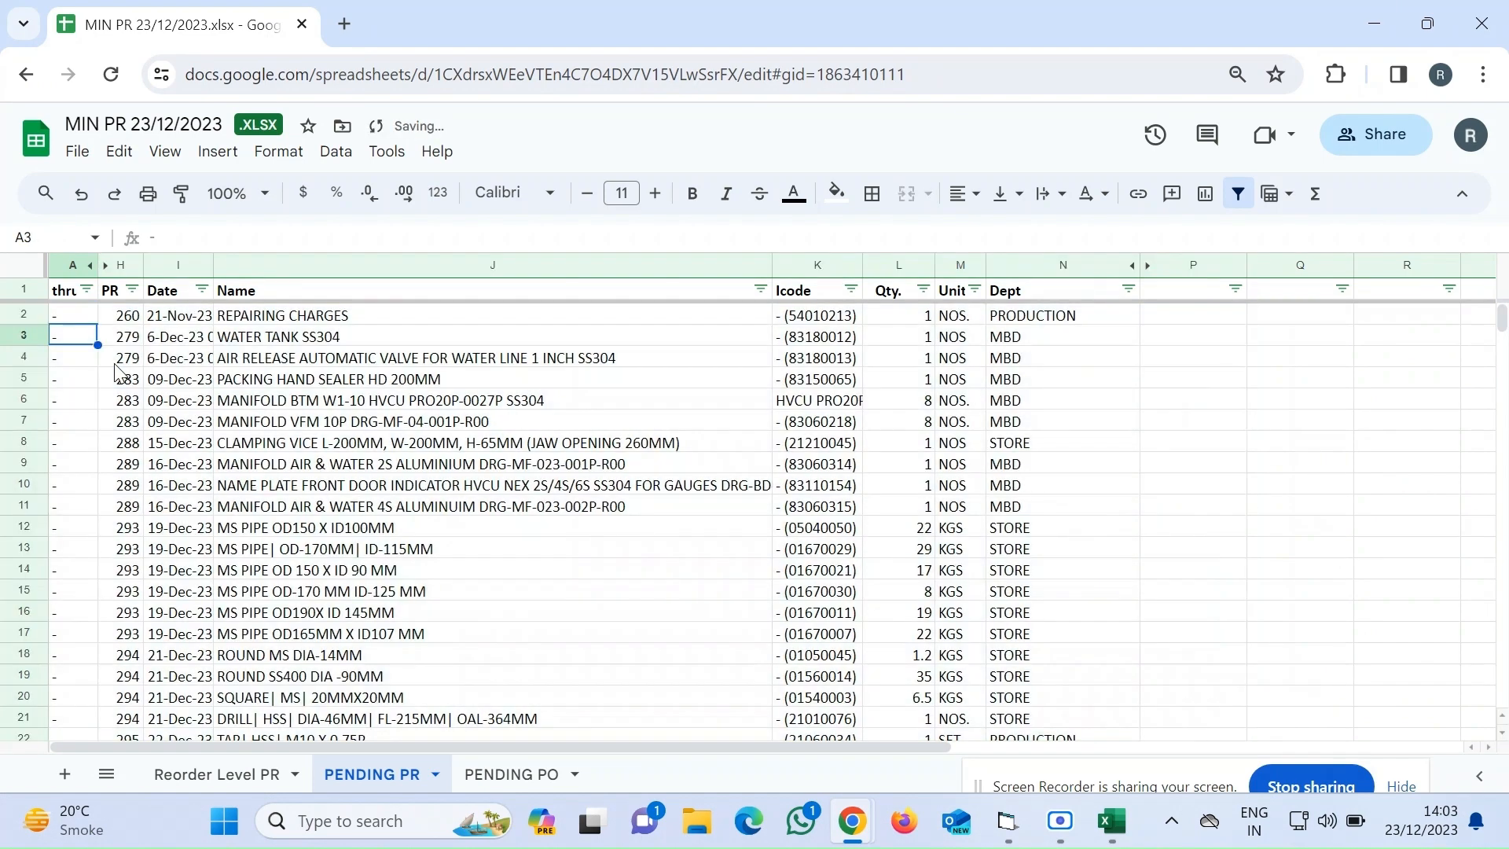
Open the PENDING PO sheet, then close the PENDING PR workbook and minimize the browser
left_click(493, 778)
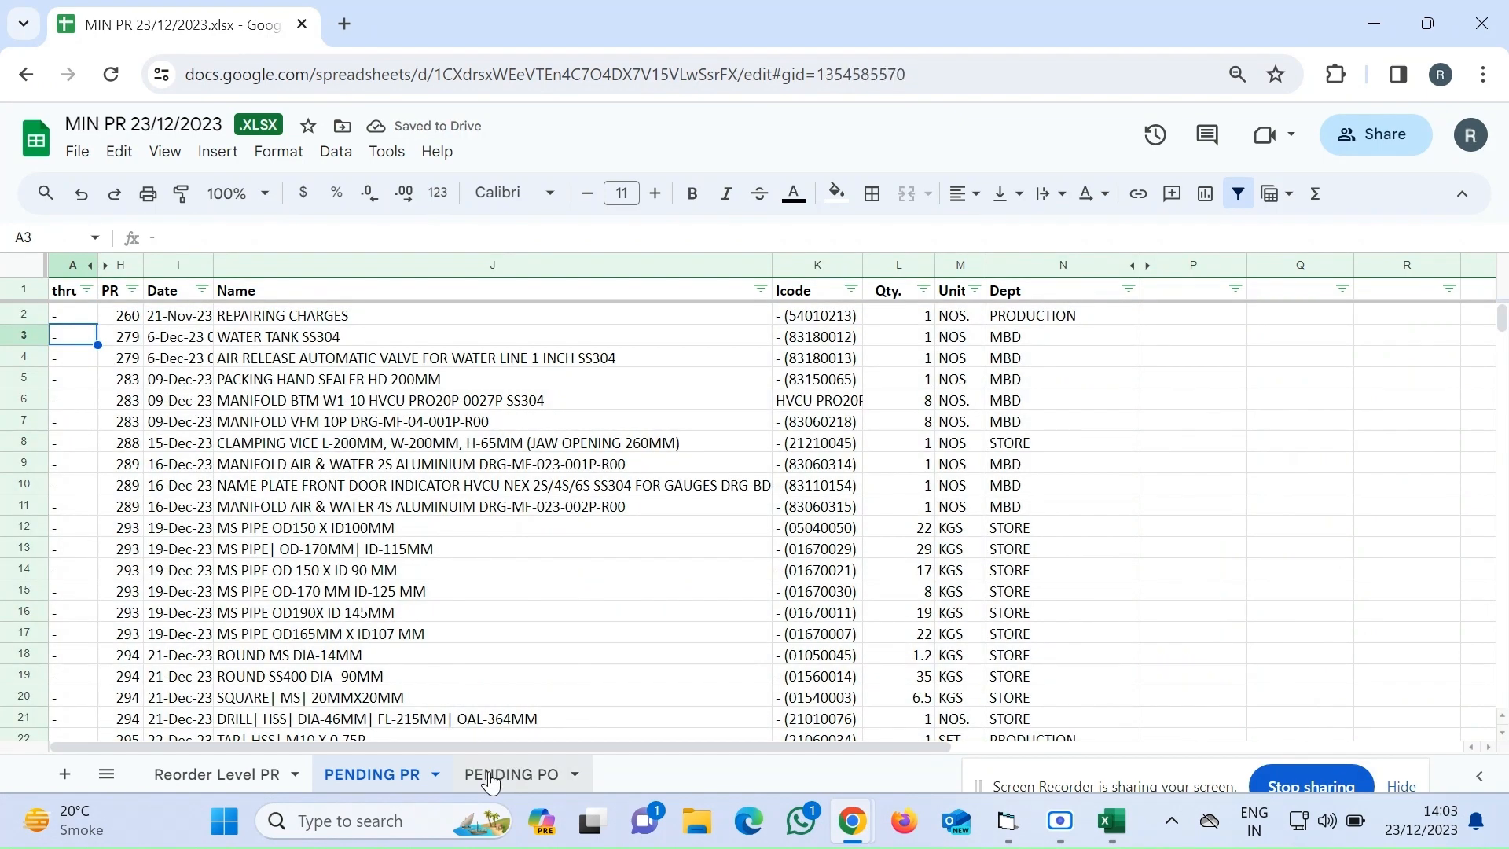
left_click(1112, 821)
left_click(1481, 28)
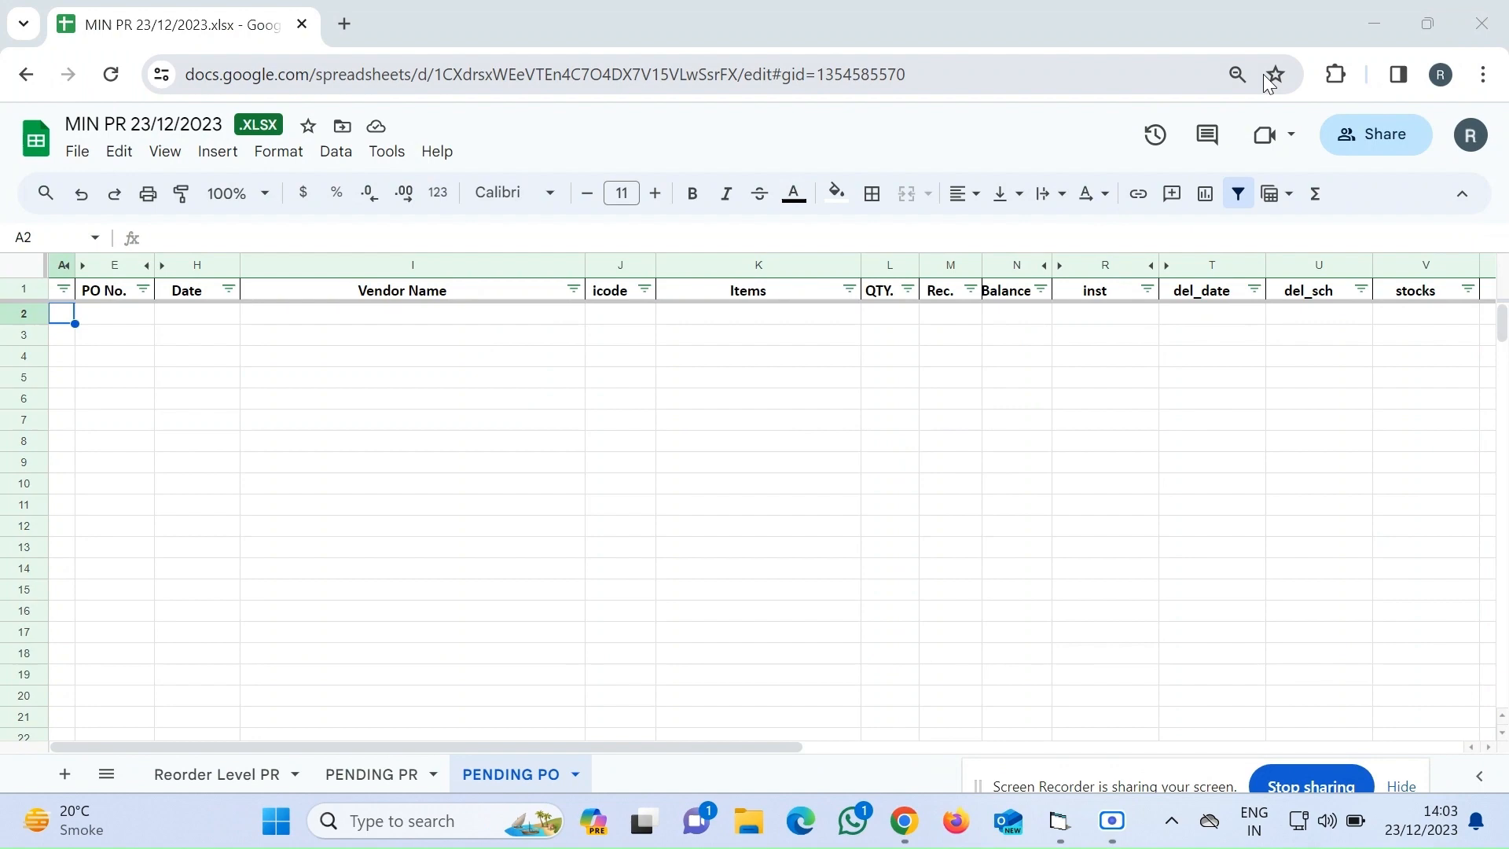
left_click(1371, 25)
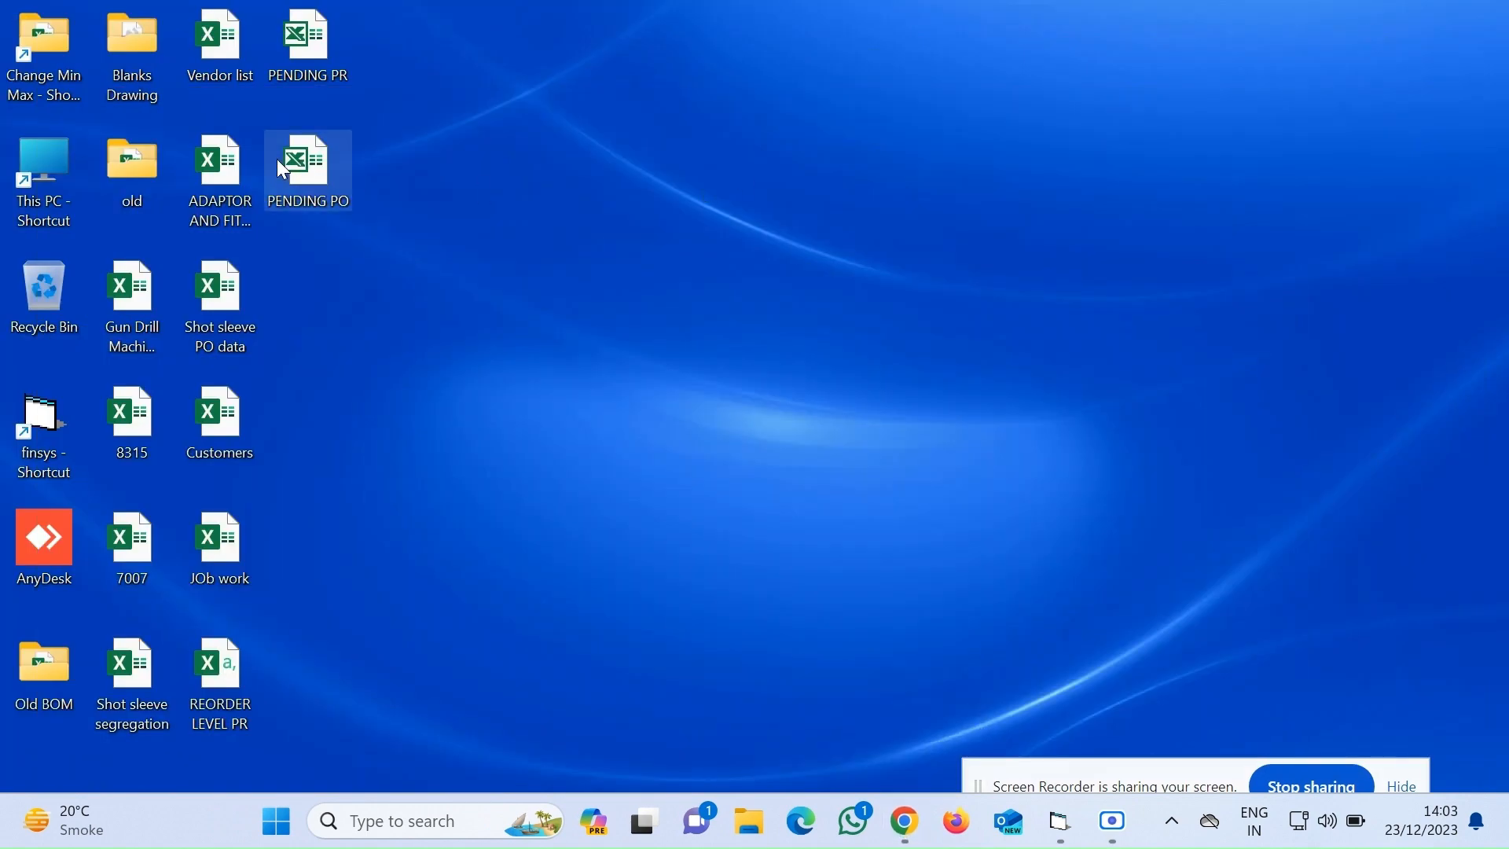
Open the PENDING PO workbook from the Desktop and copy all data rows from A2 across to column AI
double_click(315, 172)
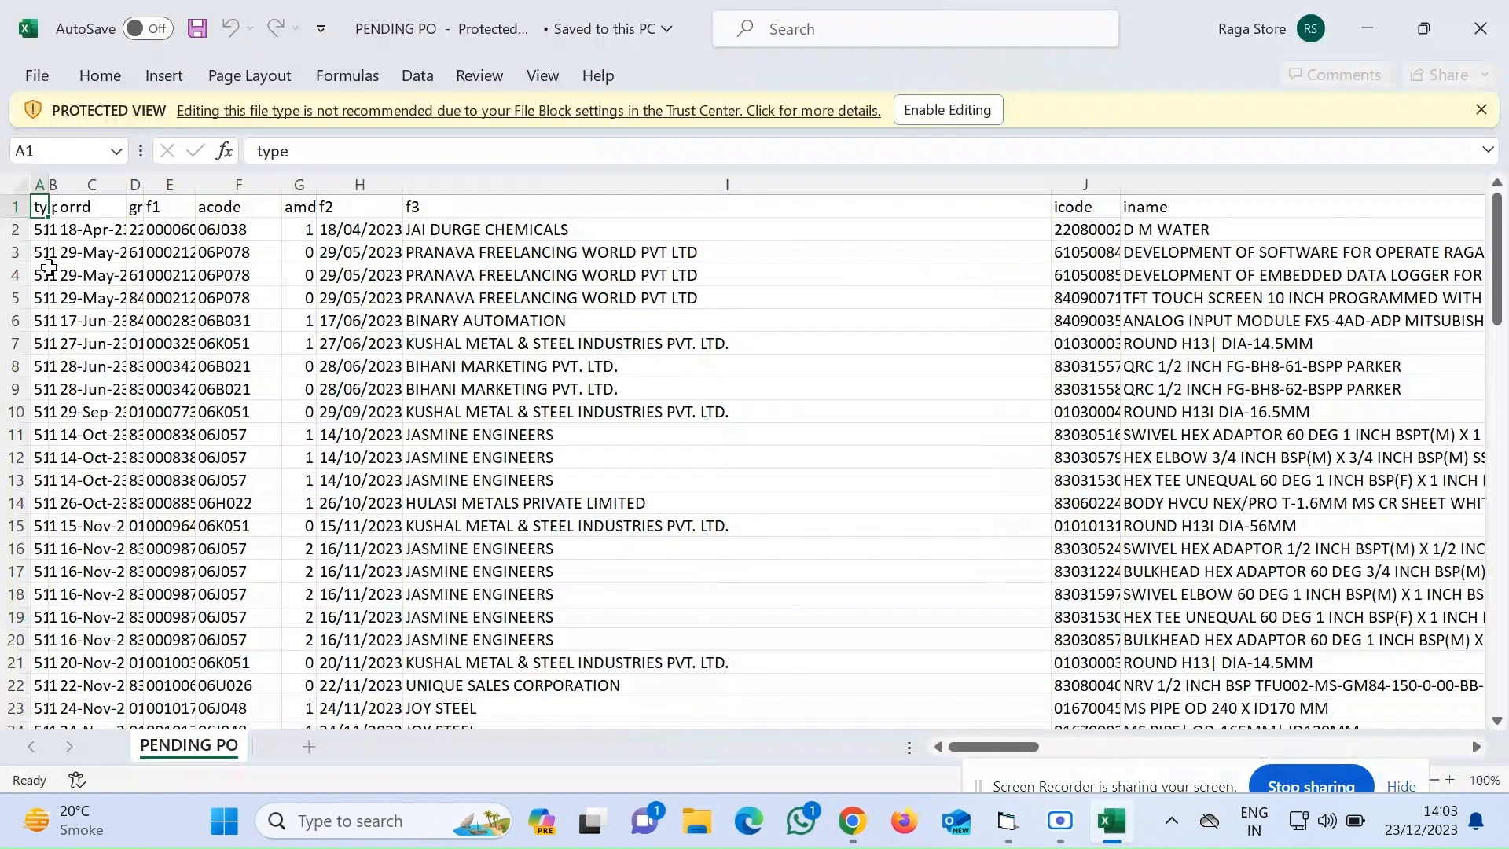
key("Down")
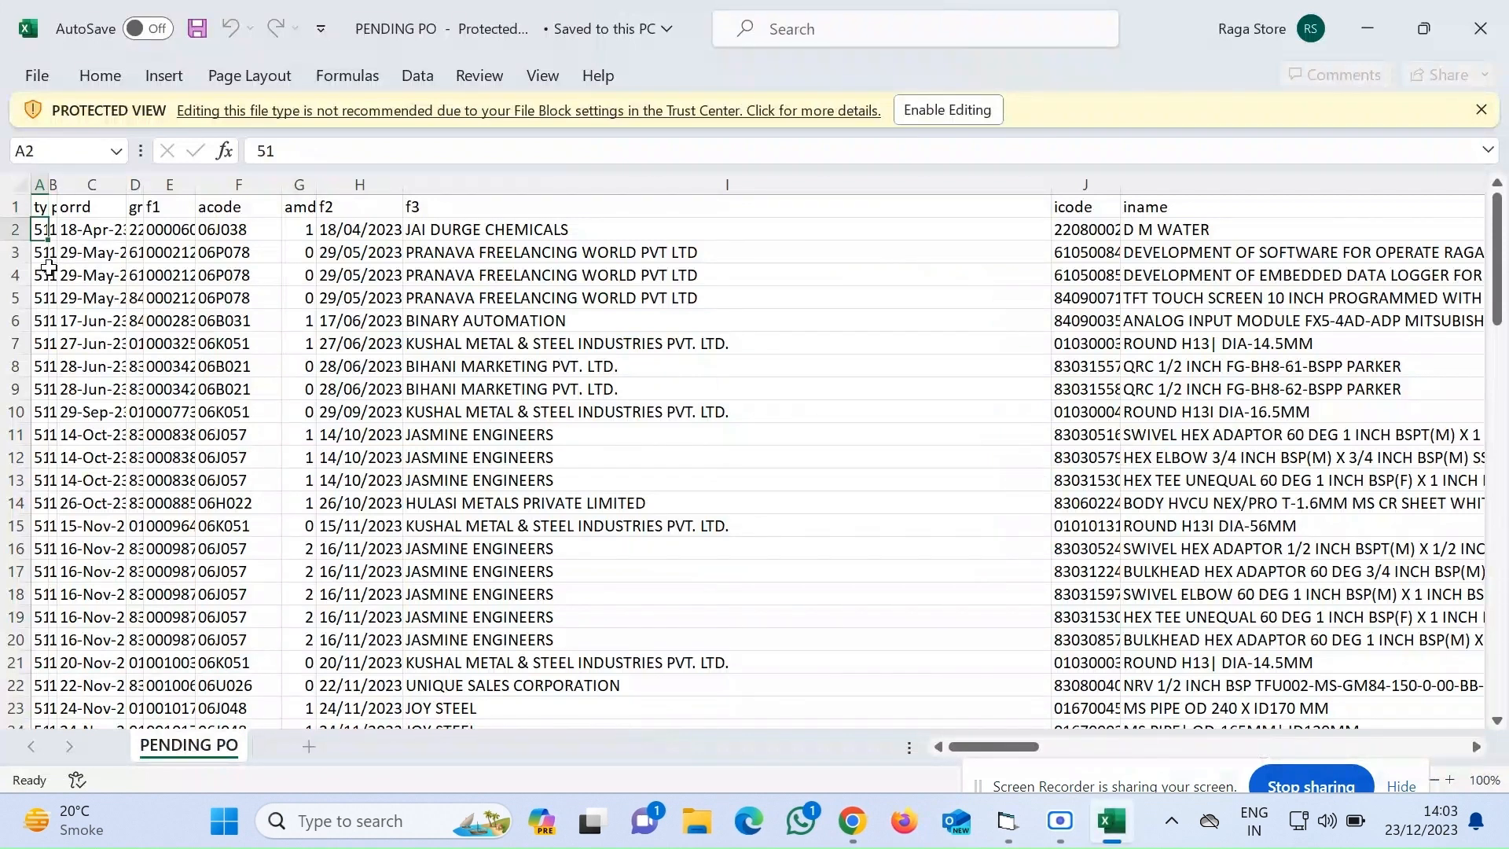
key("ctrl+shift+Right")
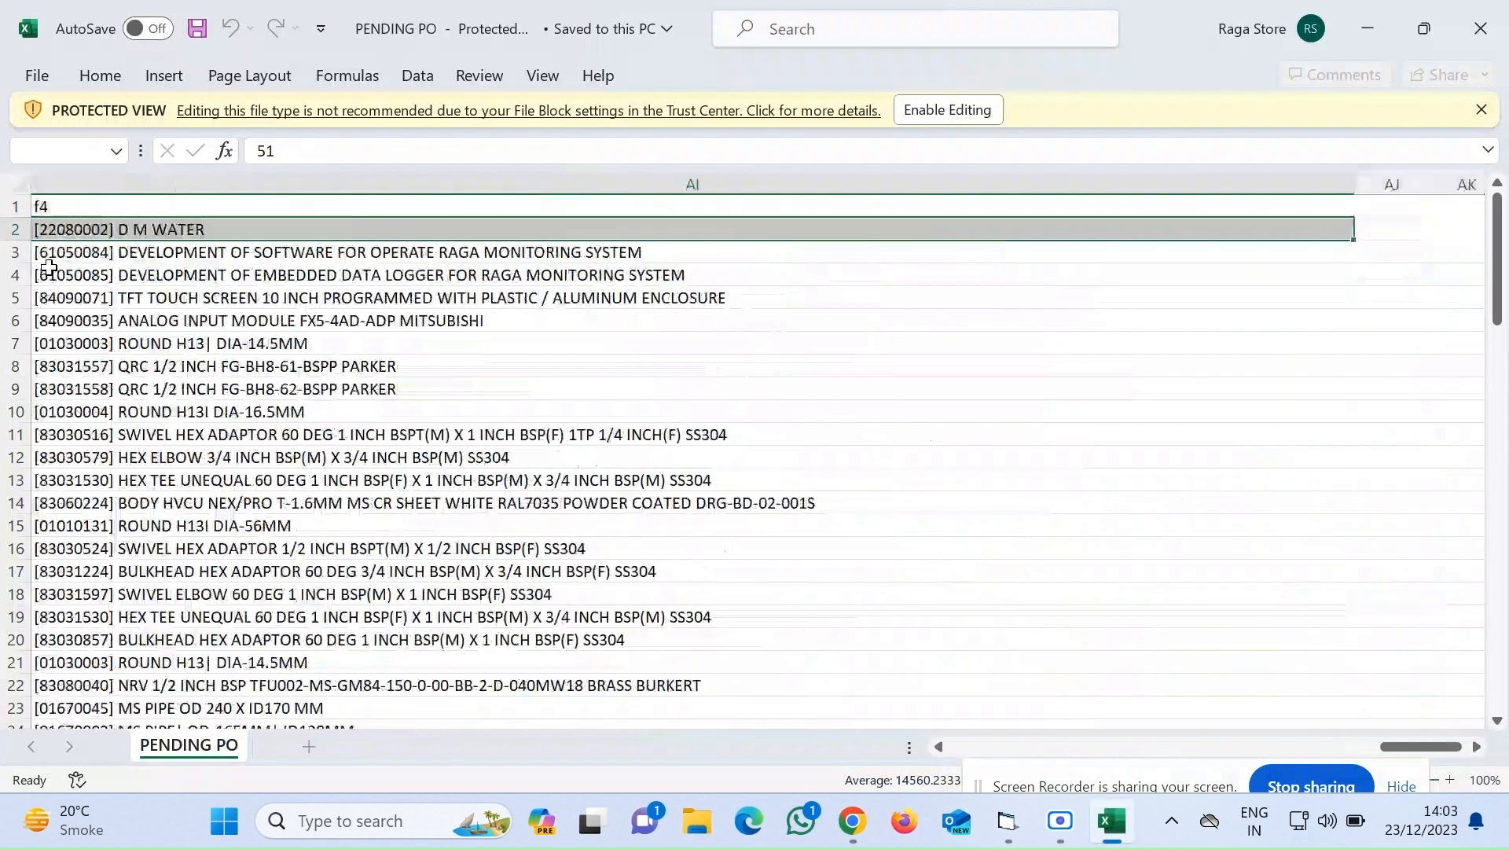
key("ctrl+shift+Down")
key("ctrl+c")
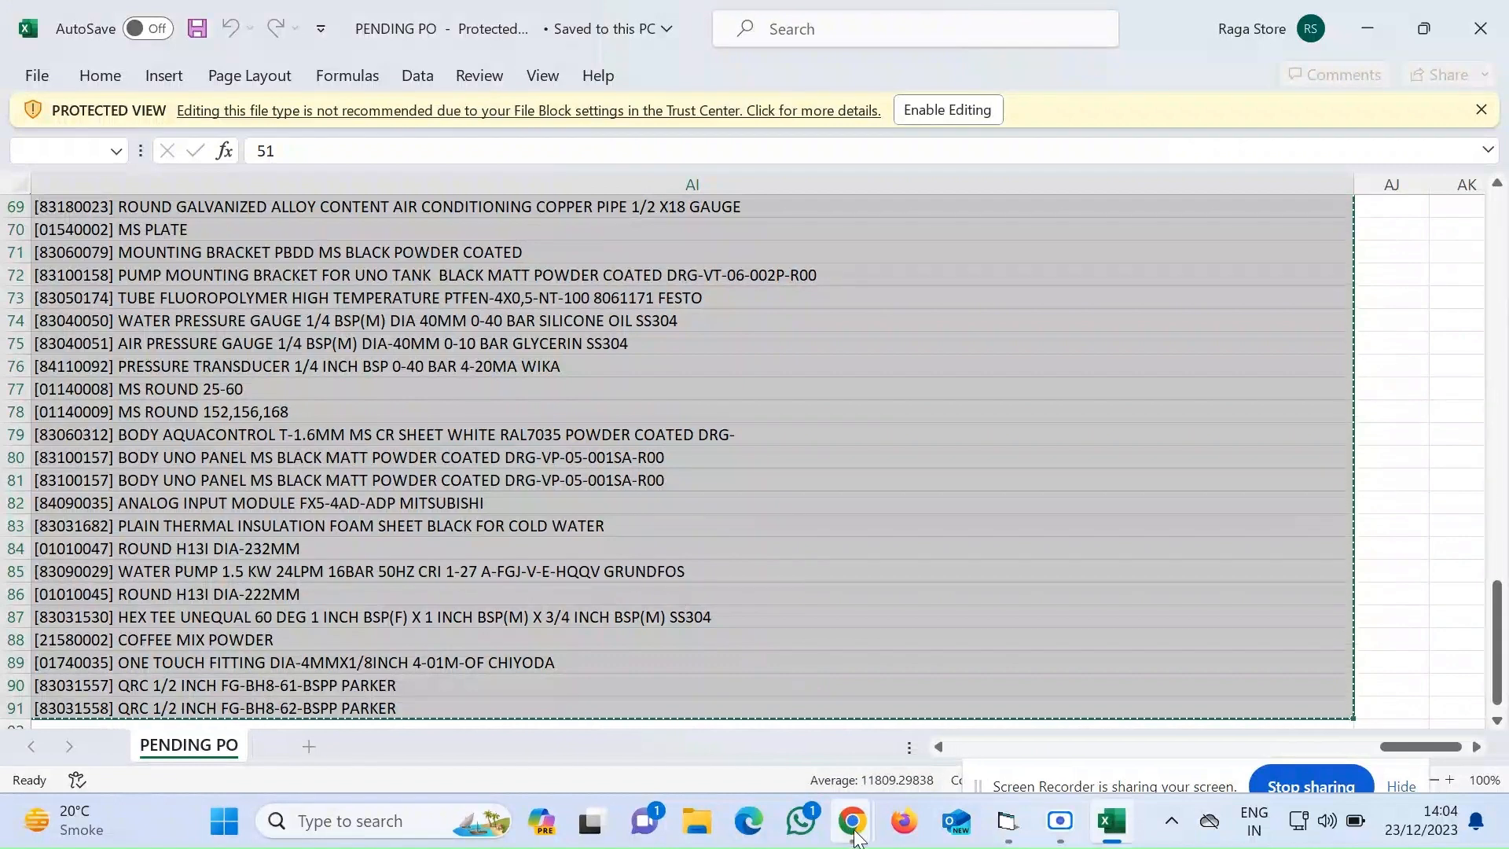
Paste the copied pending PO rows into the PENDING PO sheet of MIN PR starting at A2
mouse_move(857, 836)
left_click(768, 715)
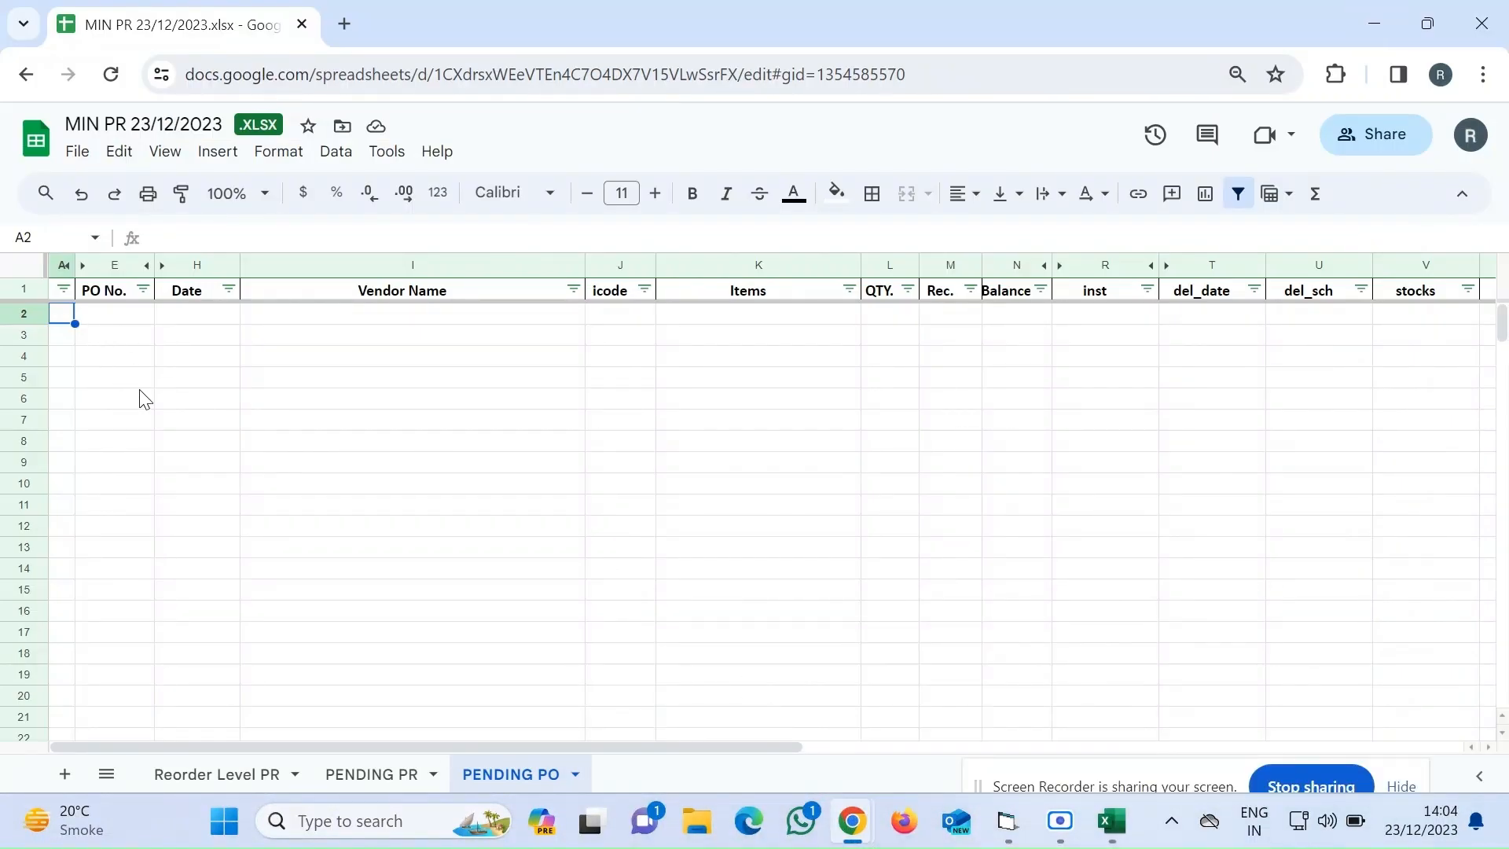
key("ctrl+v")
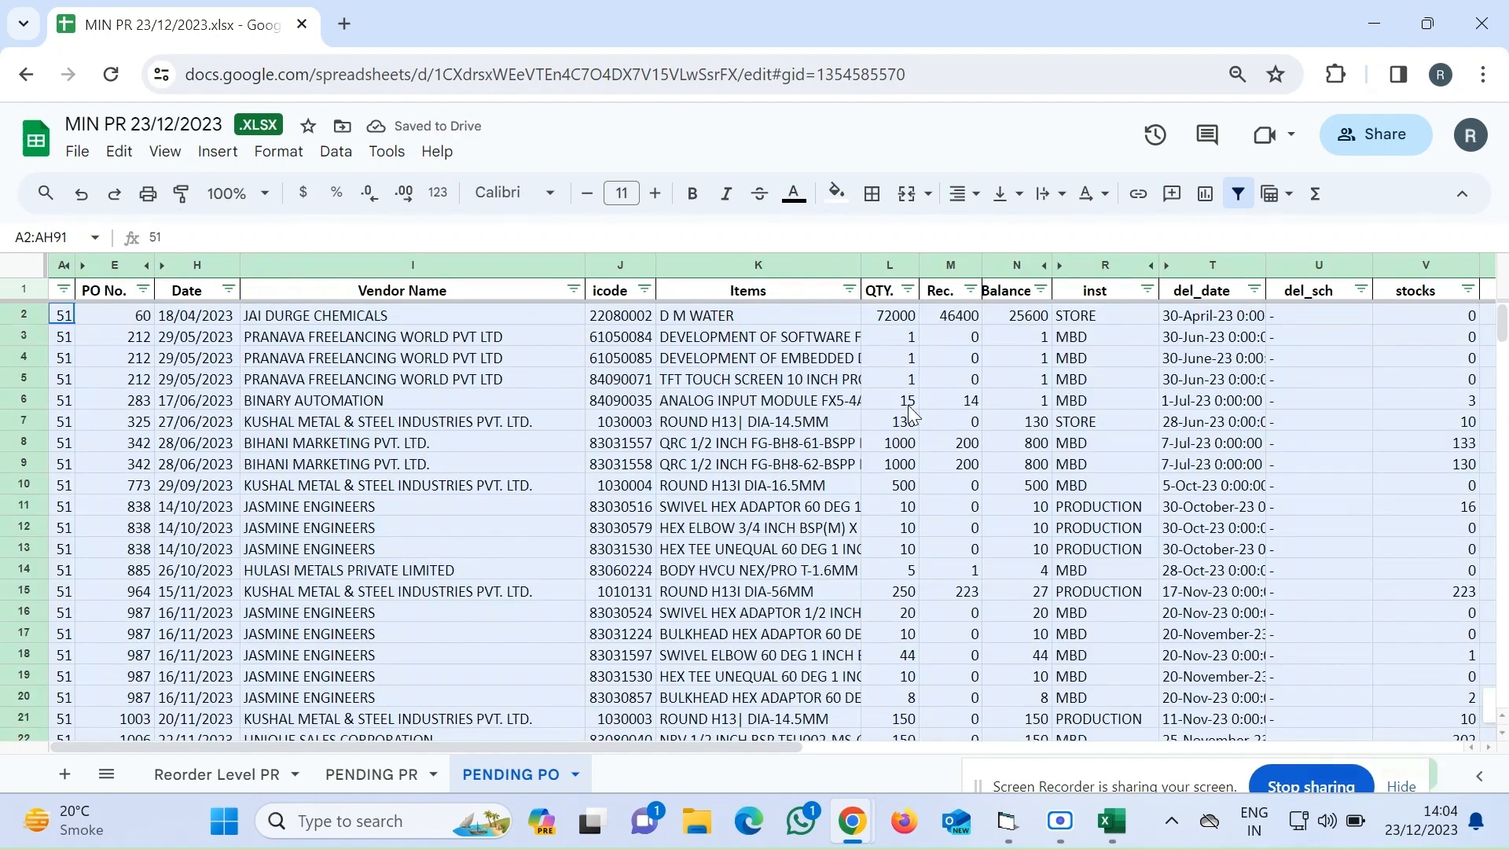
left_click(629, 320)
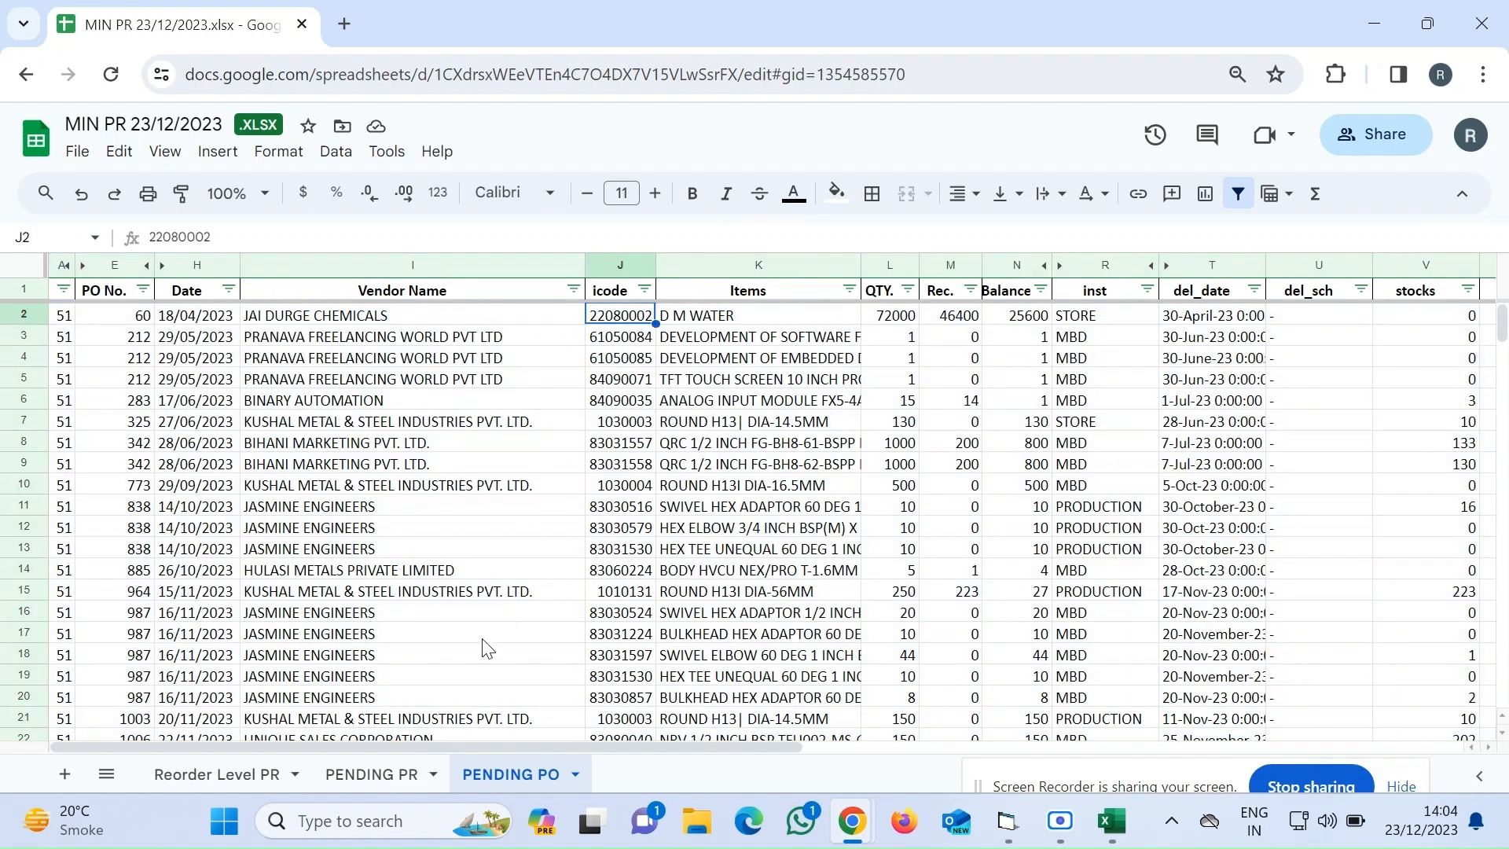
On the PENDING PR sheet, change the first Icode entry to 54010213 by removing the dash and brackets
left_click(368, 775)
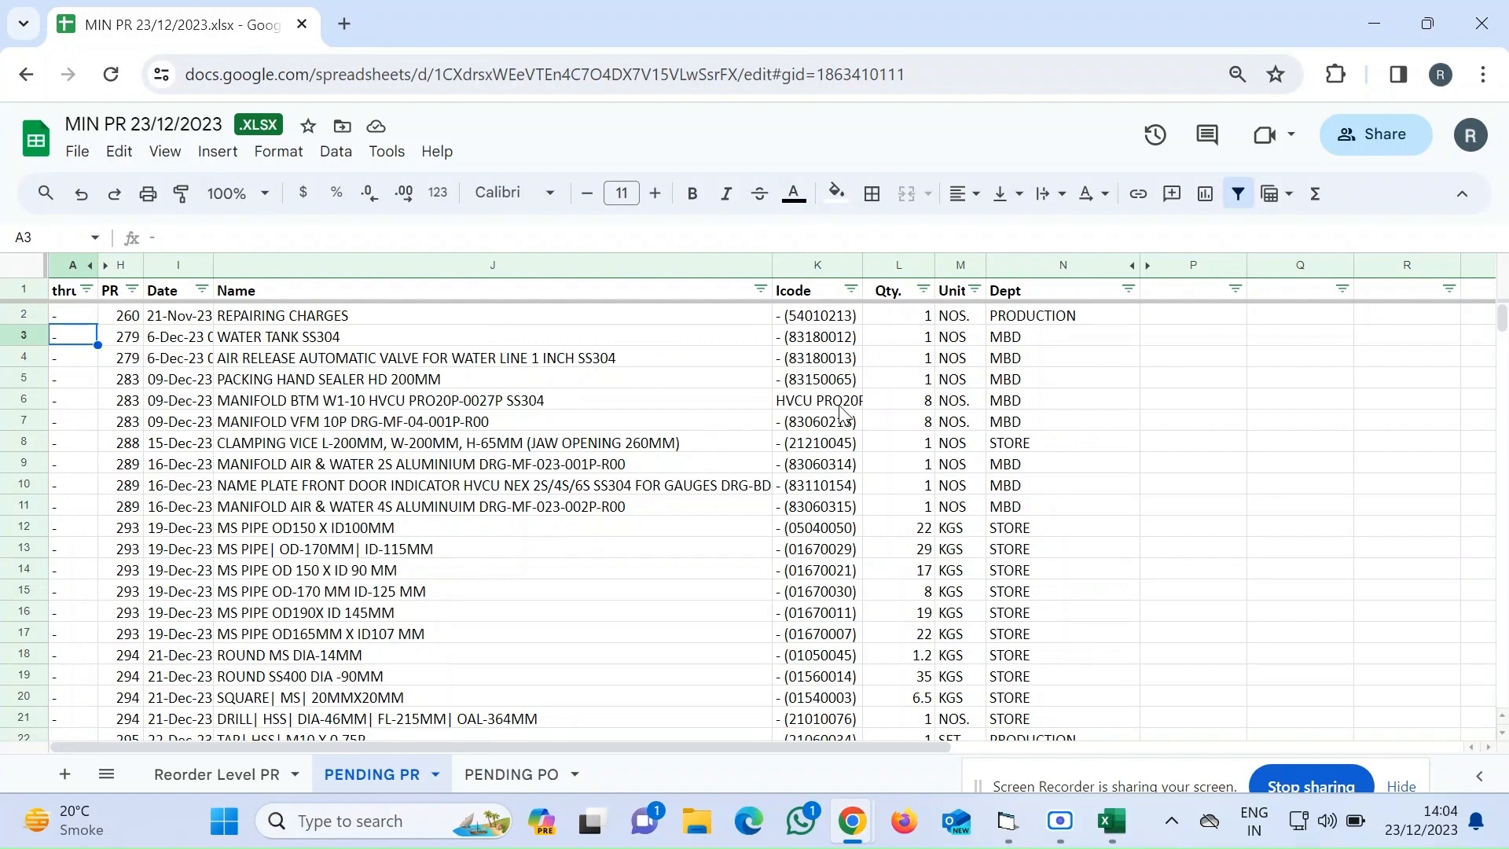
scroll(843, 414, "down", 2)
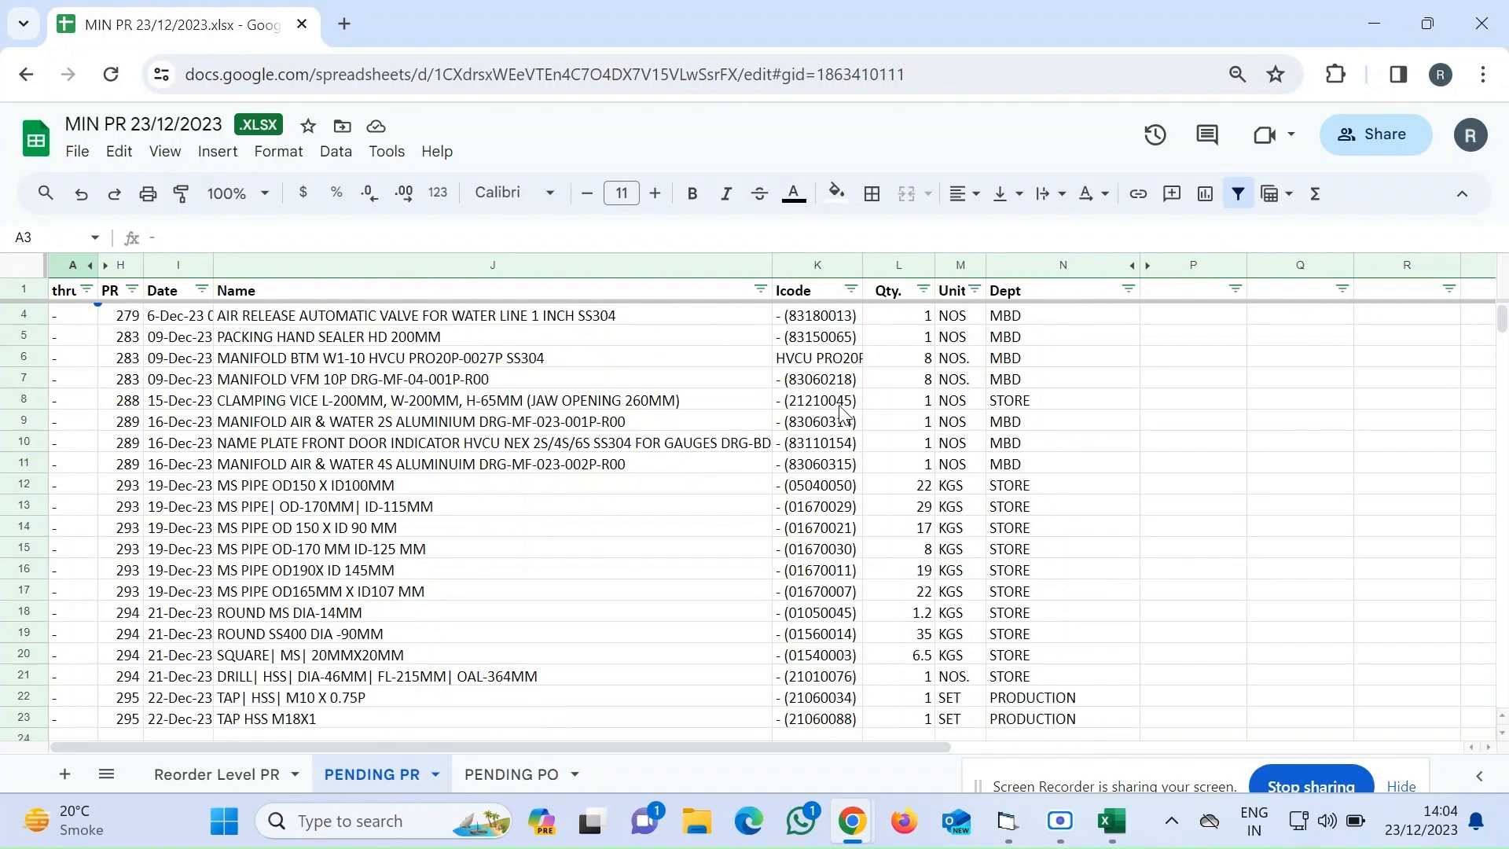
scroll(843, 414, "up", 2)
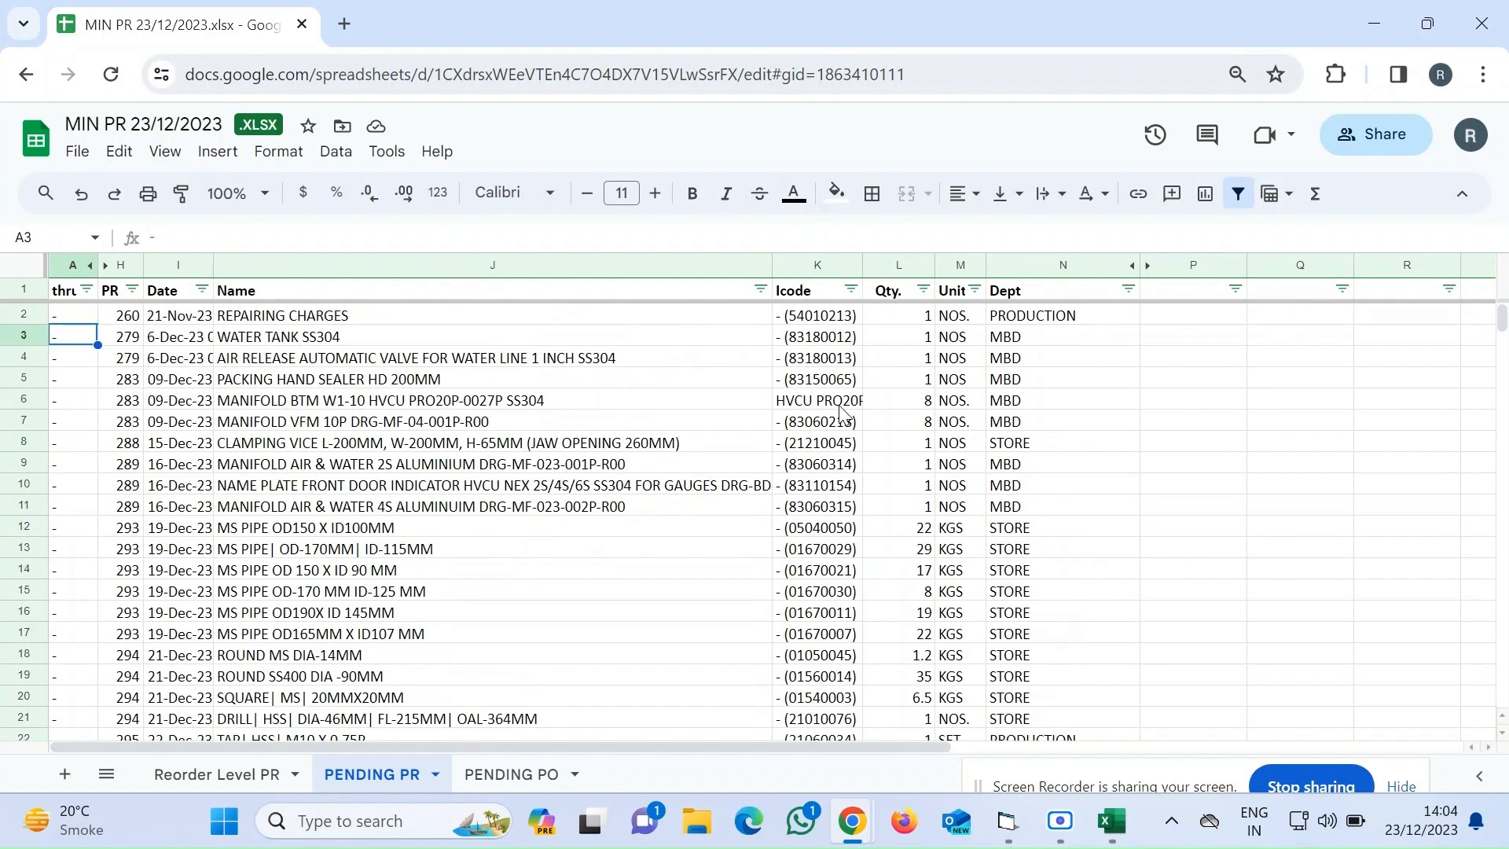
left_click(812, 324)
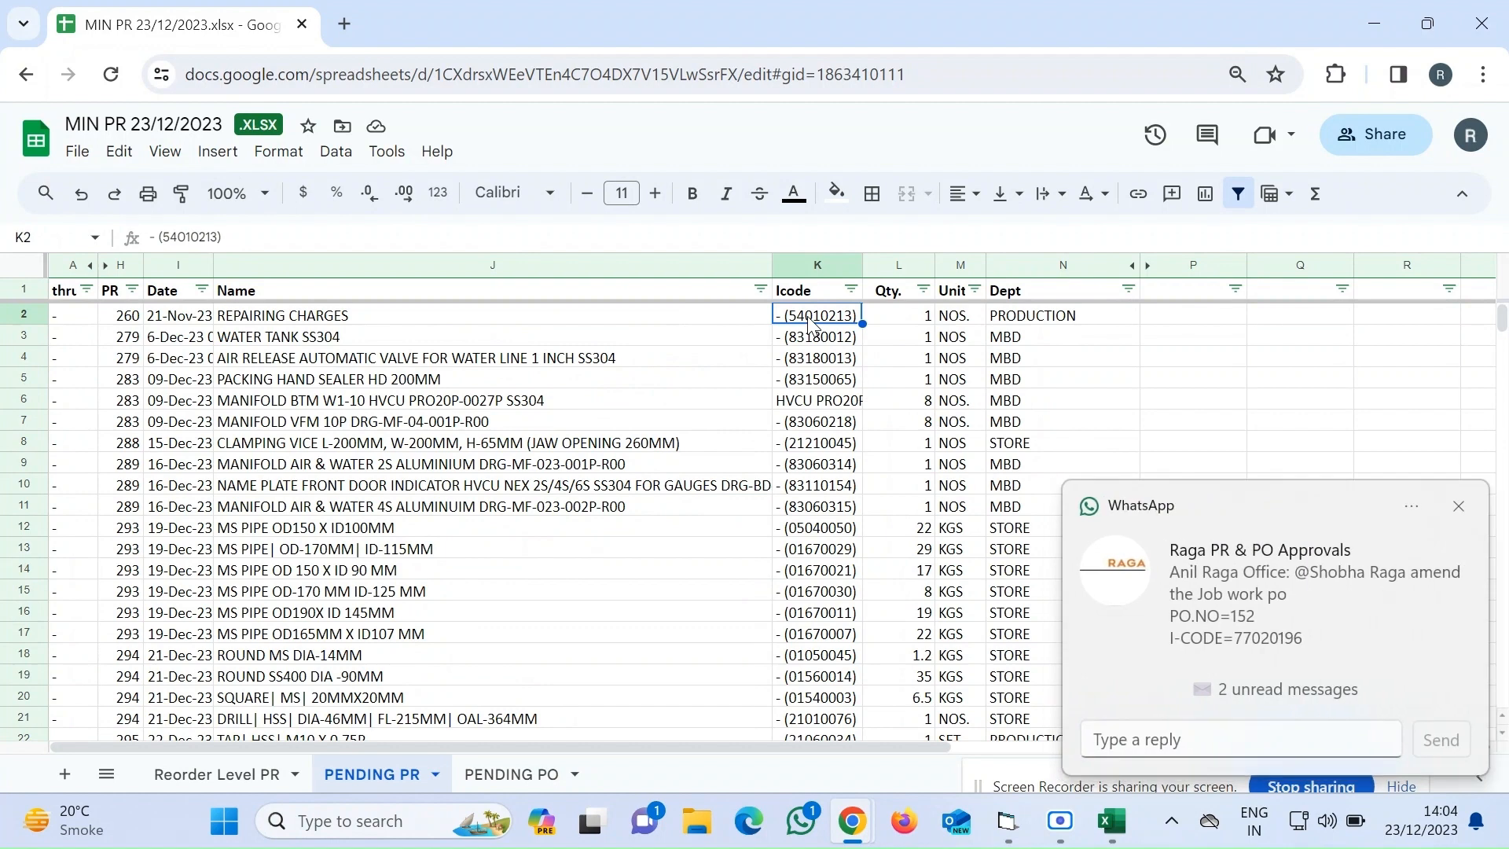
left_click(418, 235)
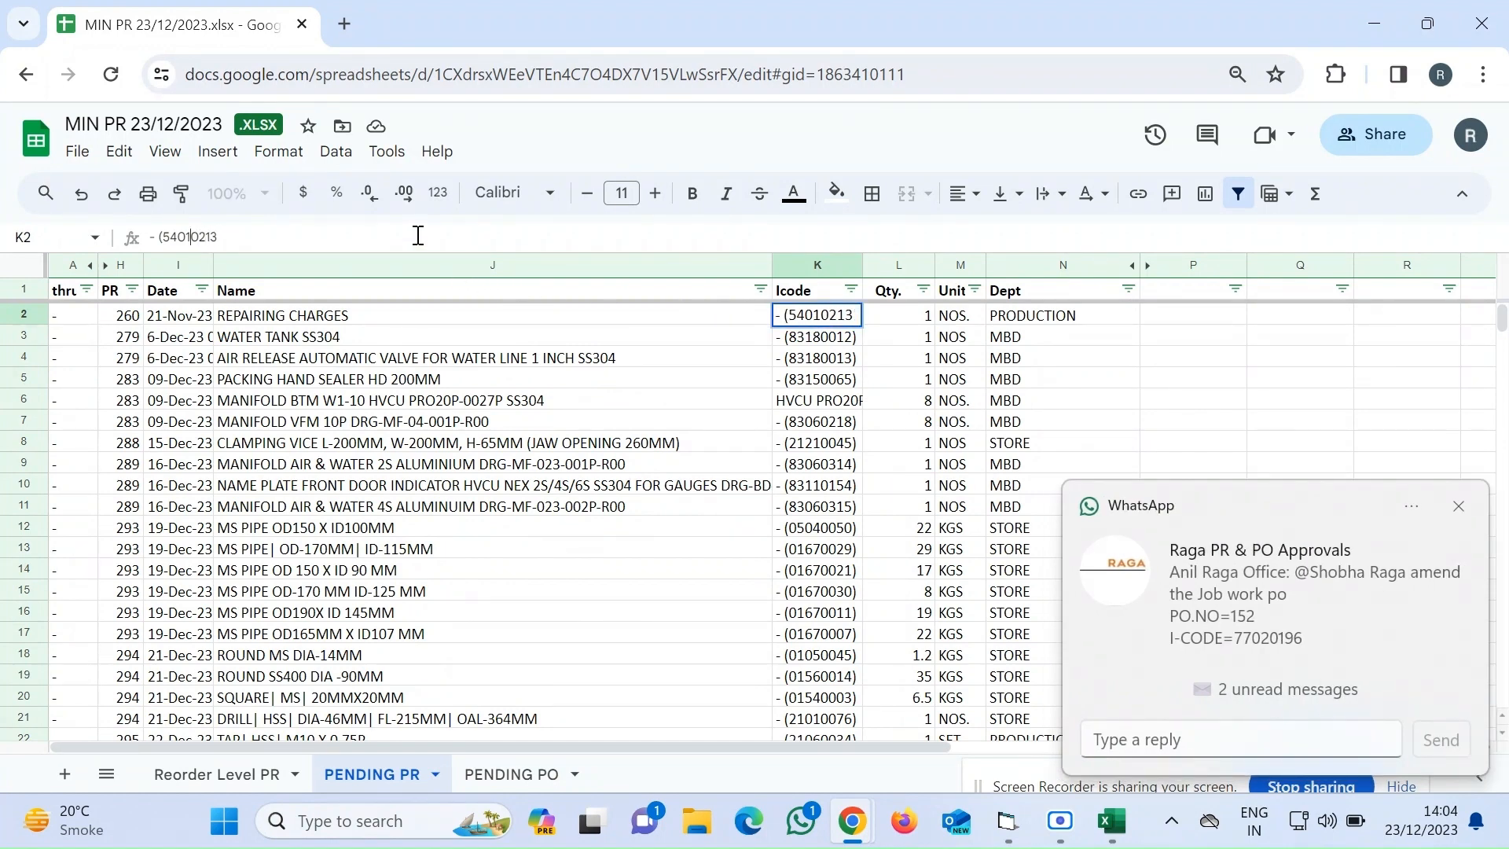
key("BackSpace")
key("BackSpace")
key("BackSpace")
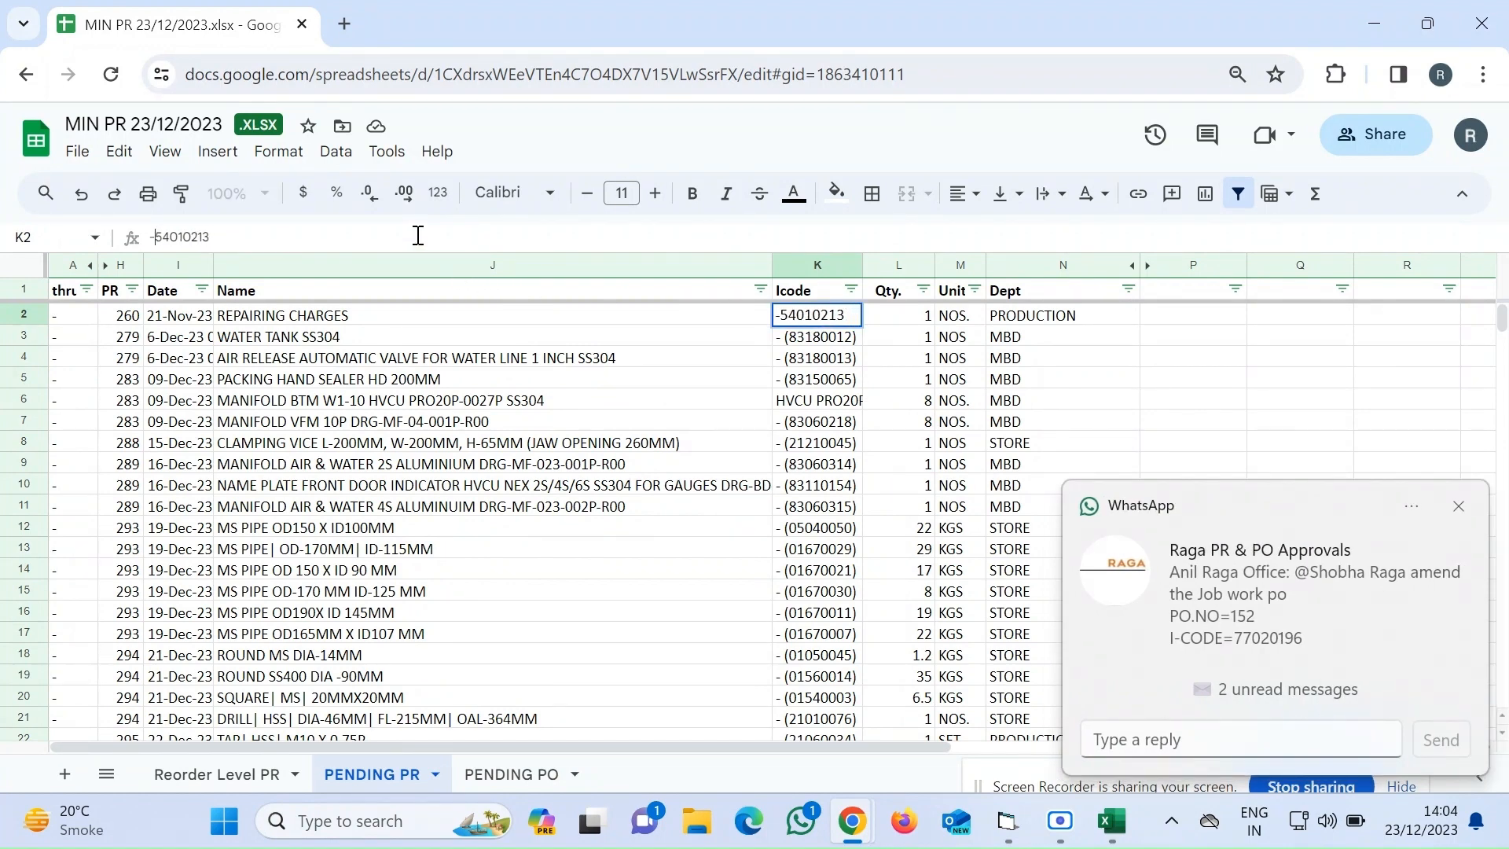
key("Return")
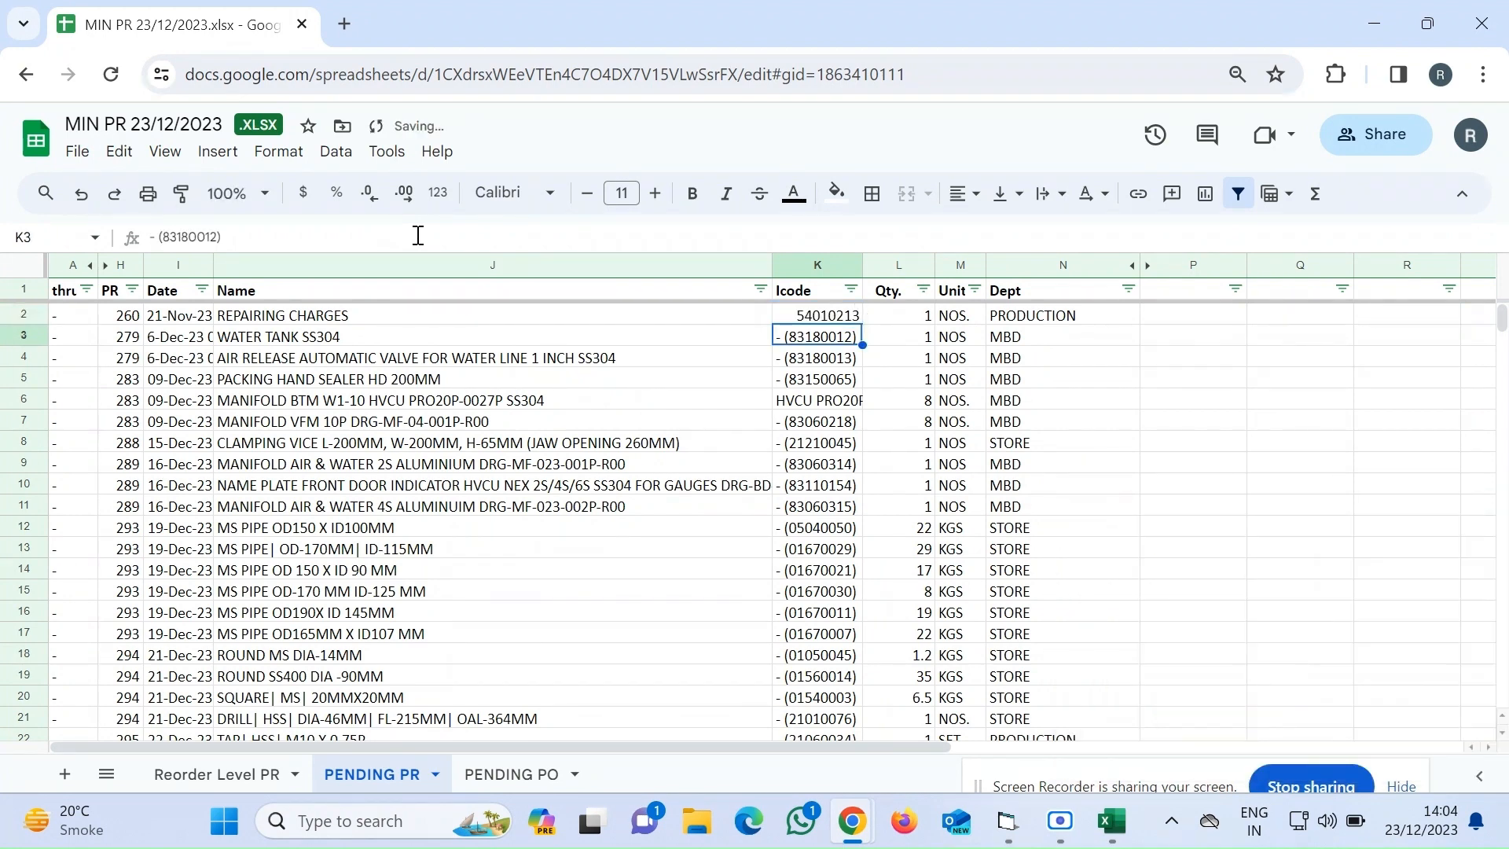
Change the second Icode entry on the PENDING PR sheet to 83180012
left_click(418, 235)
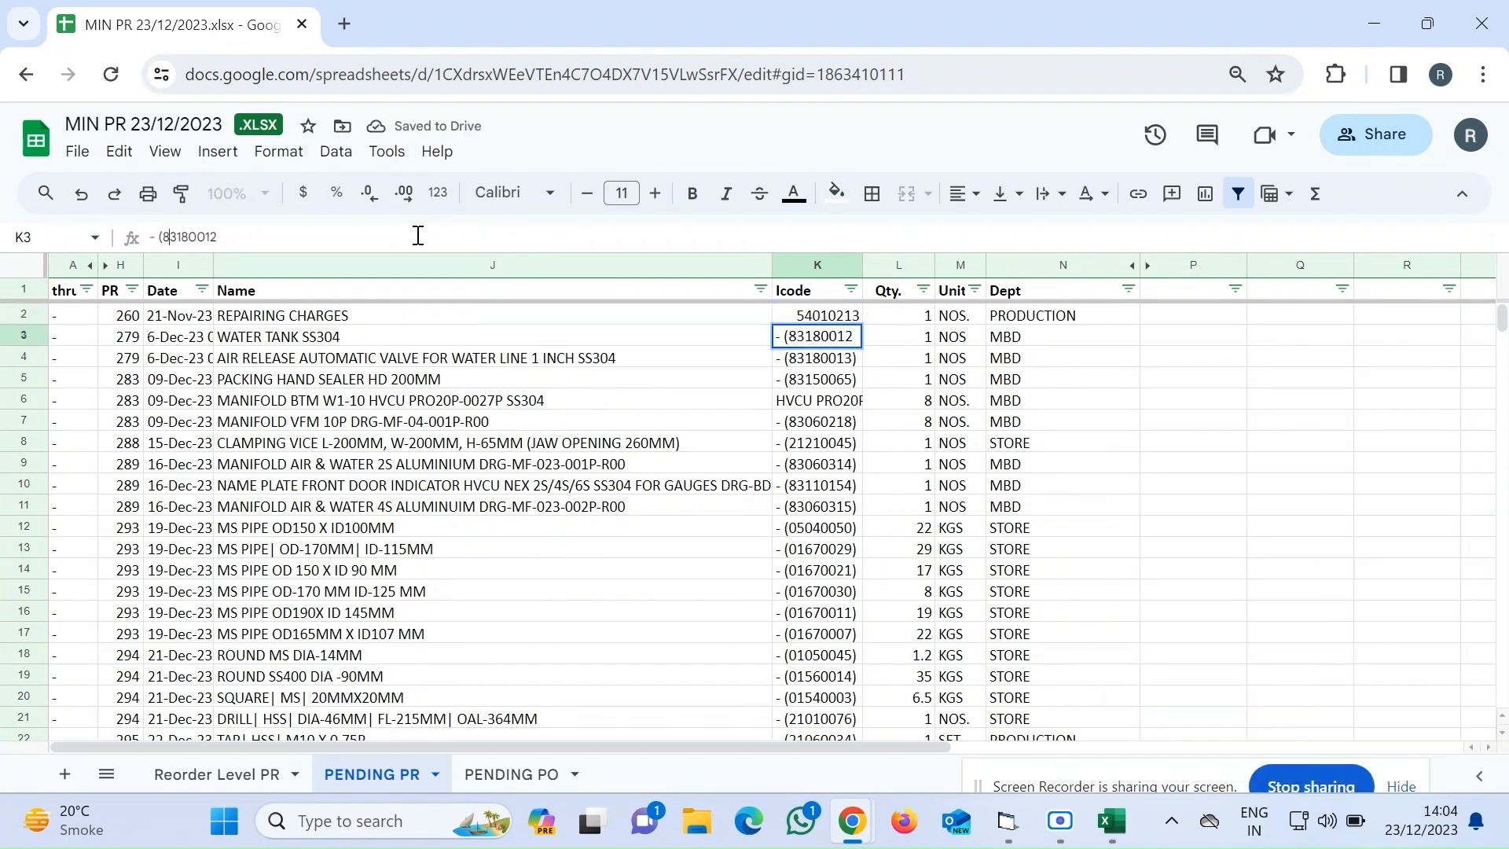
key("BackSpace")
key("BackSpace")
key("BackSpace")
key("Return")
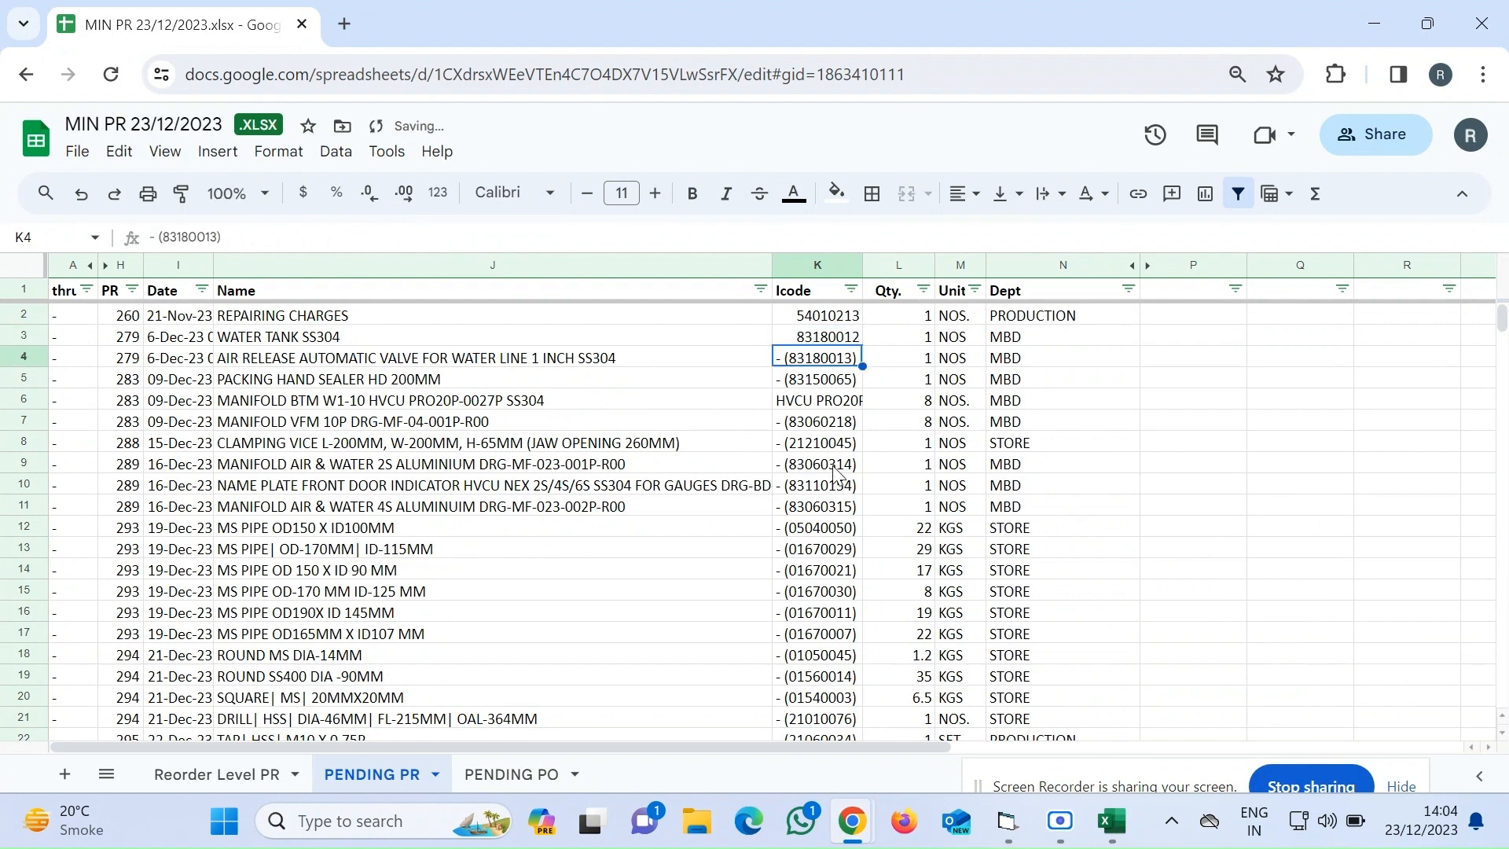
Review the remaining Icode entries down the PENDING PR sheet
key("Down")
key("Down")
key("Down")
key("Down")
key("Down")
key("Down")
key("Down")
key("Down")
key("Down")
key("Down")
key("Down")
key("Down")
key("Down")
key("Down")
key("Down")
key("Down")
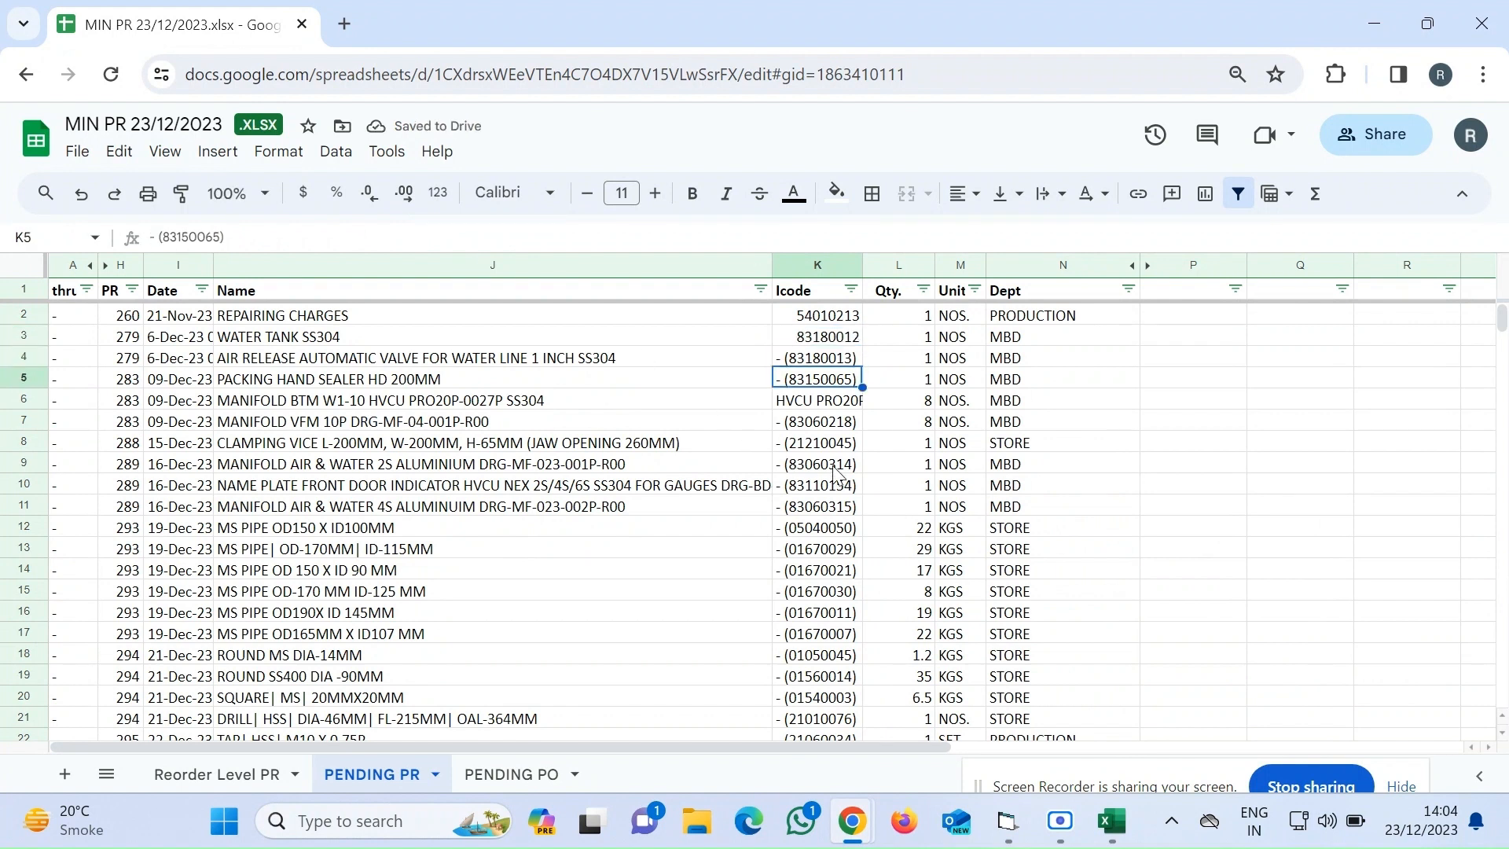
key("Down")
key("Down")
key("Down")
key("Down")
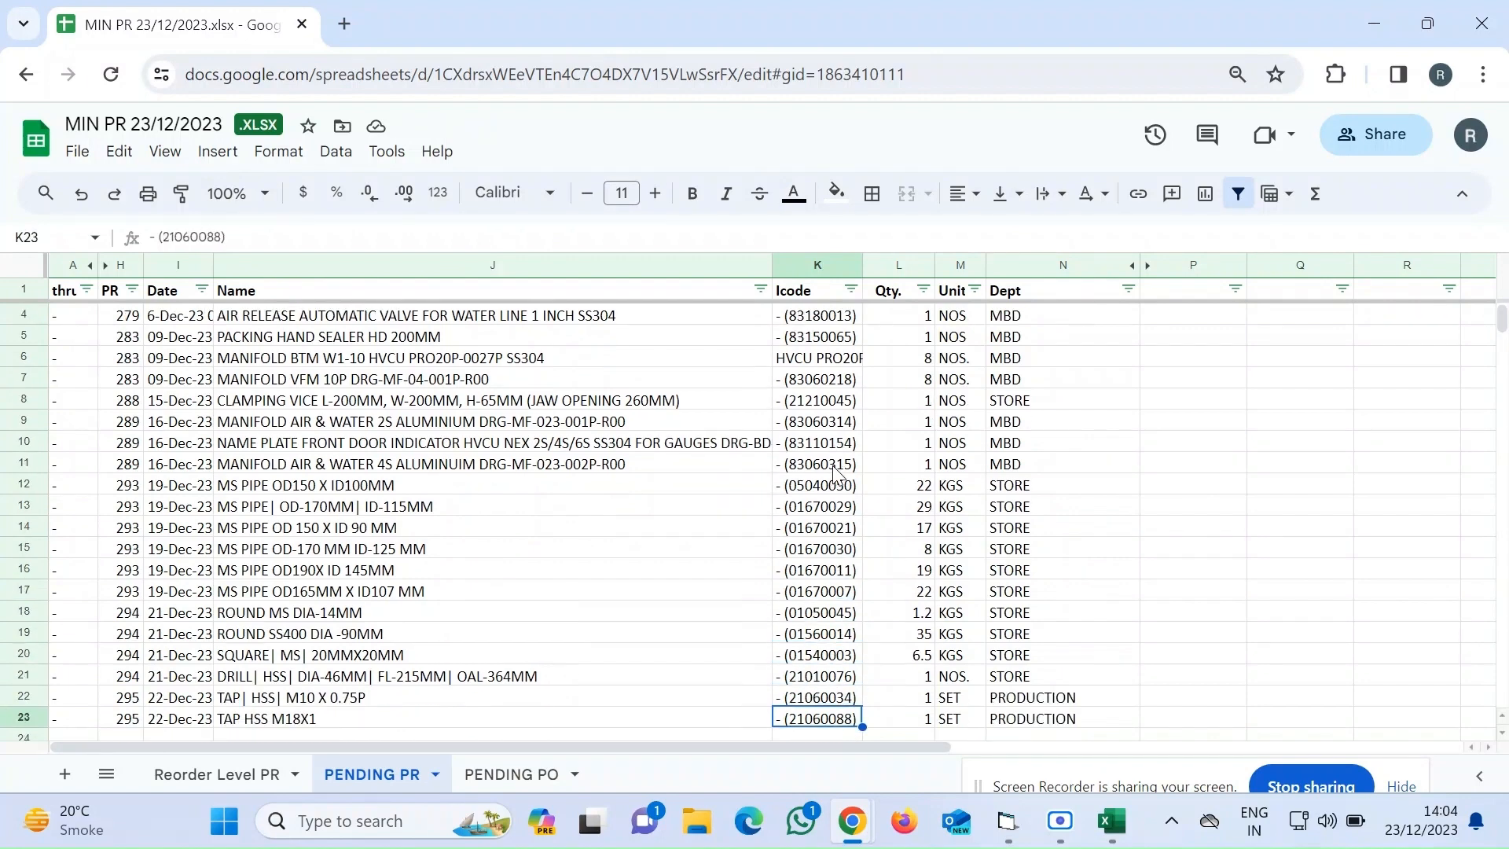
key("Up")
key("Up")
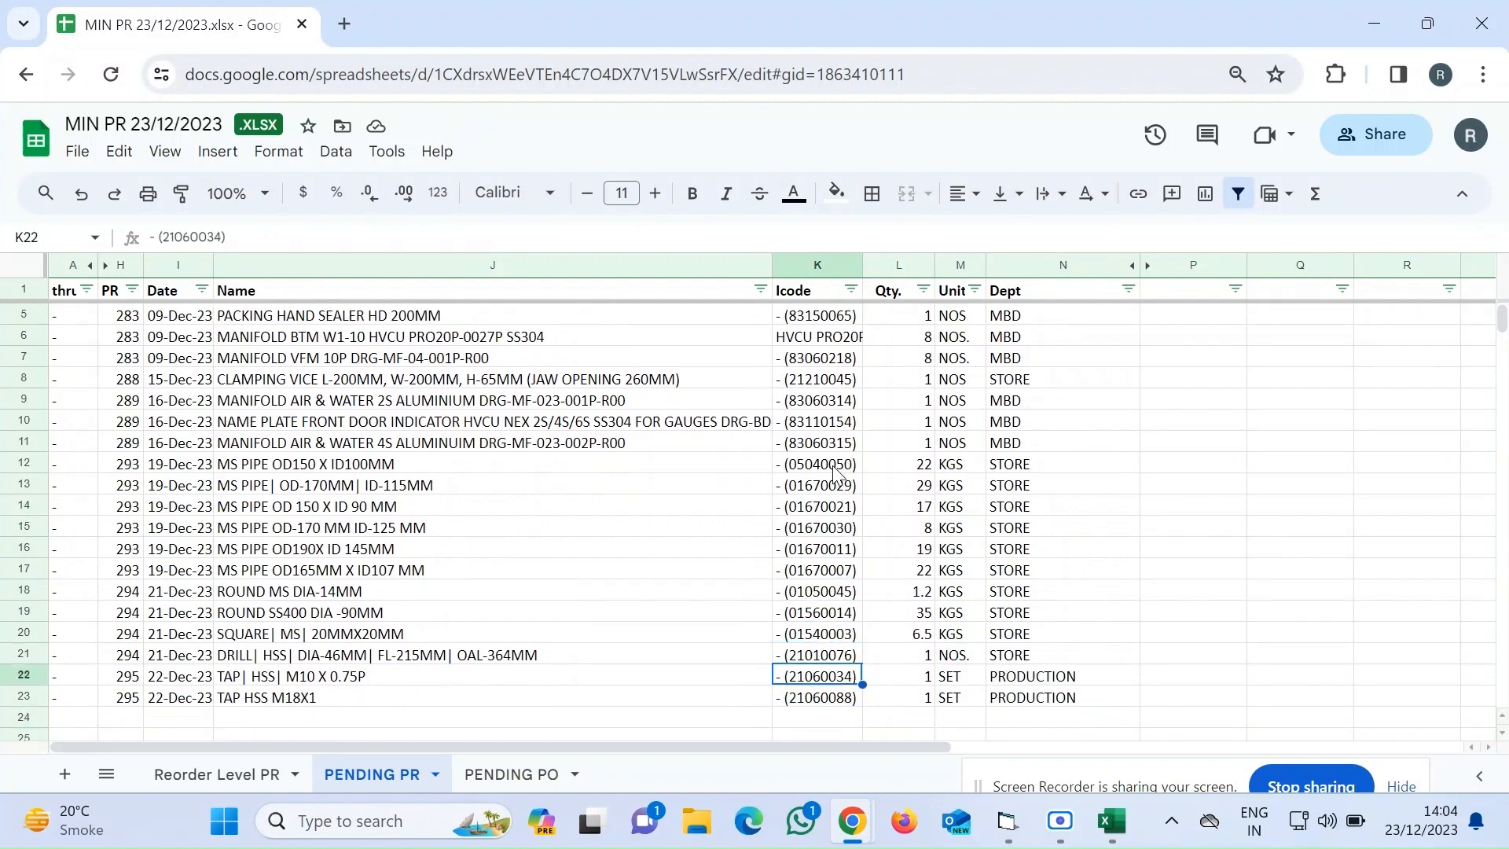
key("Up")
key("Up")
key("Up")
key("Up")
key("Up")
key("Up")
key("Up")
key("Up")
key("Up")
key("Up")
key("Up")
key("Up")
key("Up")
key("Up")
key("Up")
key("Up")
key("Up")
key("Up")
key("Up")
key("Up")
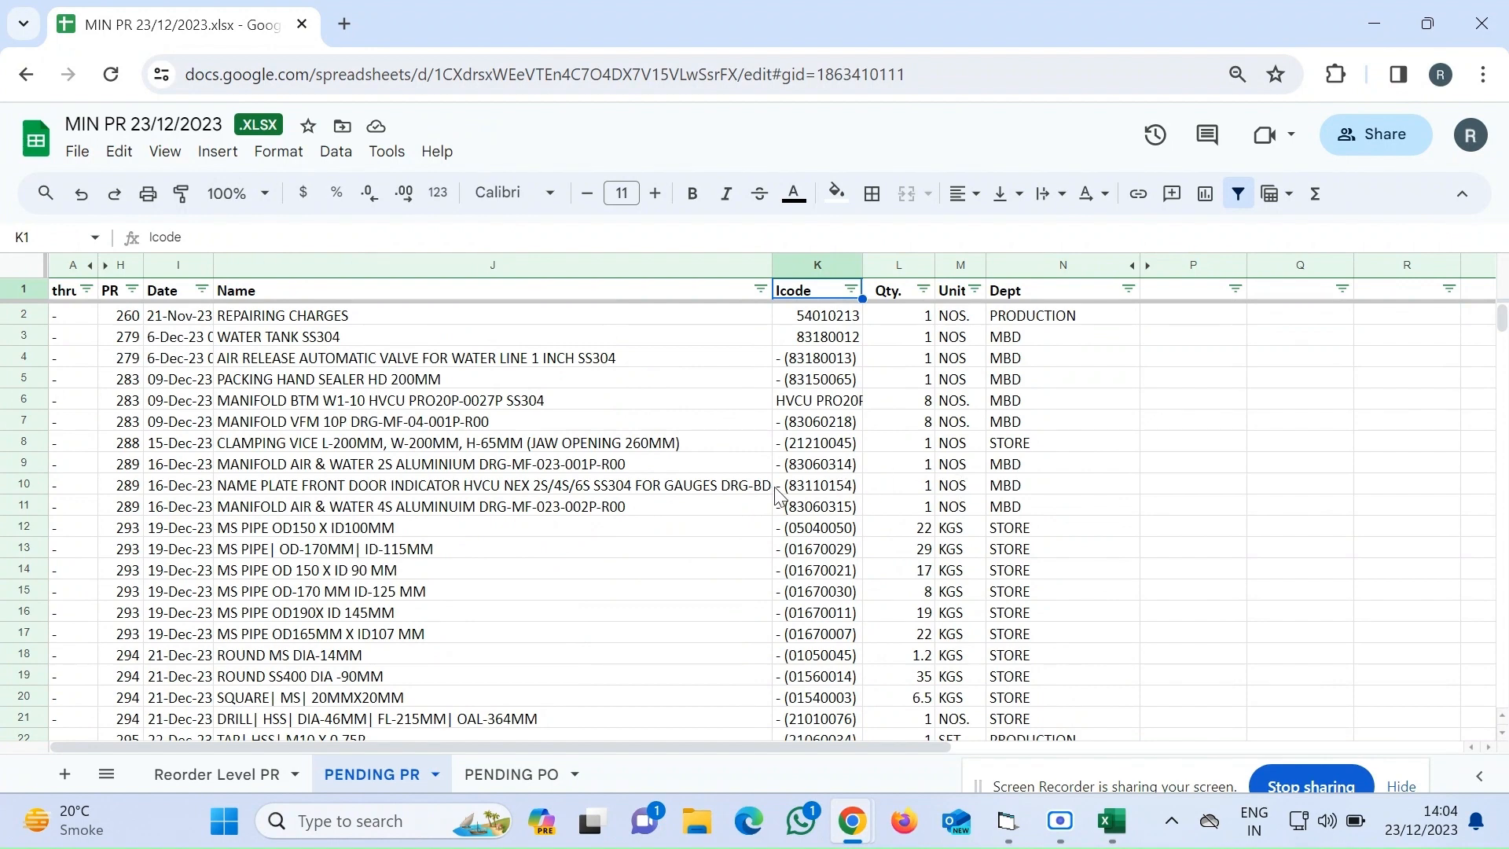
Sort the PENDING PO sheet by the icode column from A to Z
left_click(511, 777)
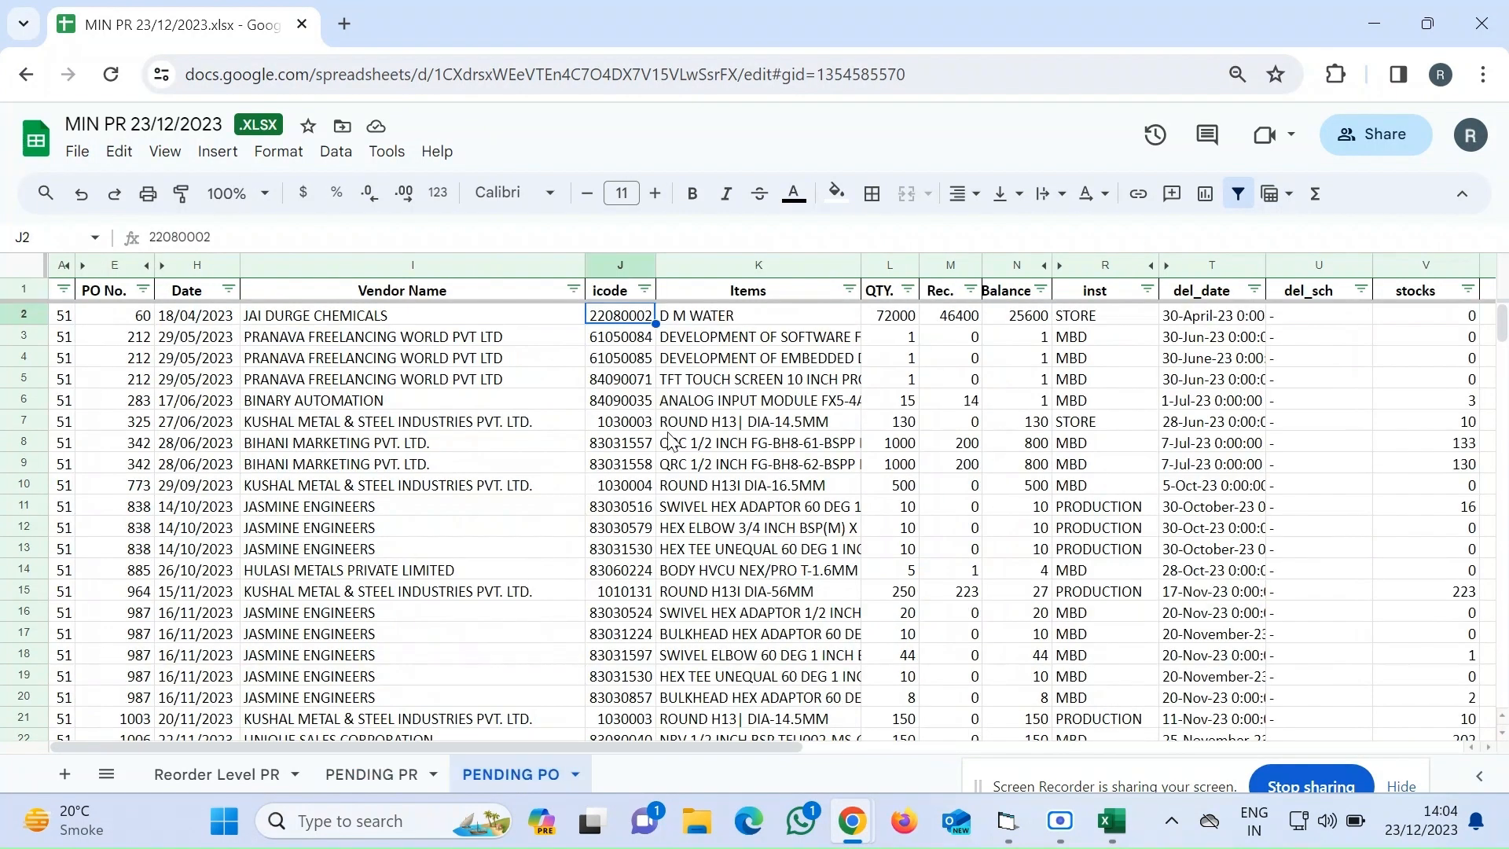
left_click(644, 292)
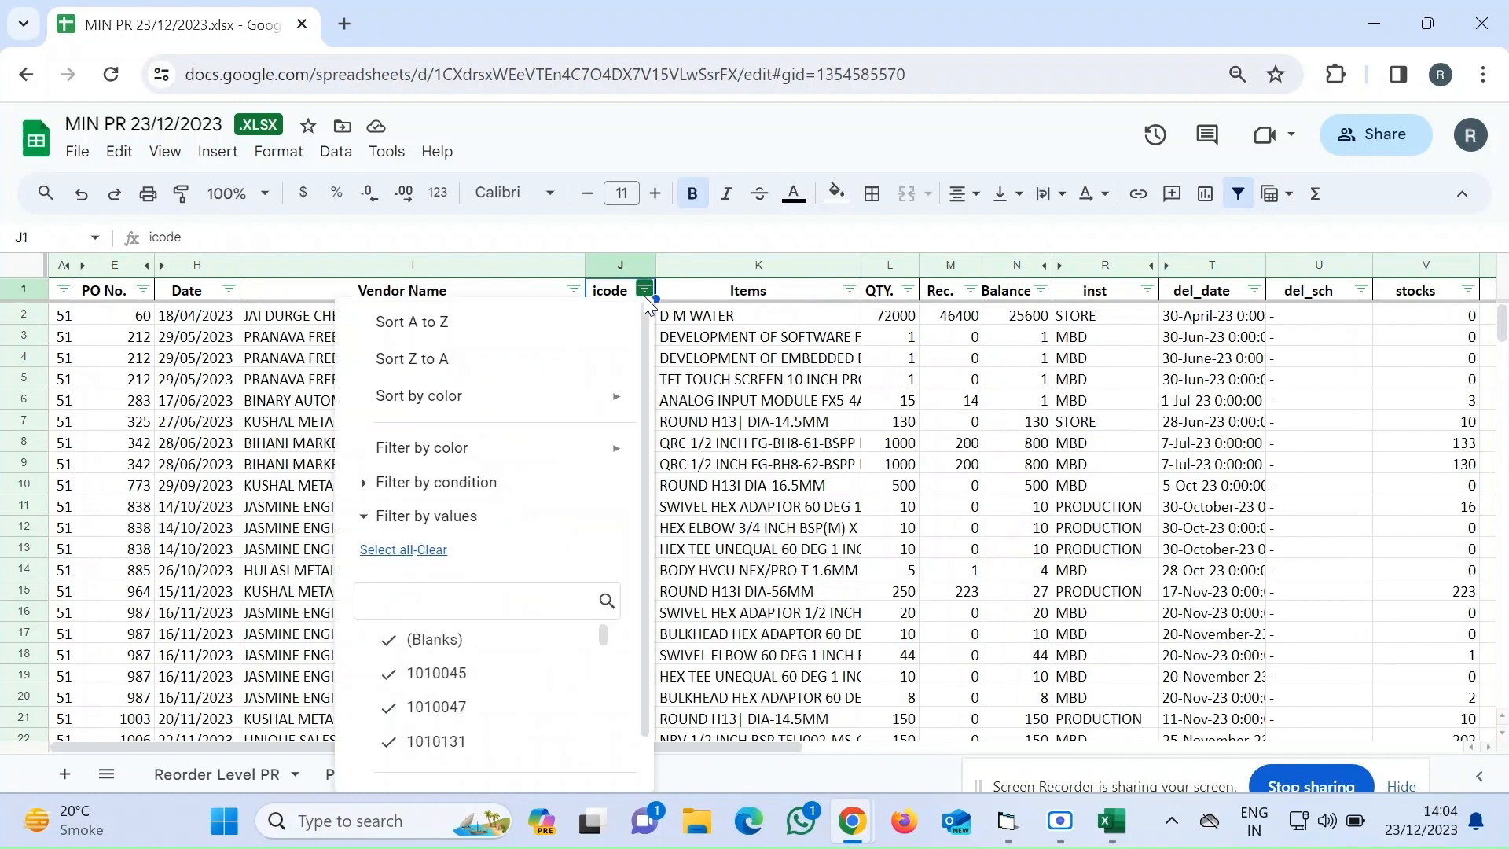
left_click(454, 333)
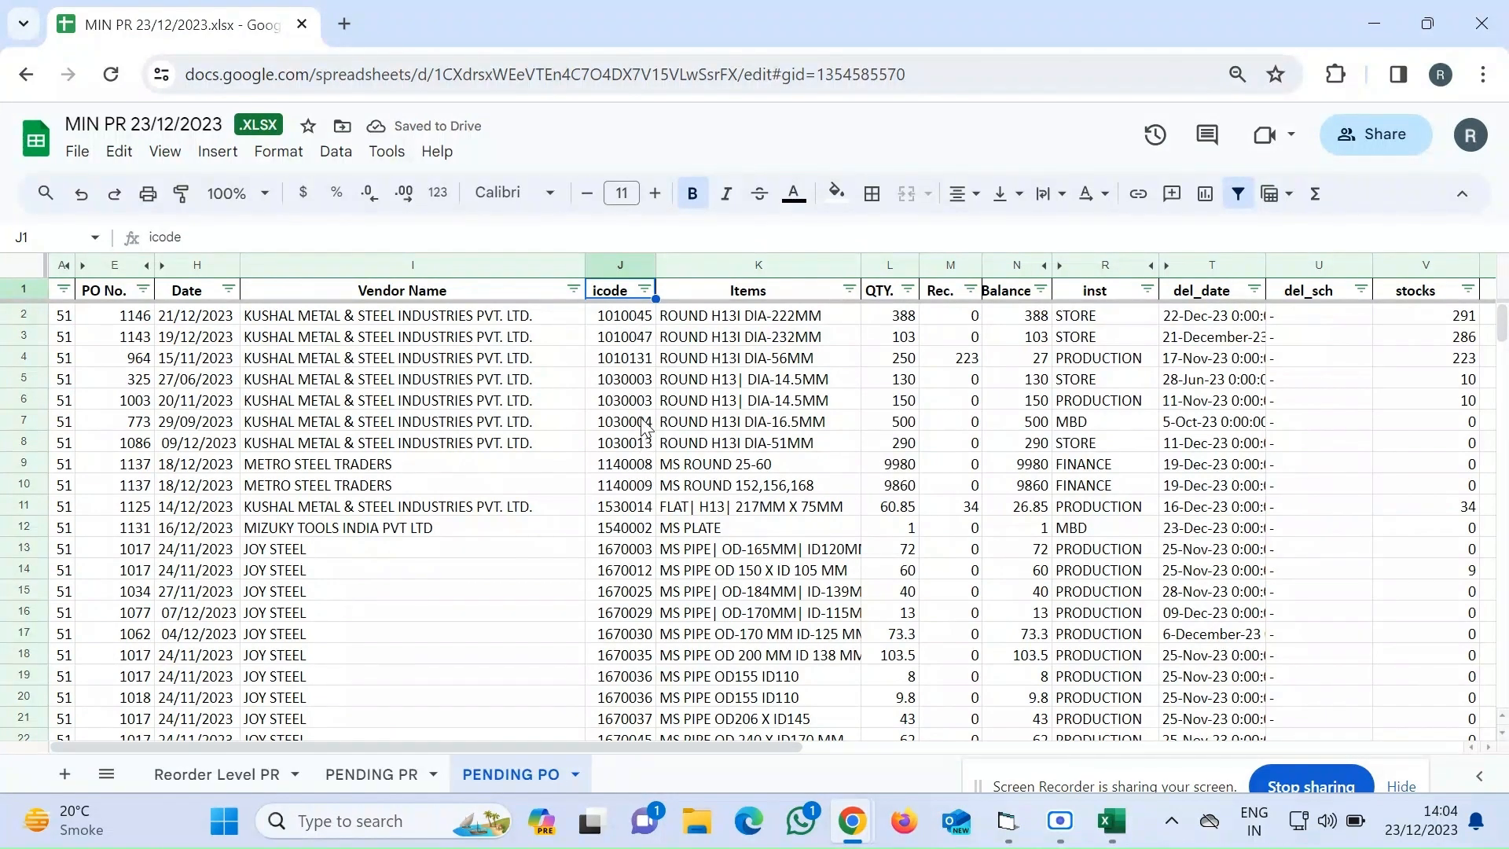
Compare the 1030003 PO quantities with the order value for that item on the Reorder Level PR sheet
left_click(628, 380)
left_click(635, 405, "shift")
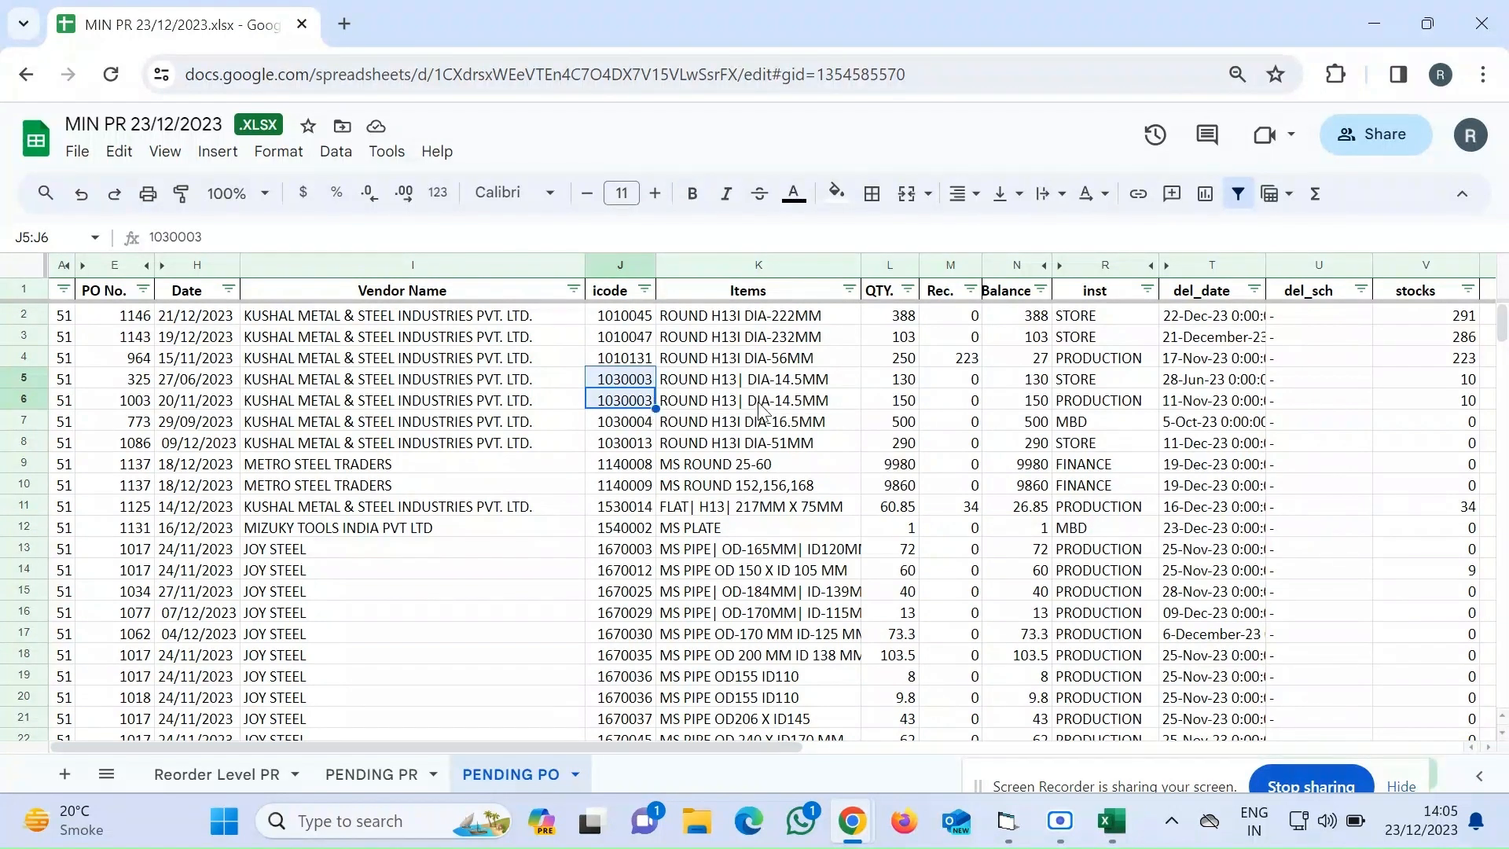
left_click(910, 385)
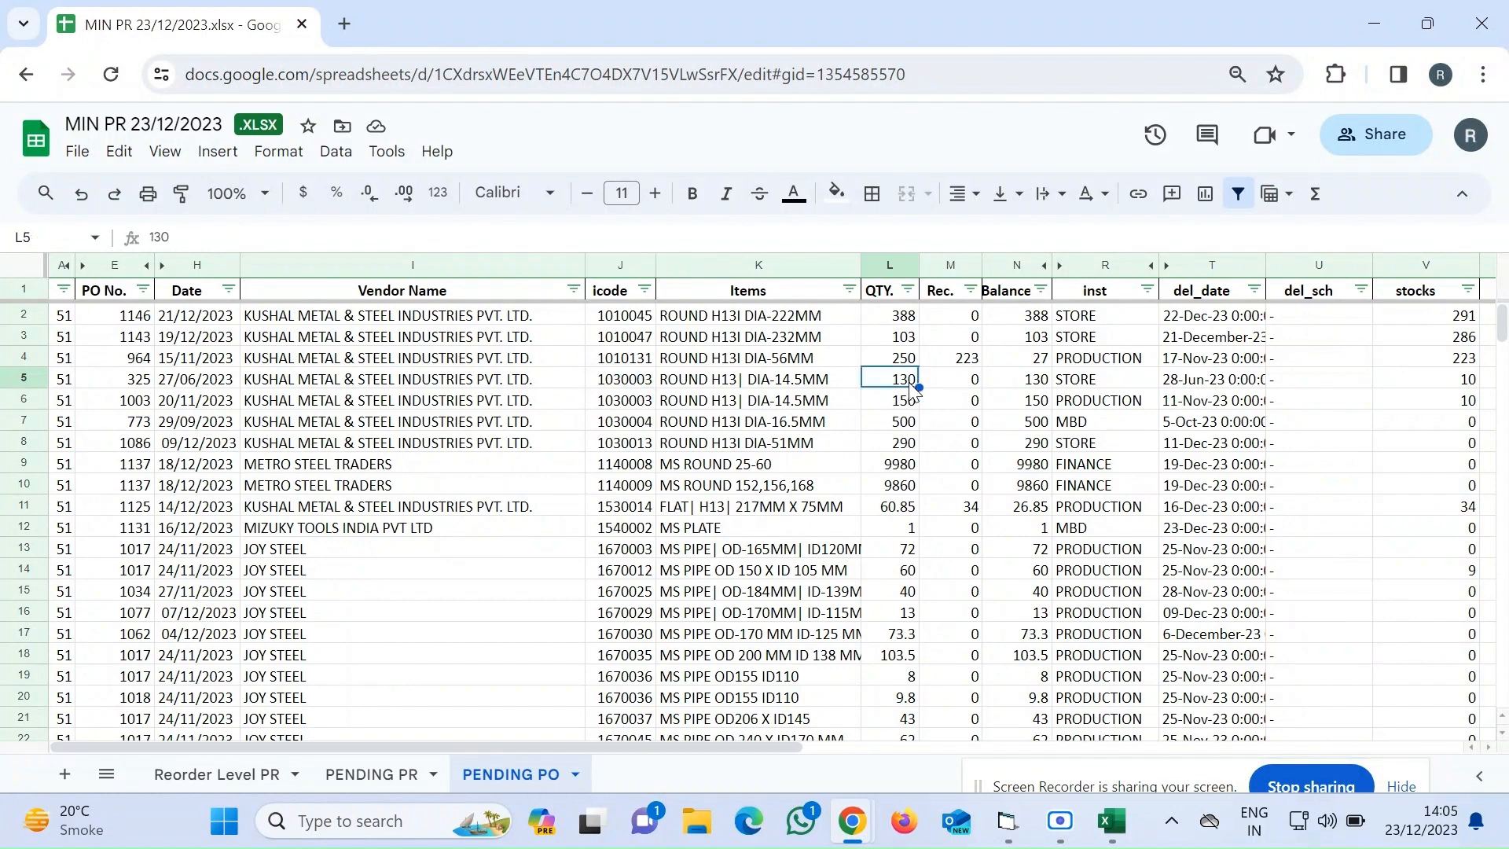
left_click(250, 775)
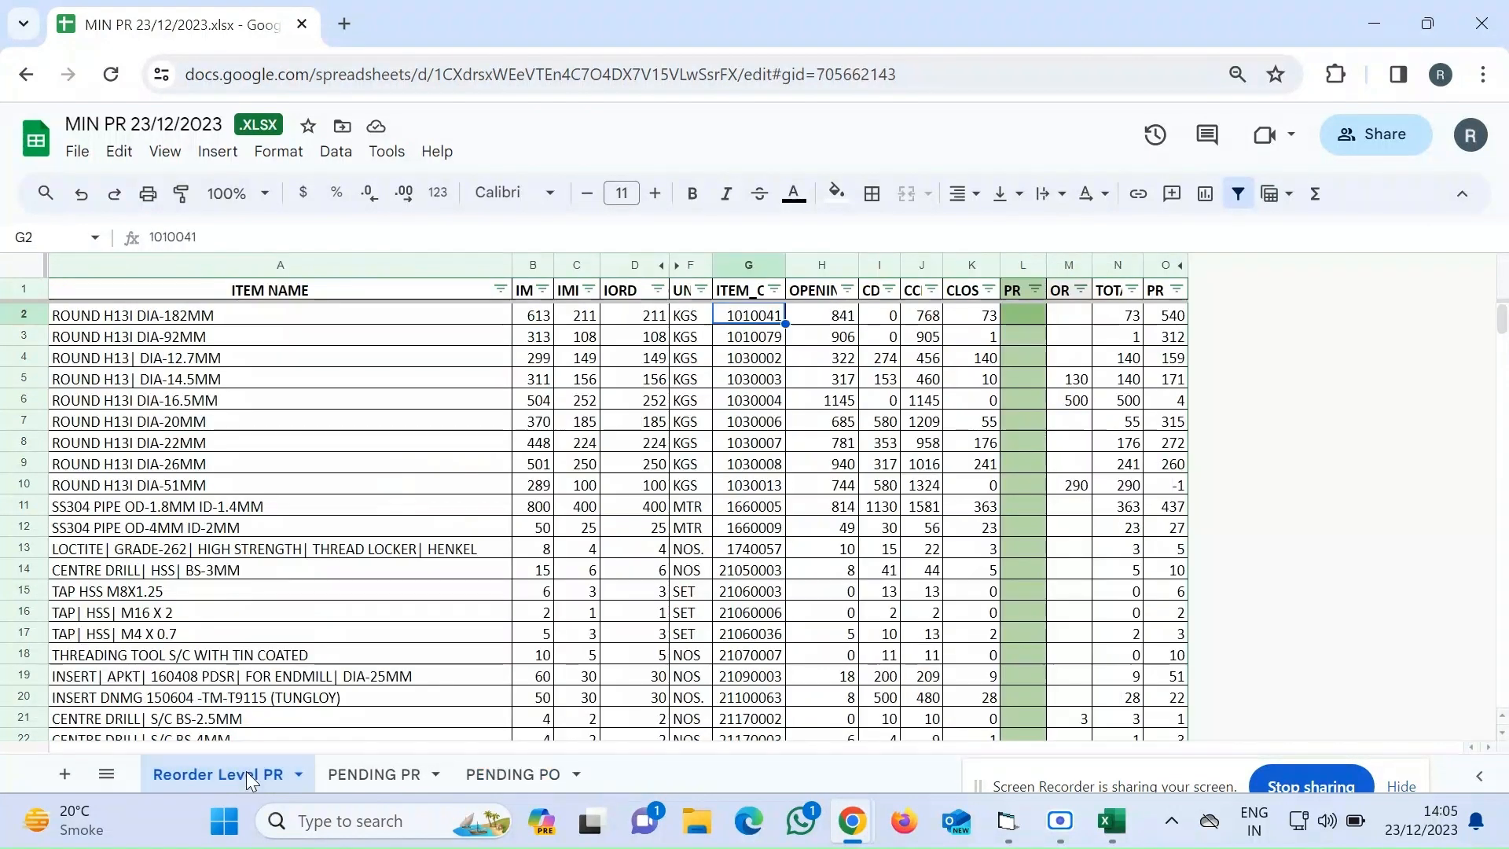
left_click(1079, 385)
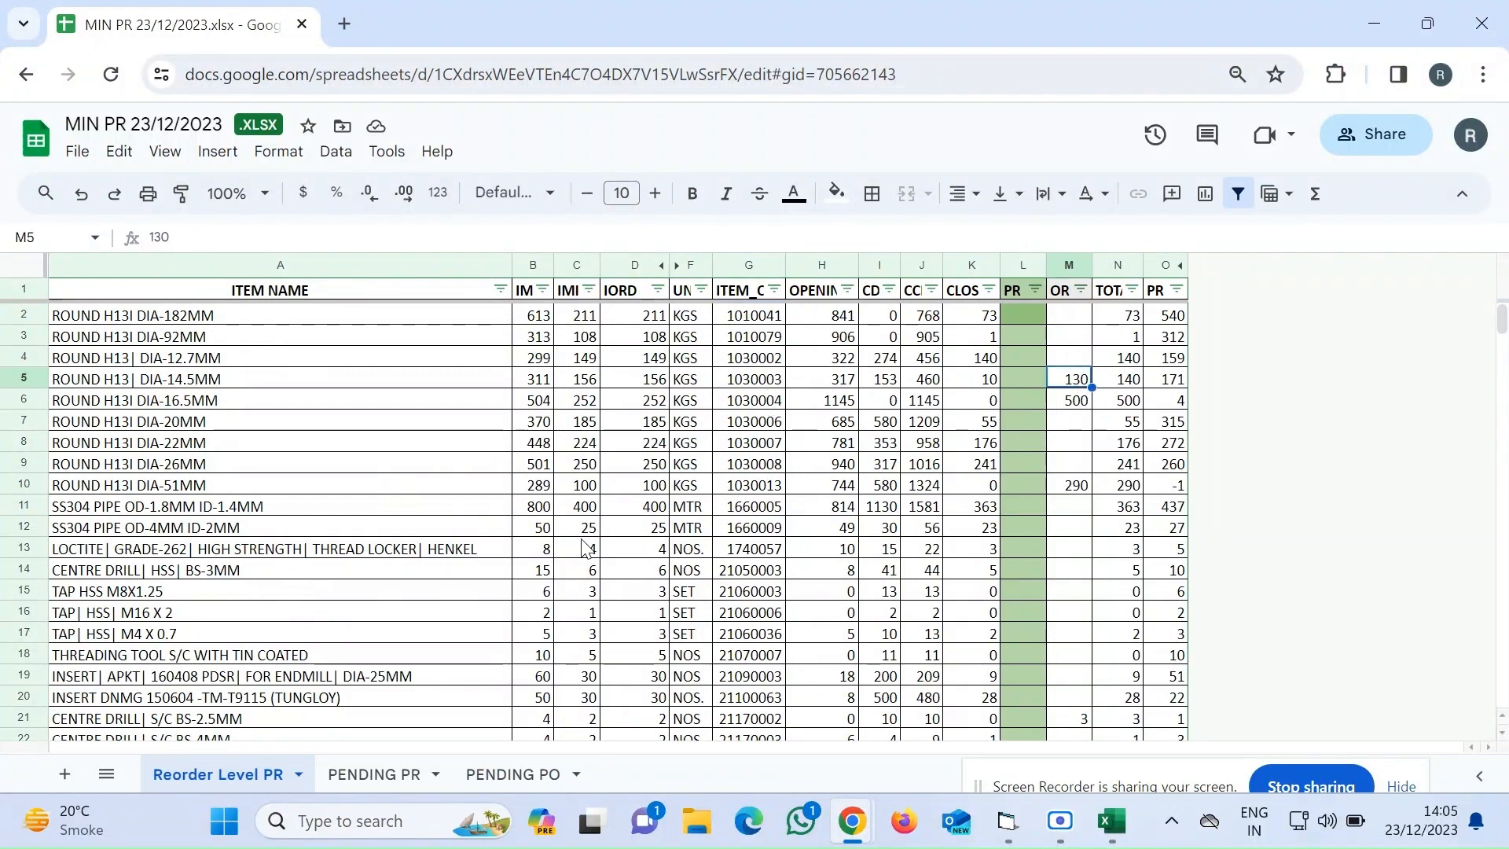
left_click(481, 777)
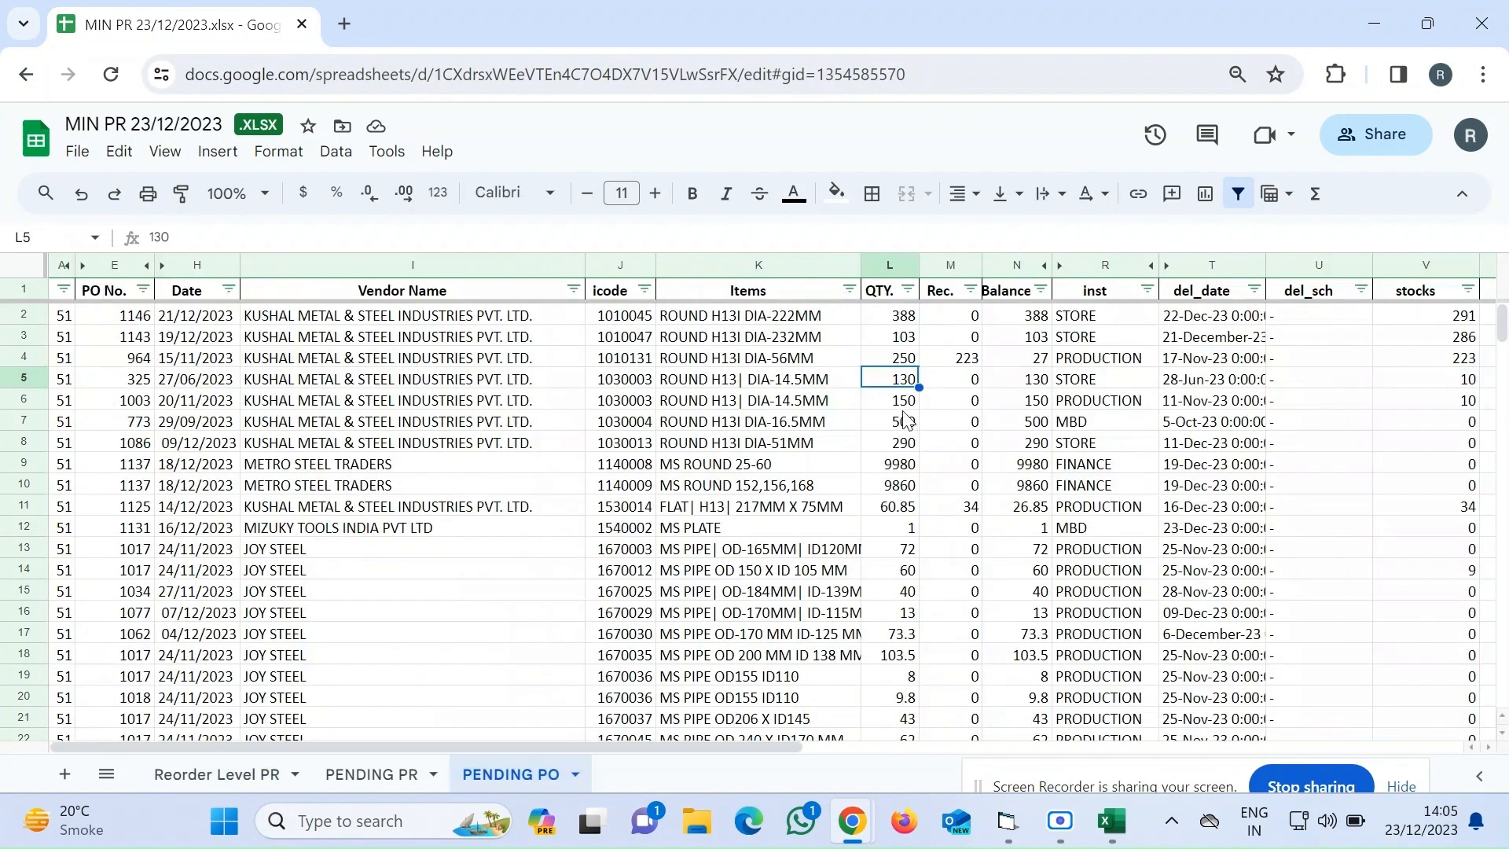
Set the Balance of the first 1030003 row on PENDING PO to 280, checking it against the Reorder Level PR sheet
left_click_drag(898, 384, 899, 399)
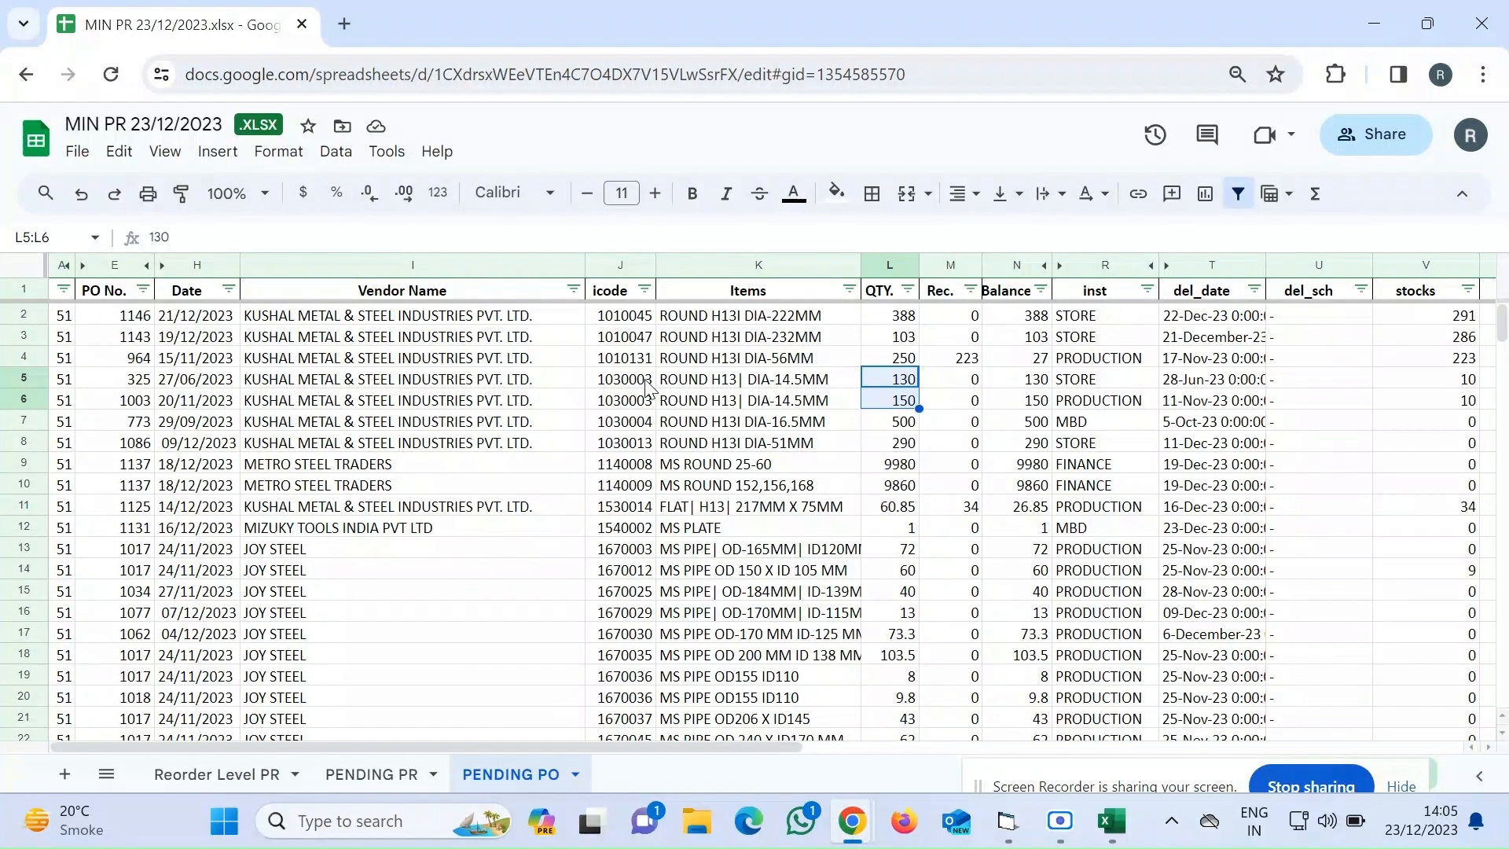
left_click_drag(646, 385, 638, 423)
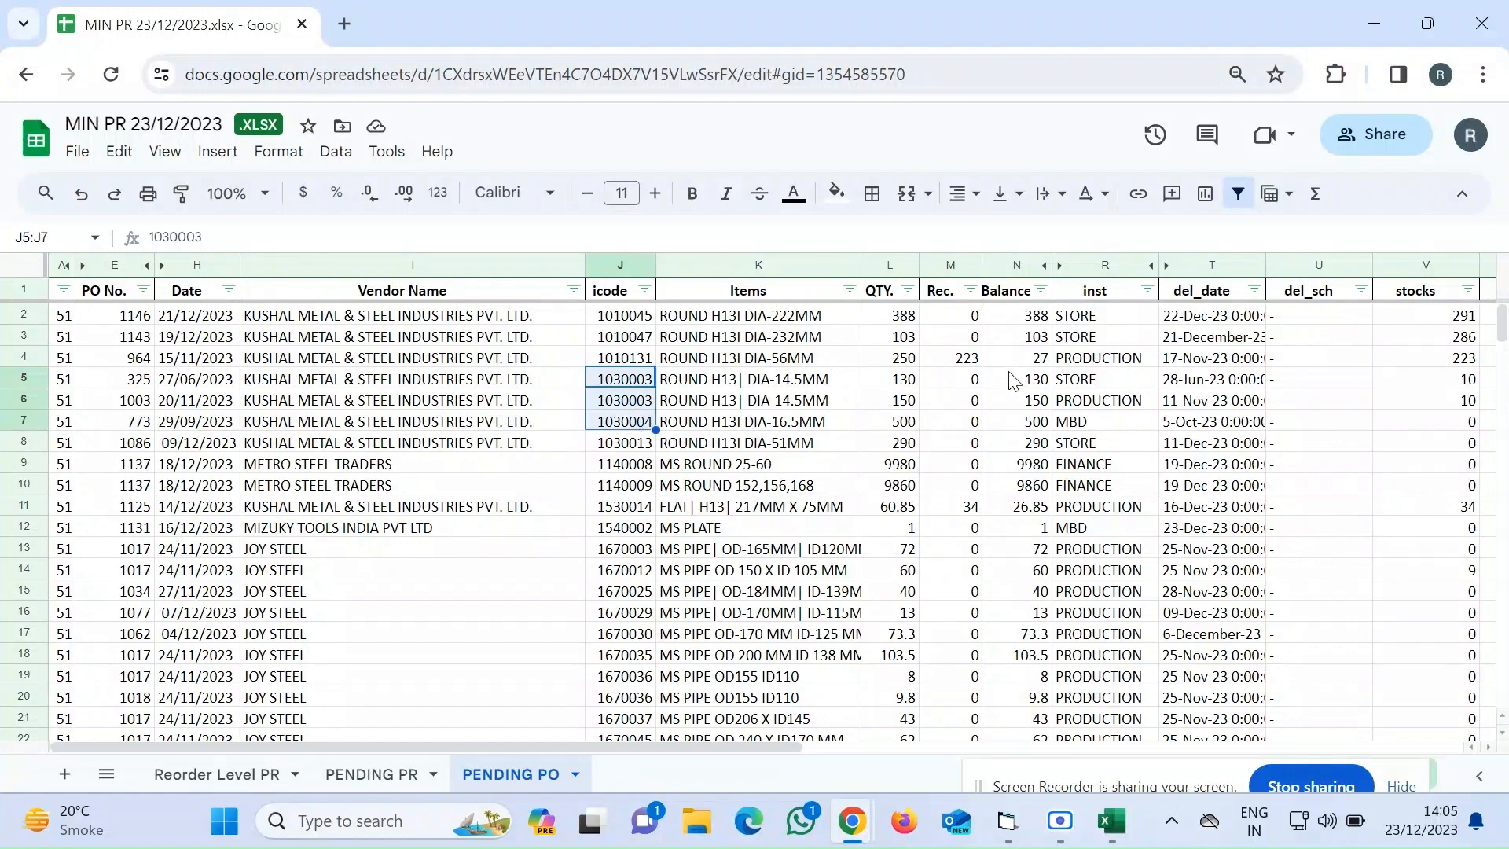
left_click_drag(1015, 385, 1017, 397)
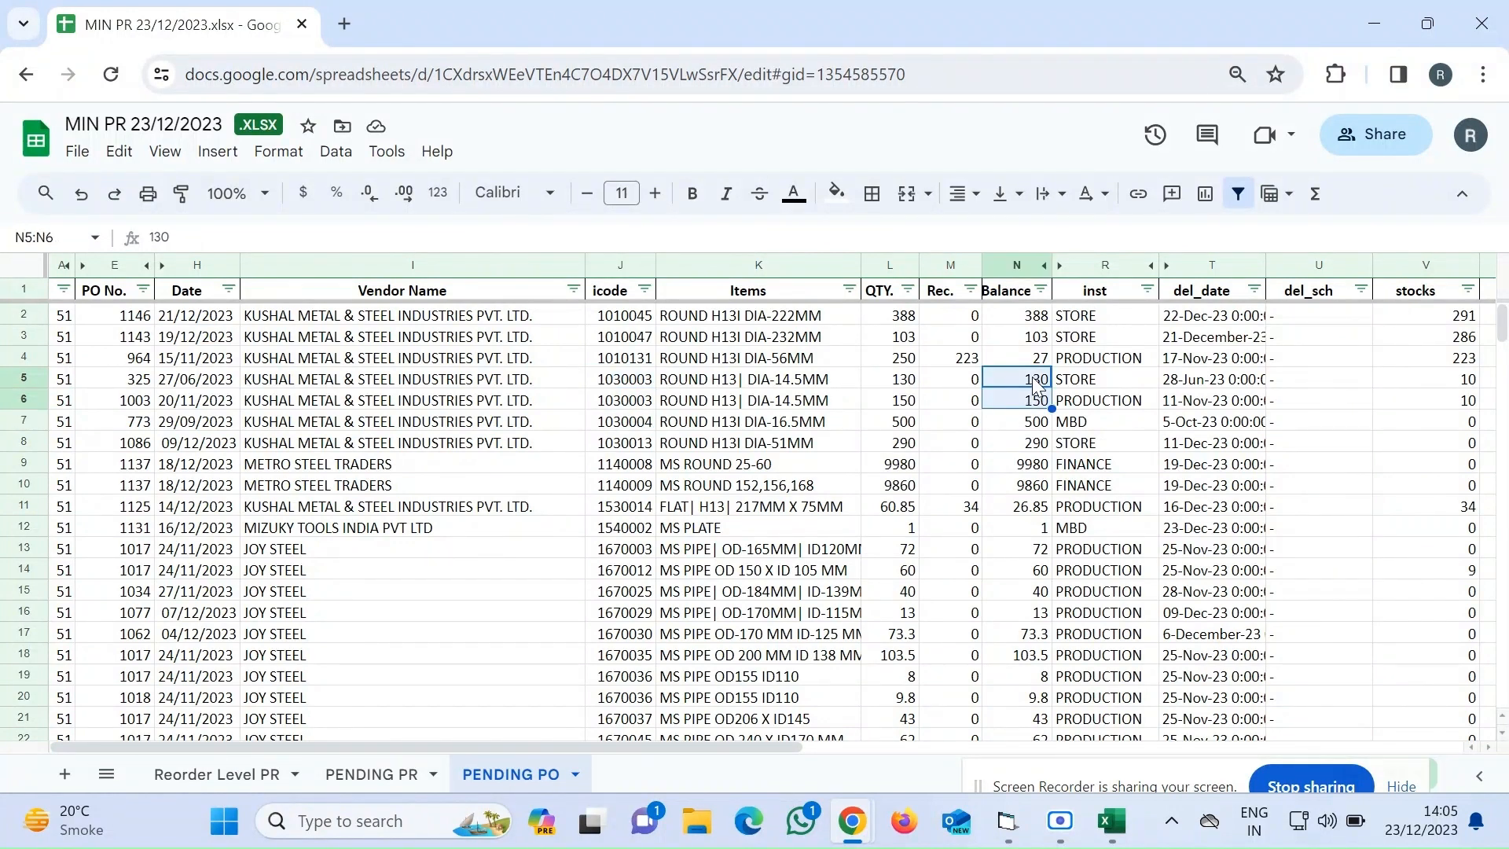
left_click(1034, 386)
type("280")
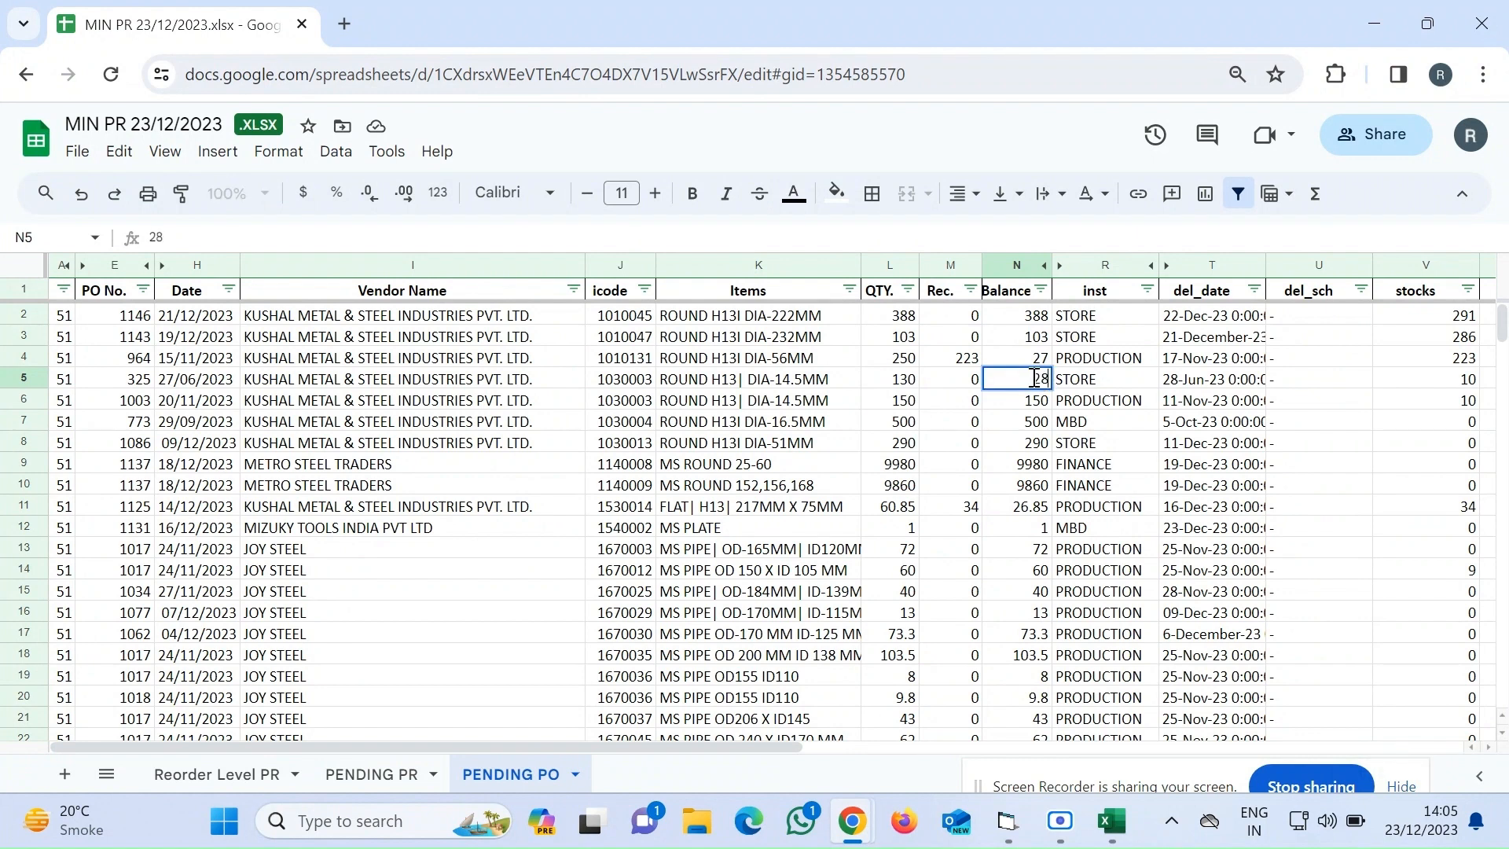
key("Return")
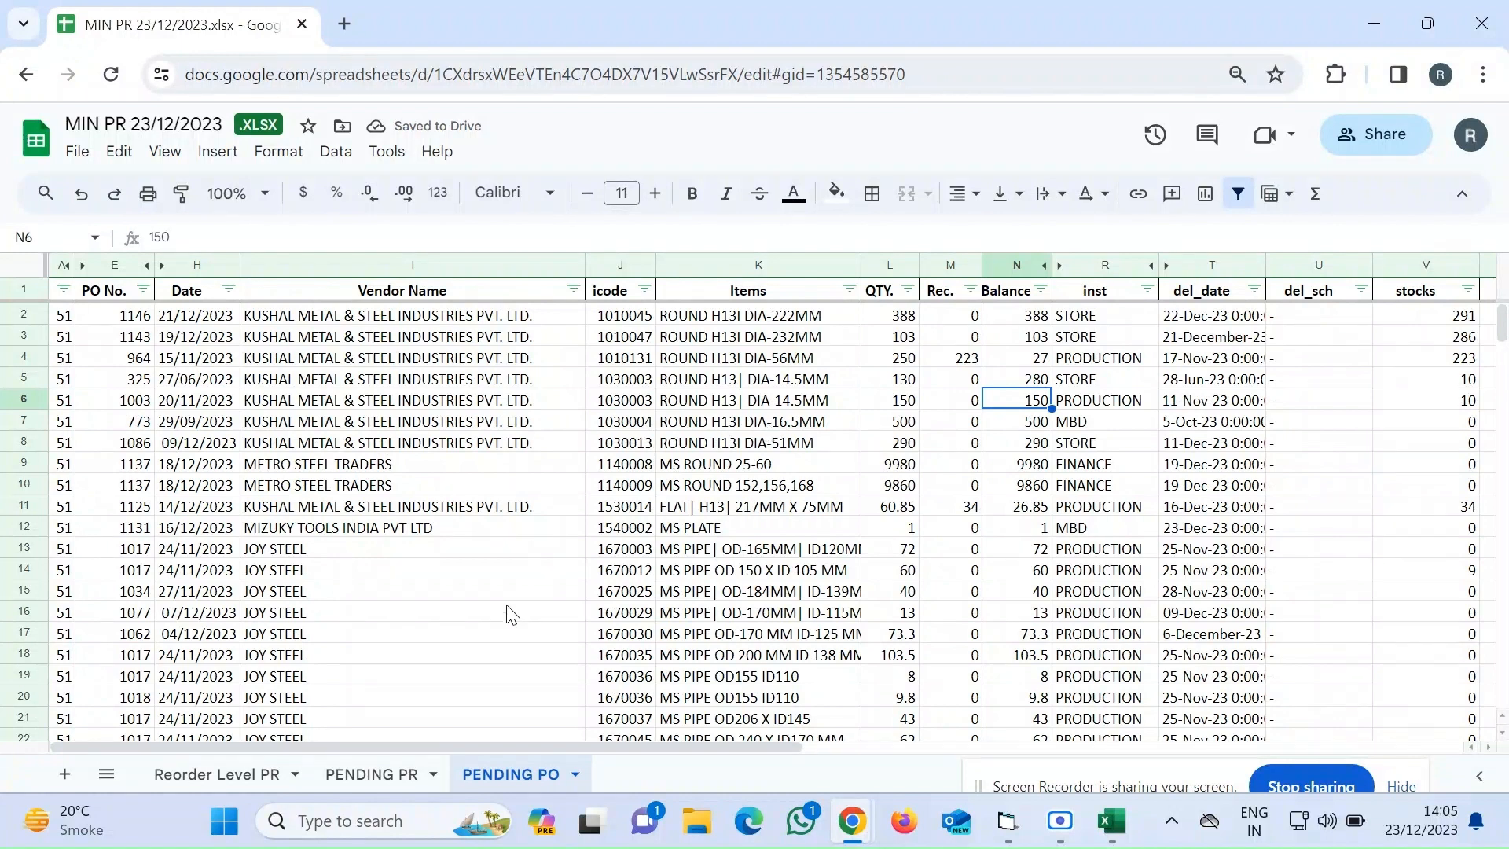
left_click(217, 777)
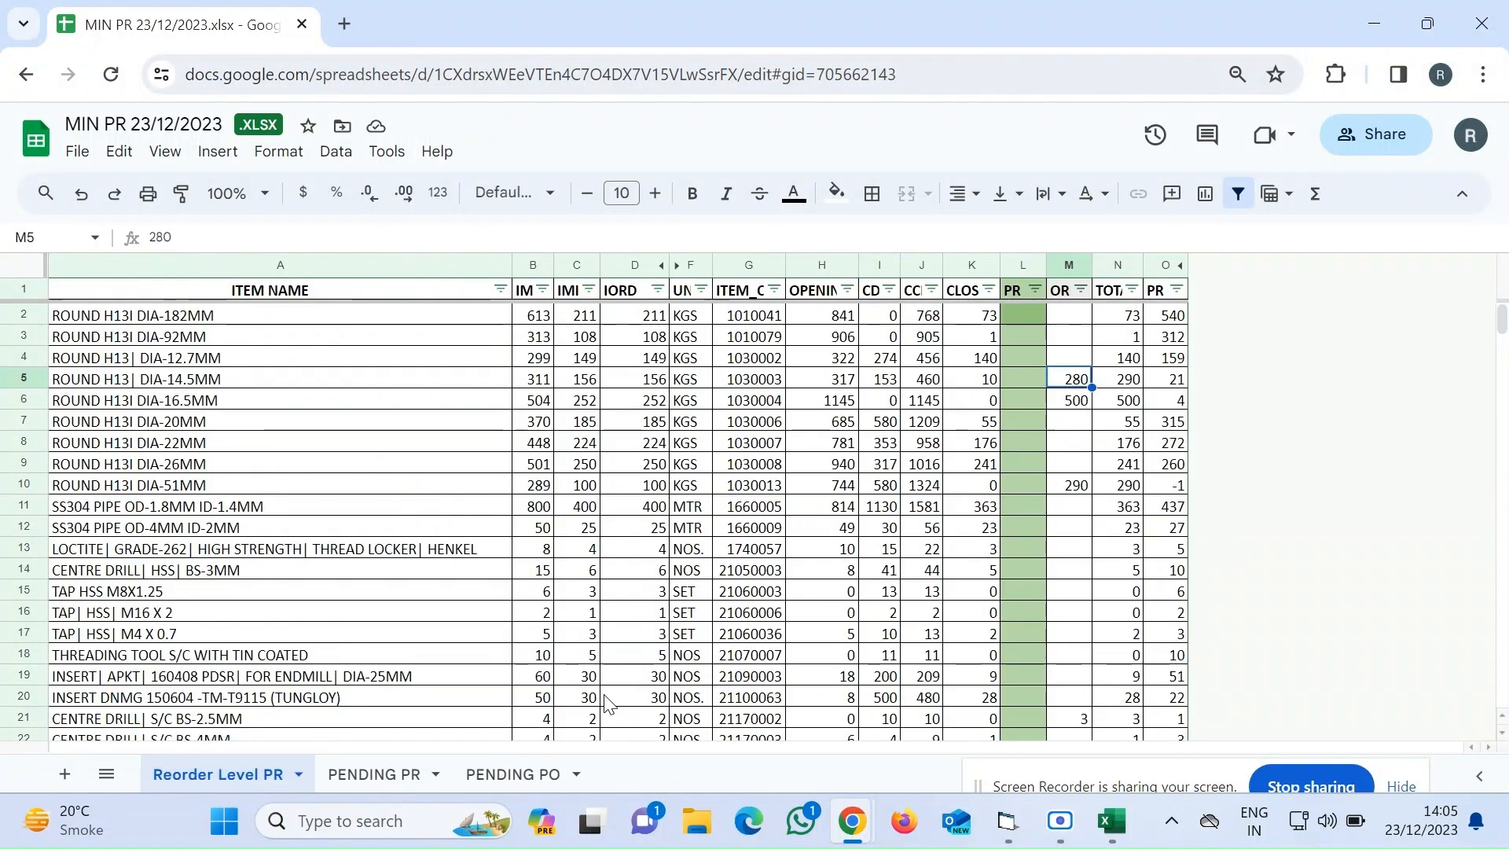
left_click(501, 778)
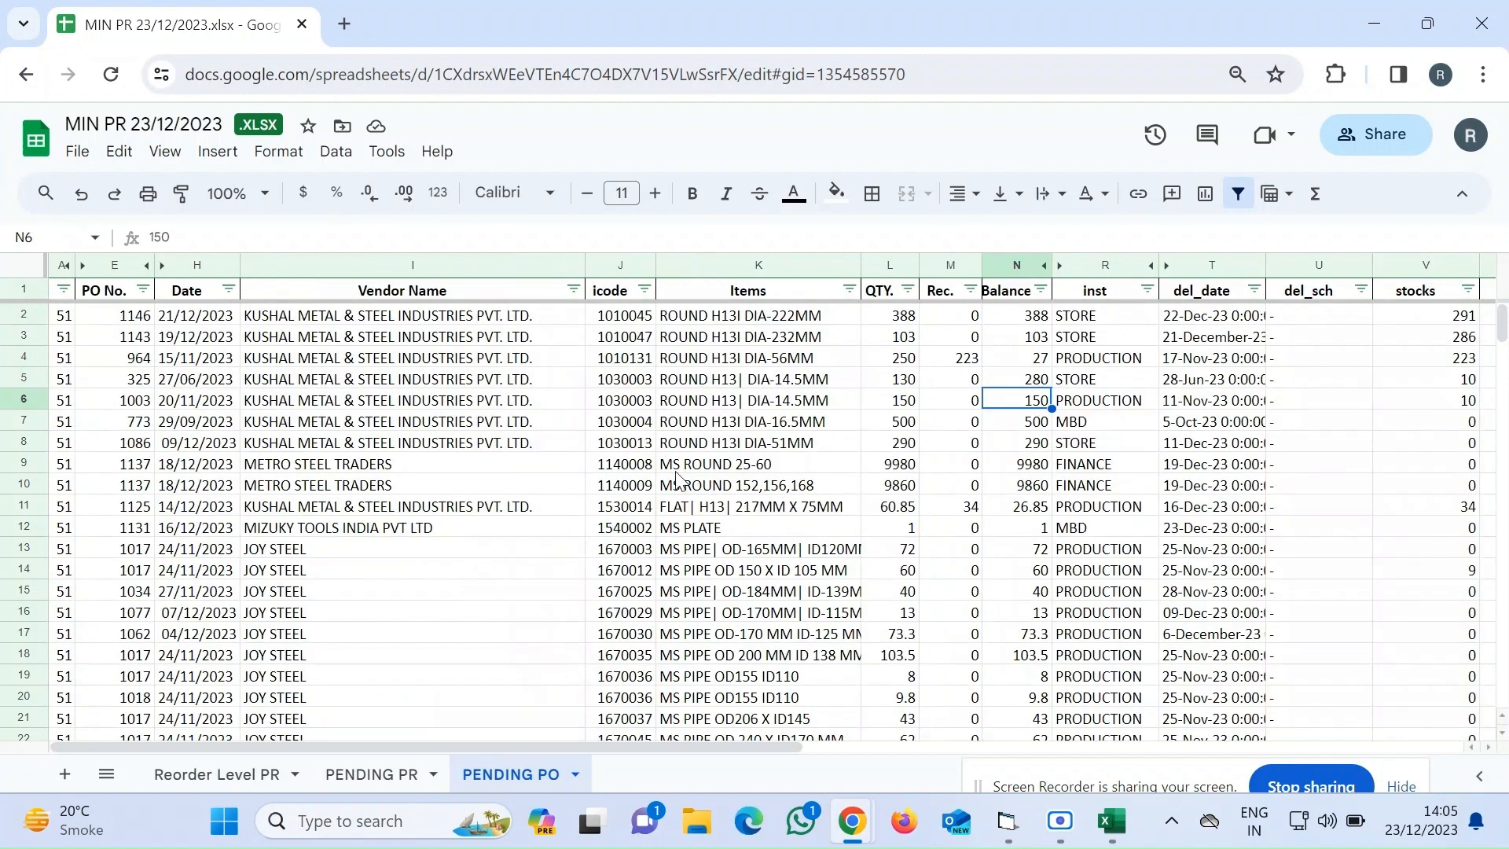
Set the Balance of the first 1670036 row on PENDING PO to 18.6
left_click(633, 485)
scroll(632, 484, "down", 3)
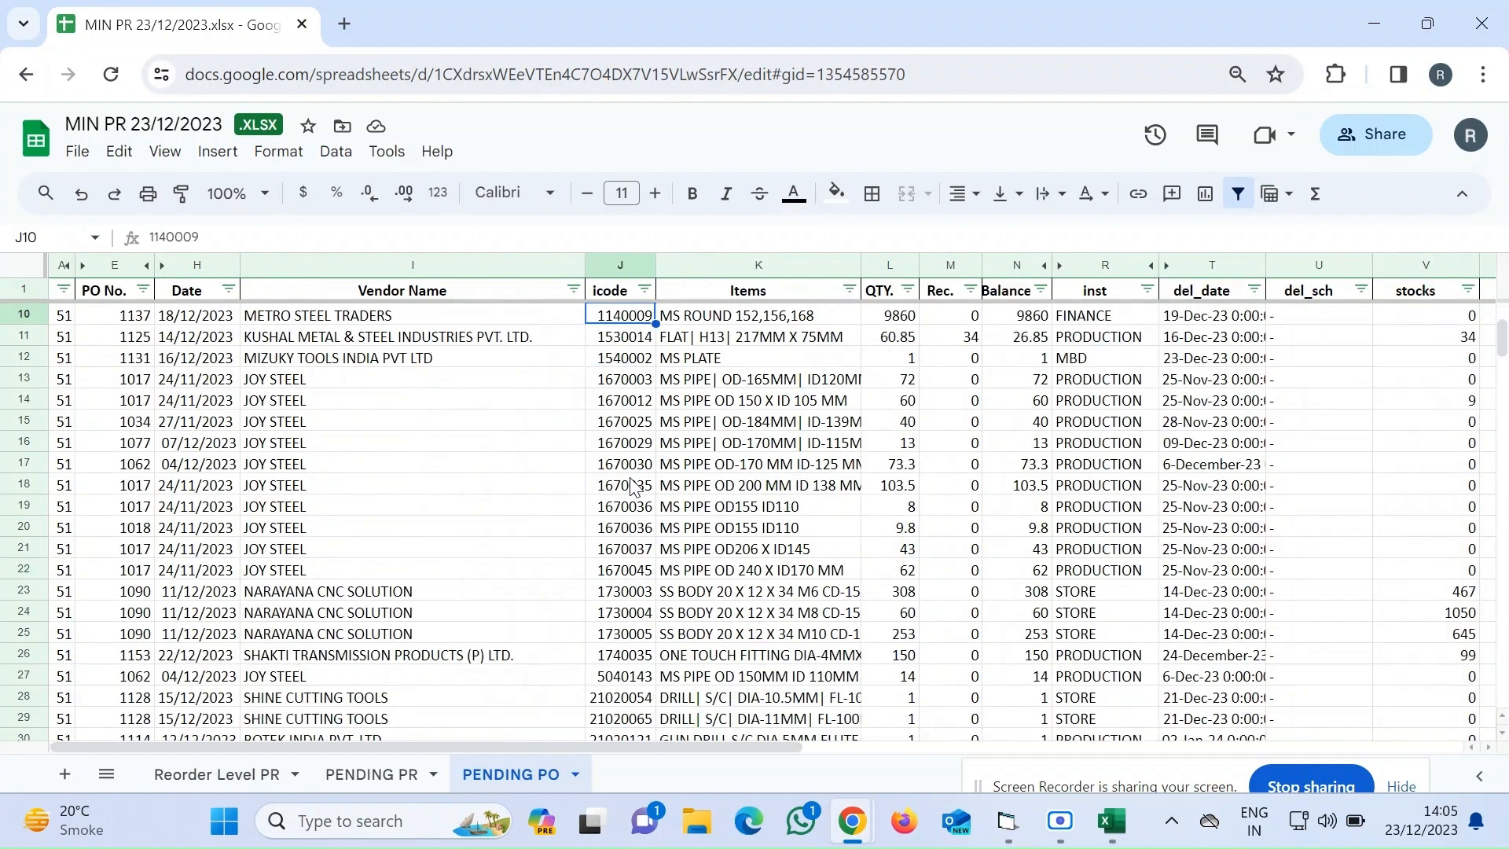
scroll(632, 484, "down", 1)
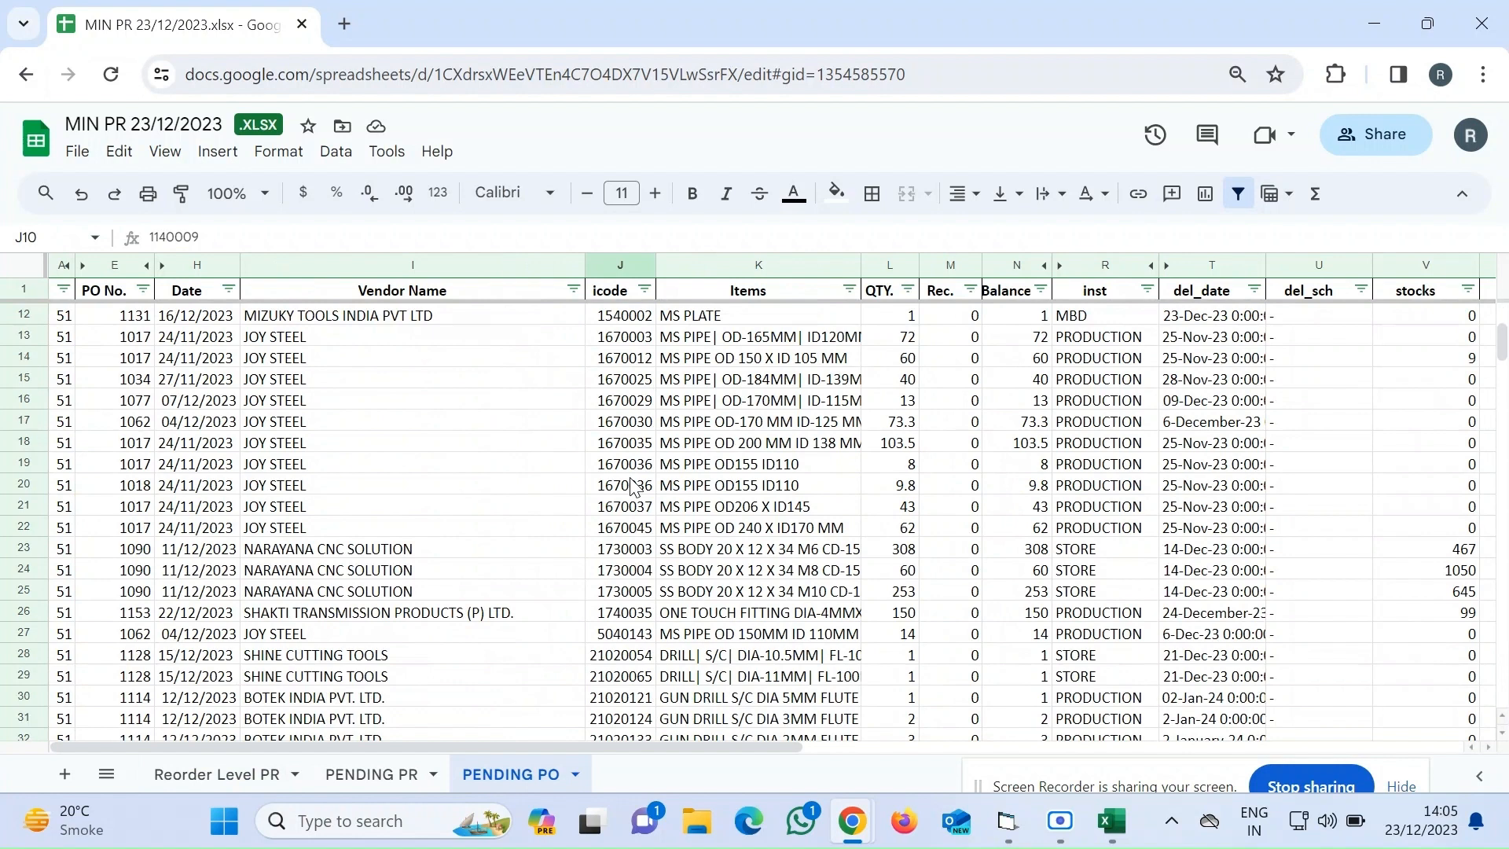
scroll(633, 485, "down", 1)
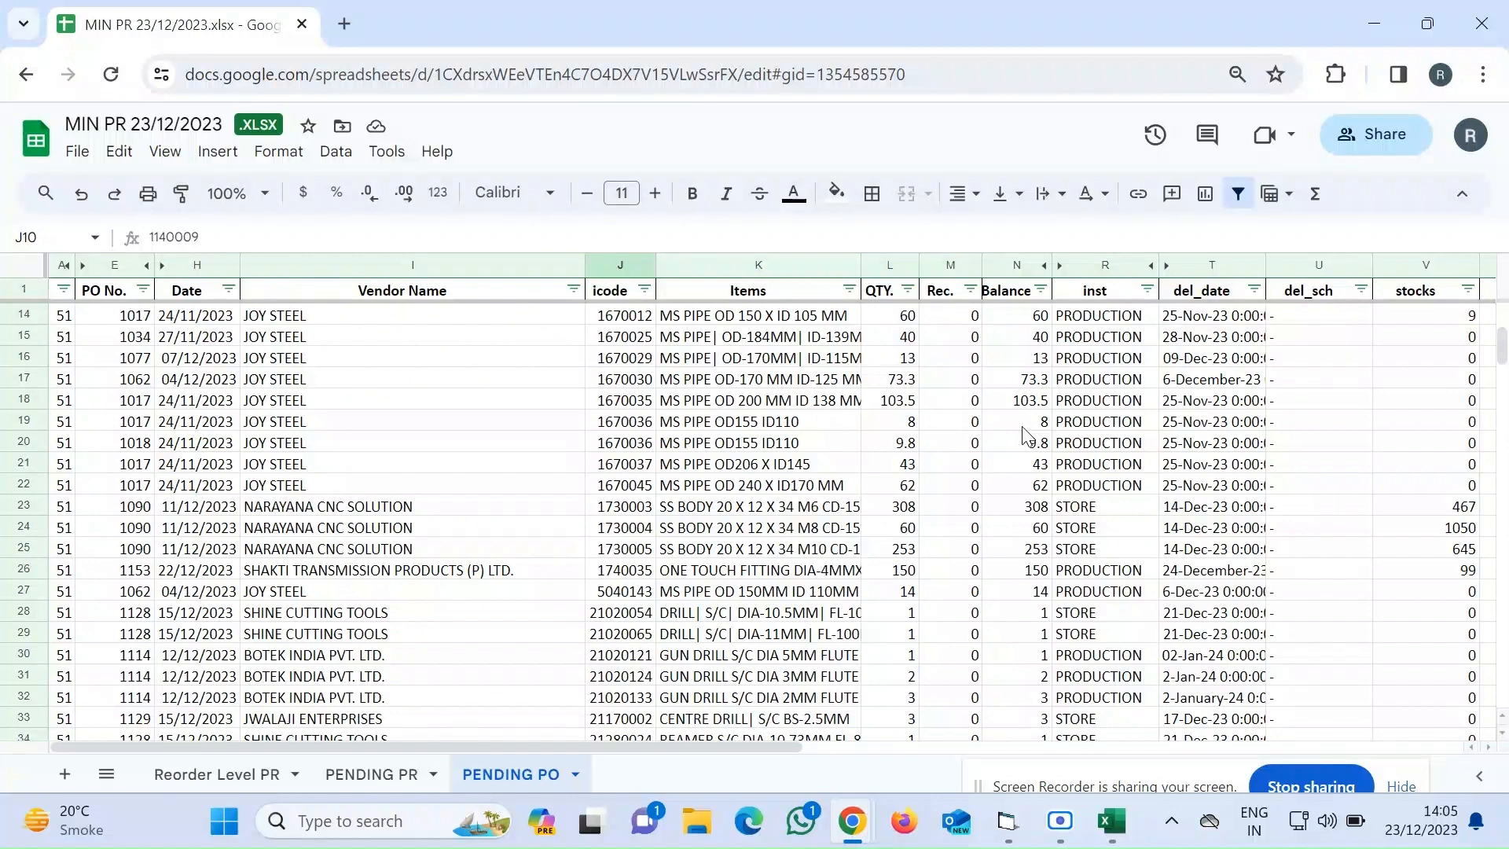
left_click_drag(1023, 428, 1024, 444)
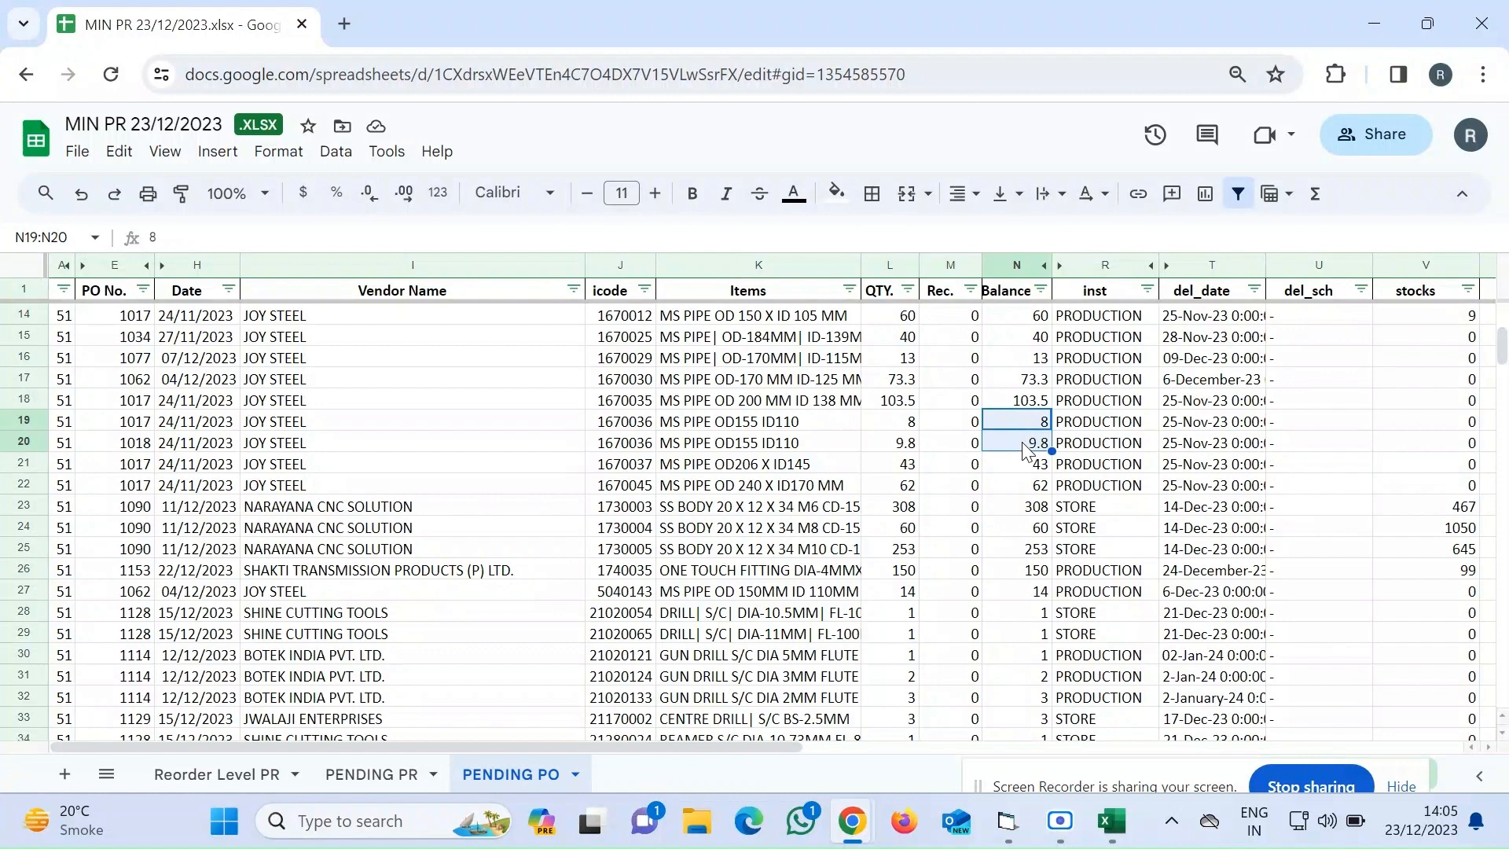
type("10.")
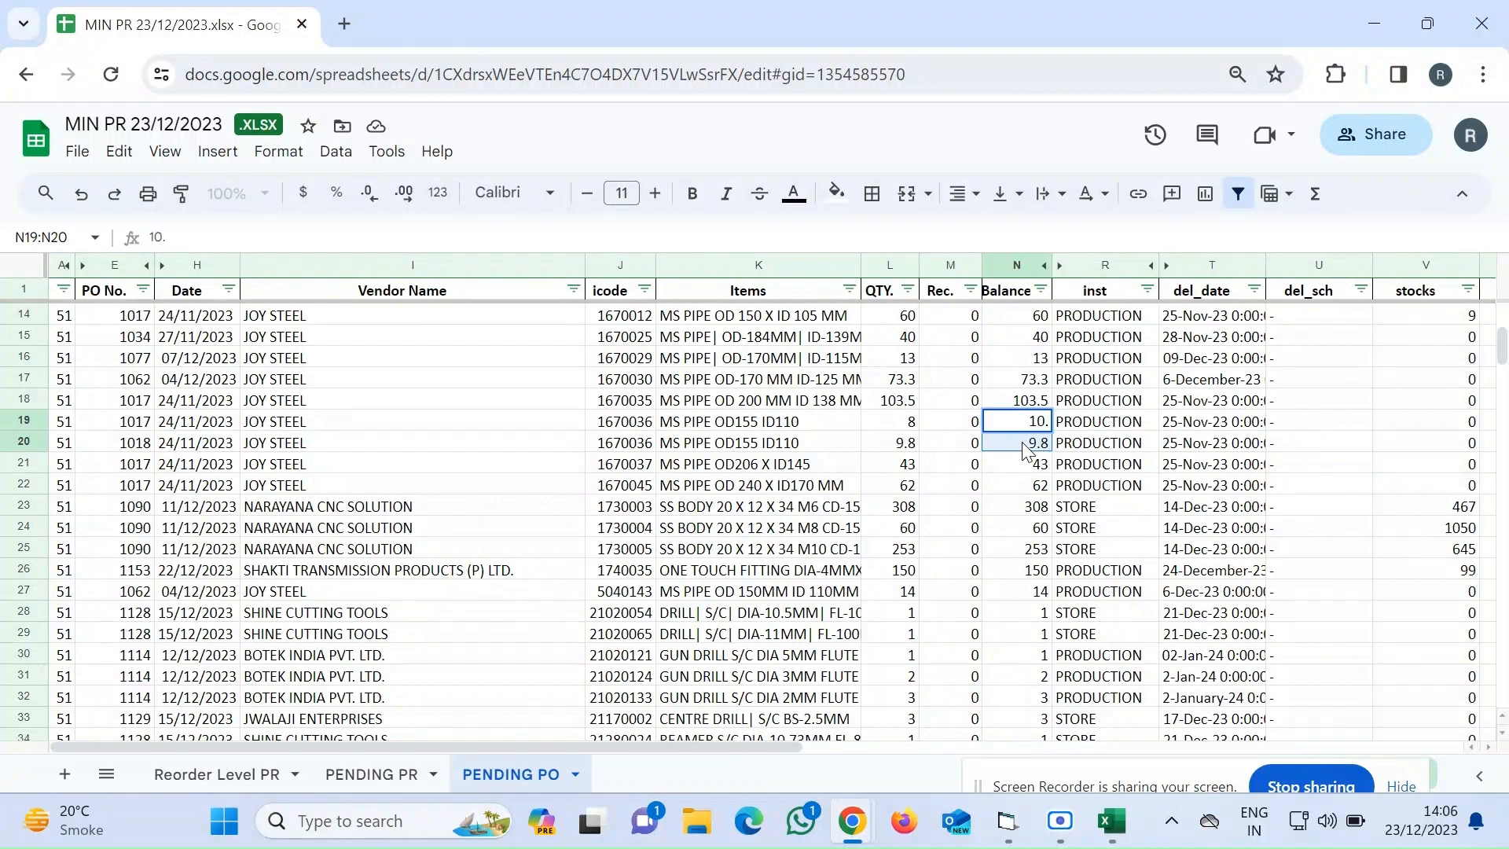
left_click(1023, 446)
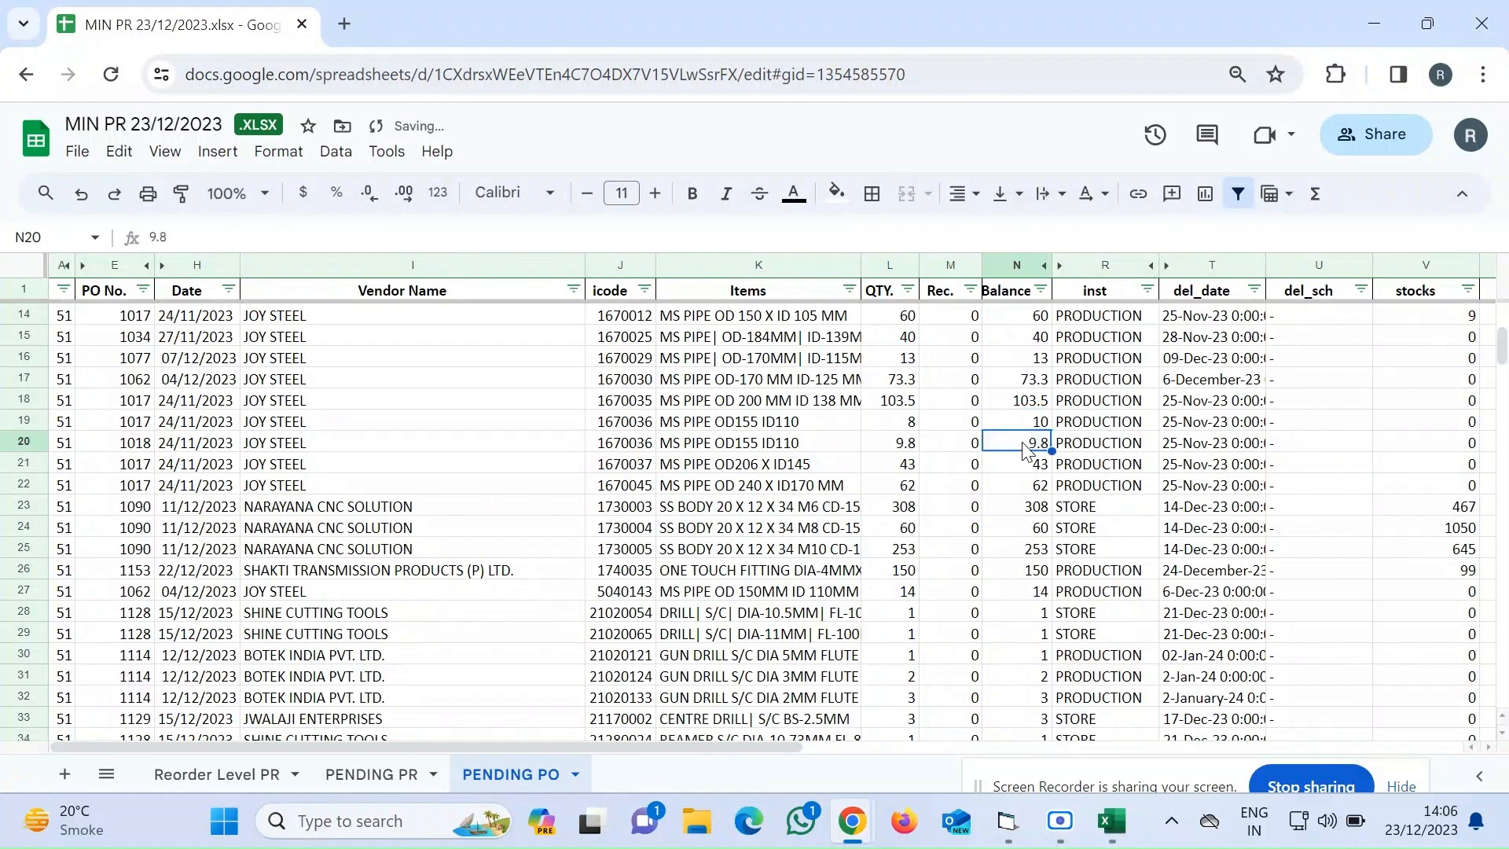
key("Up")
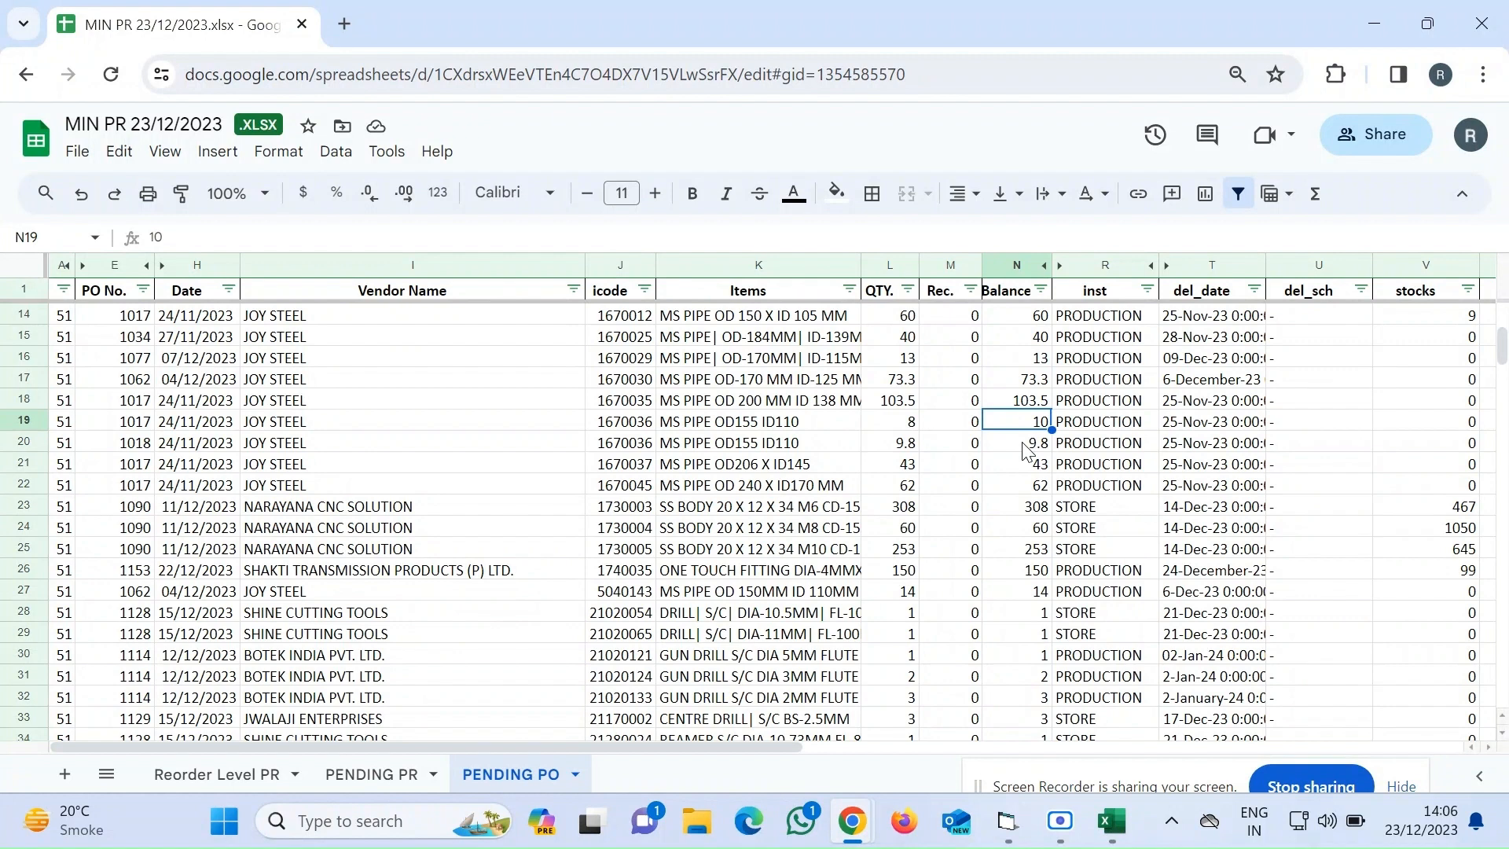
type("18.6")
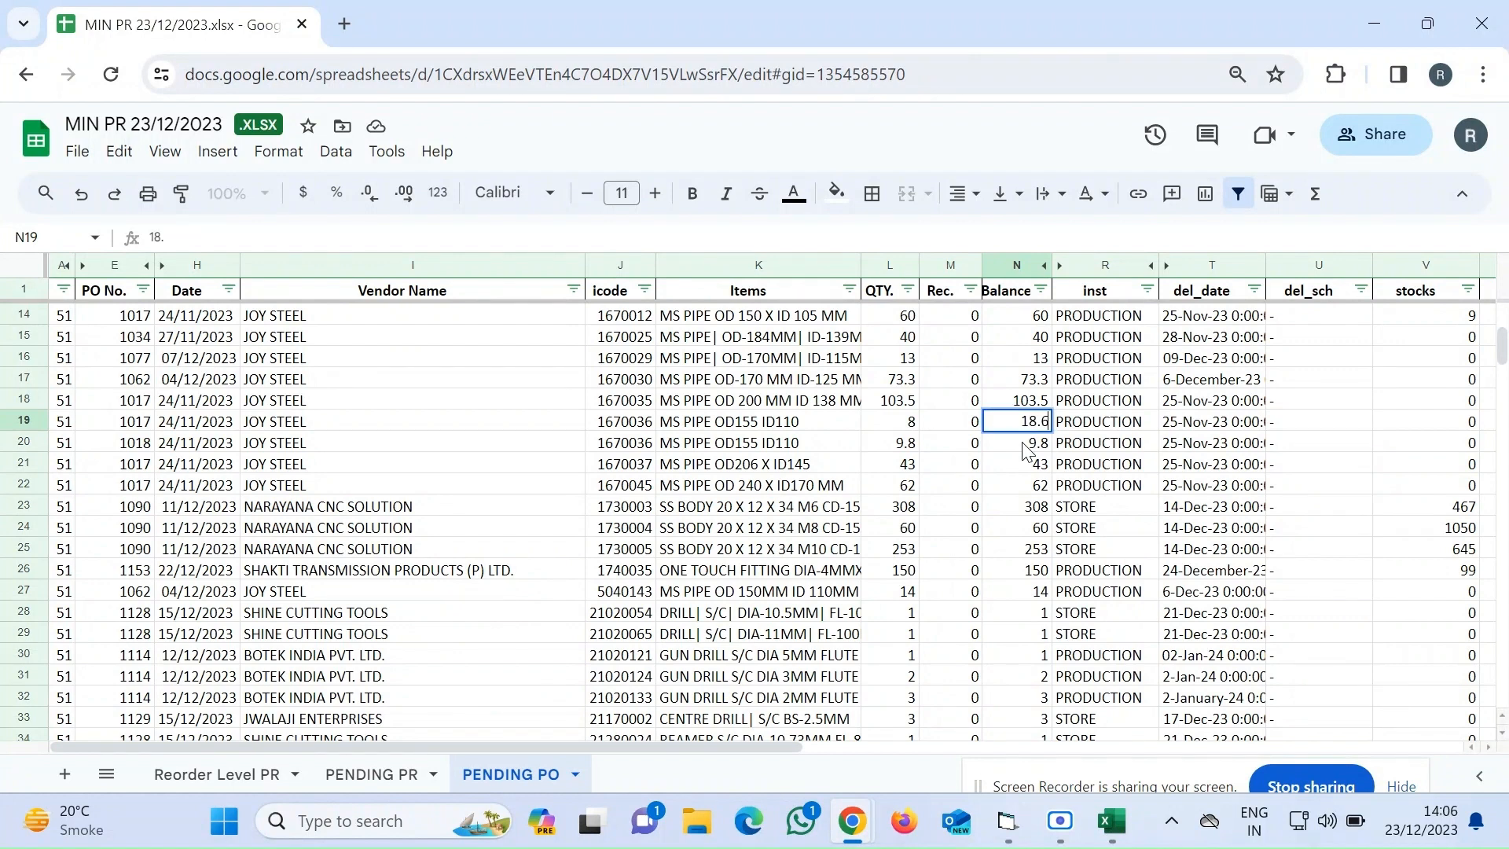
left_click(1025, 450)
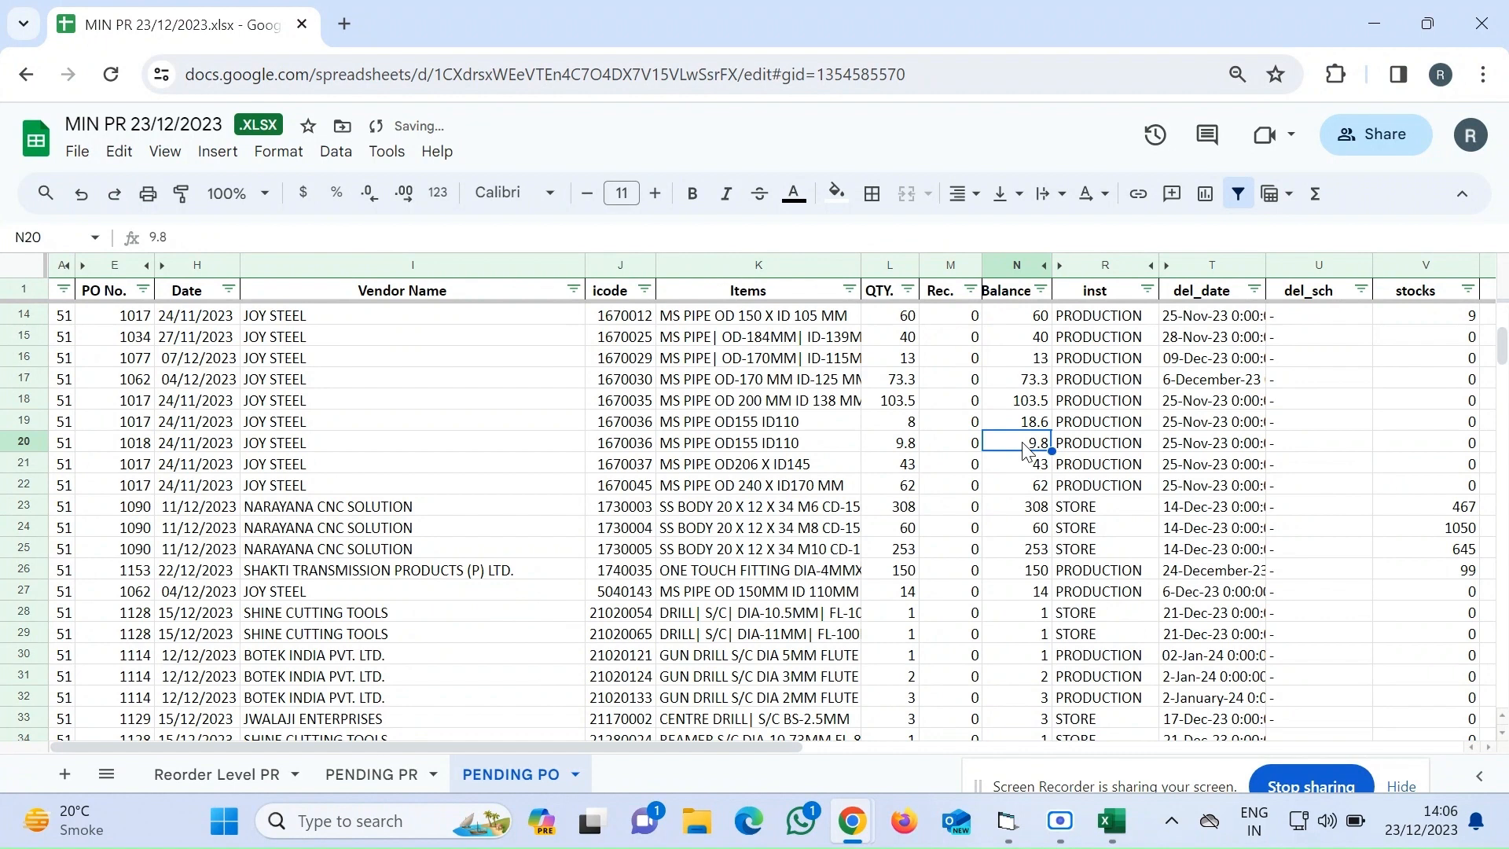
Set the Balance of the first 83031530 row on PENDING PO to 30
scroll(1024, 449, "down", 1)
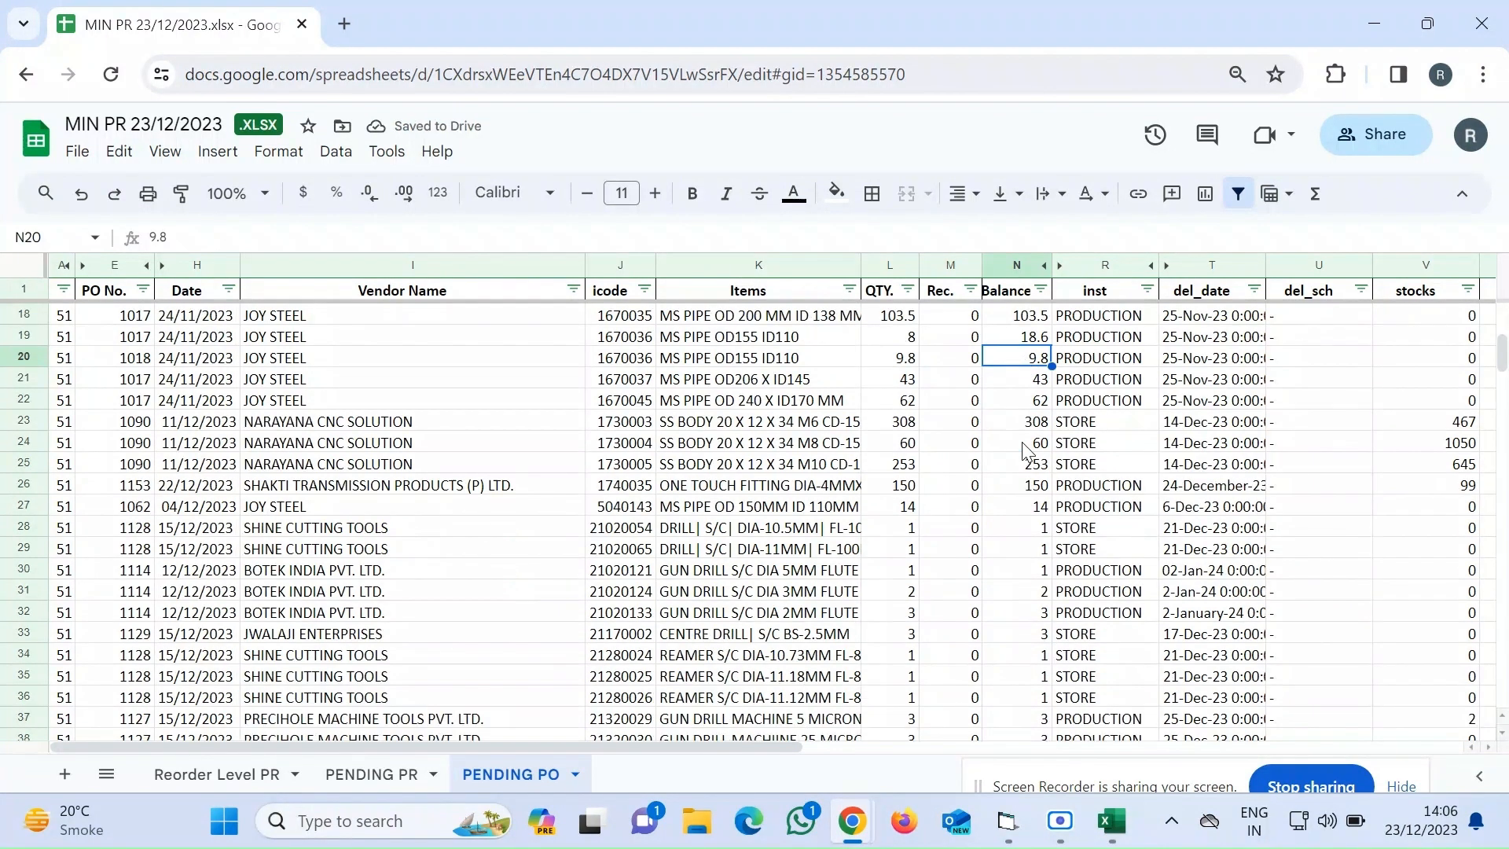
scroll(710, 539, "down", 2)
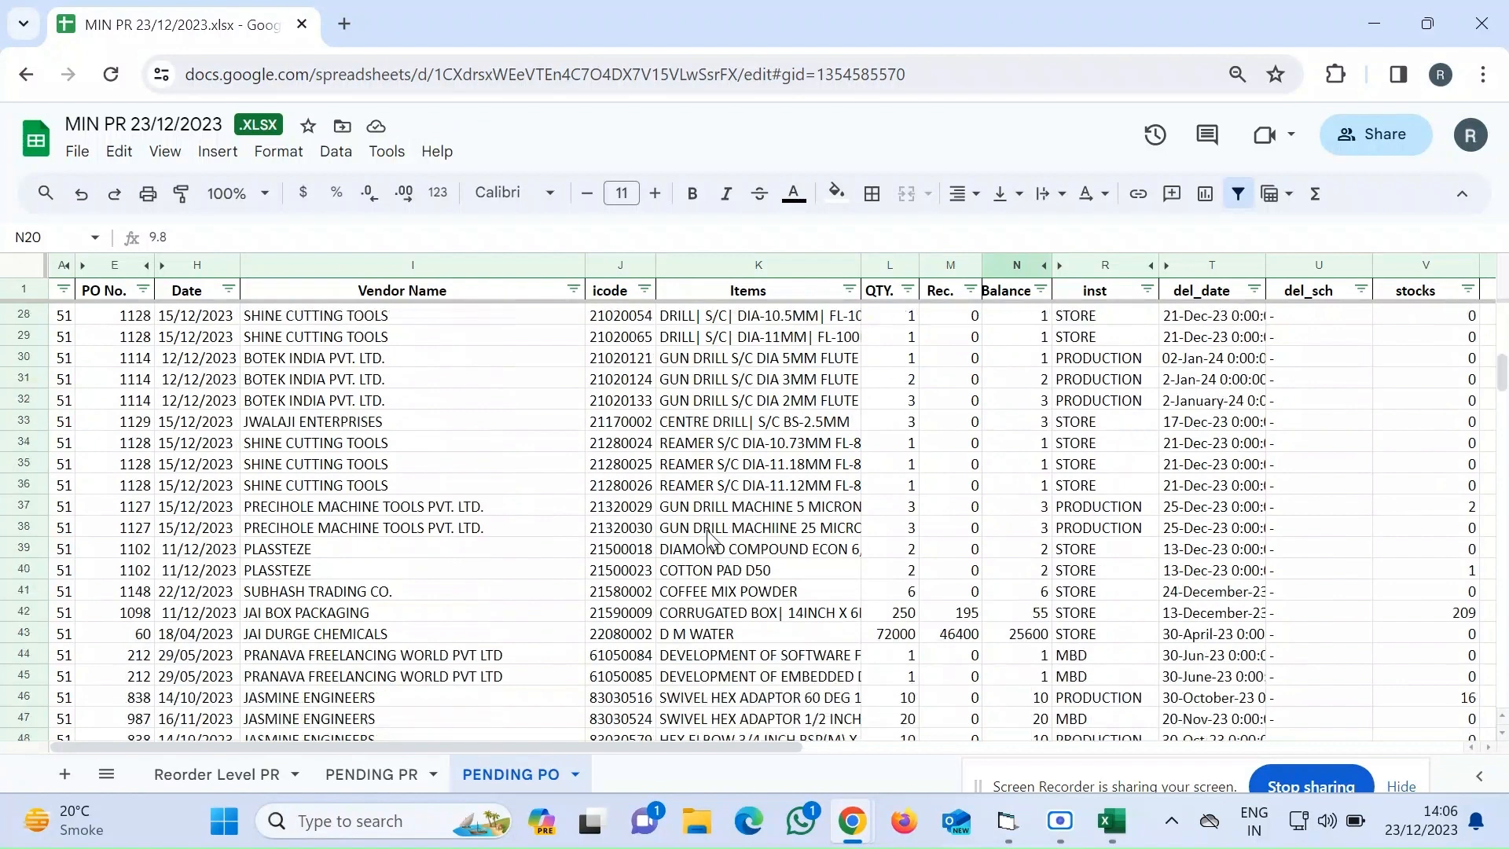
scroll(709, 539, "down", 1)
scroll(710, 539, "down", 1)
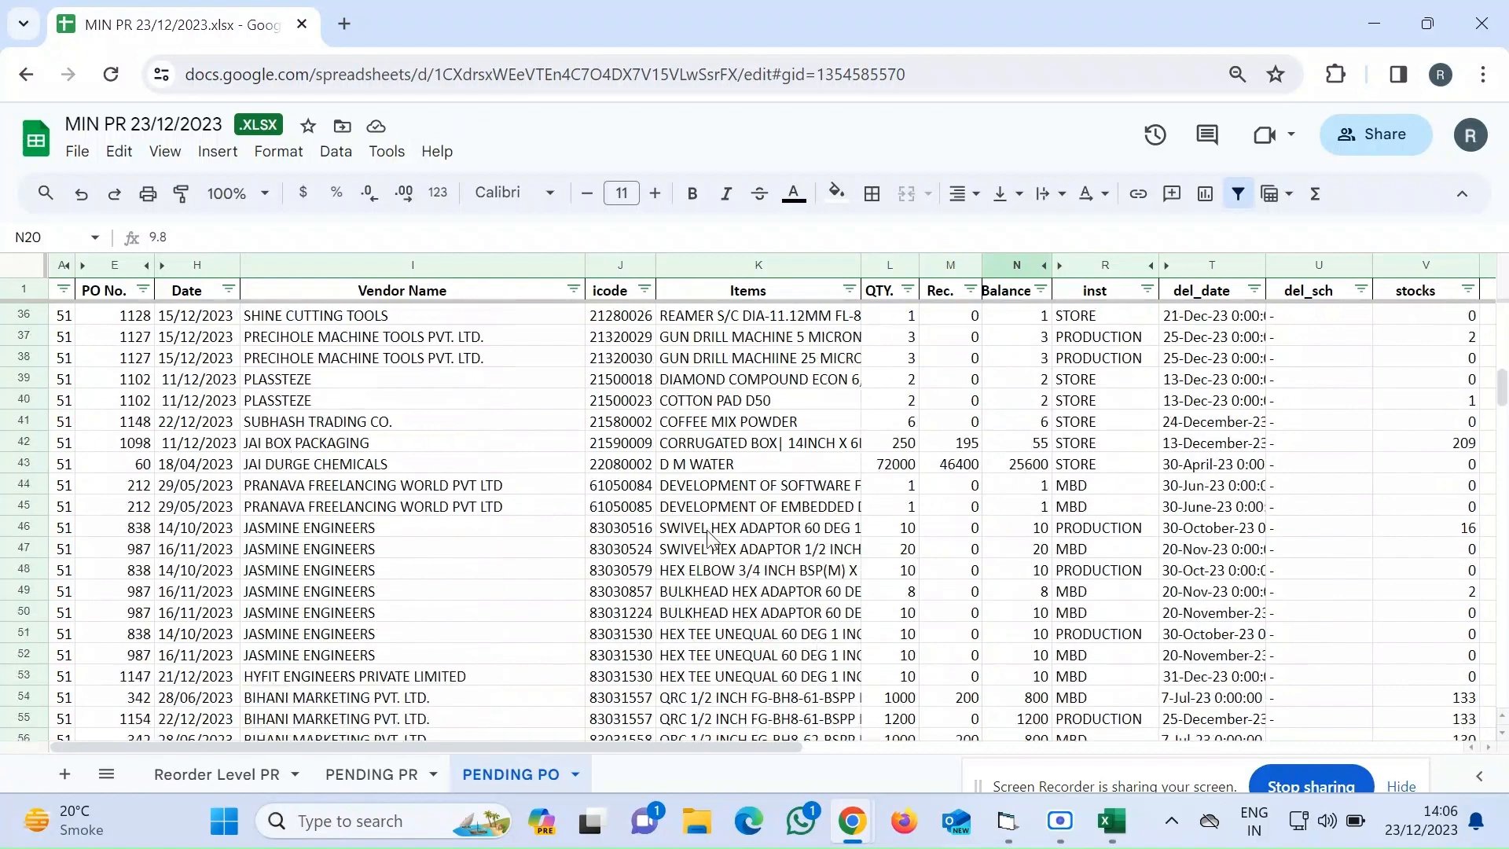
scroll(710, 540, "down", 3)
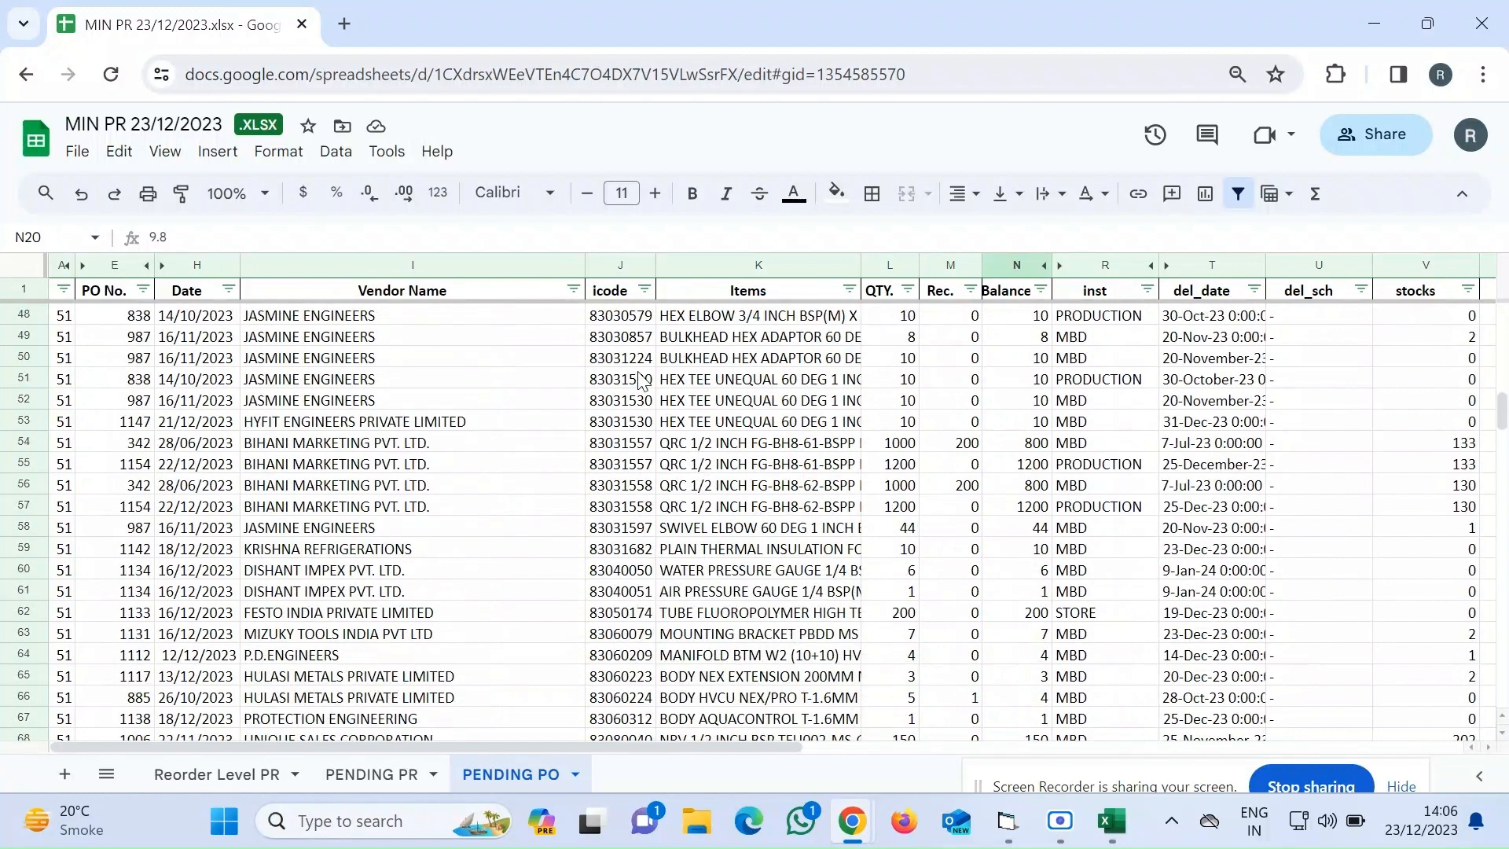
left_click_drag(643, 380, 642, 419)
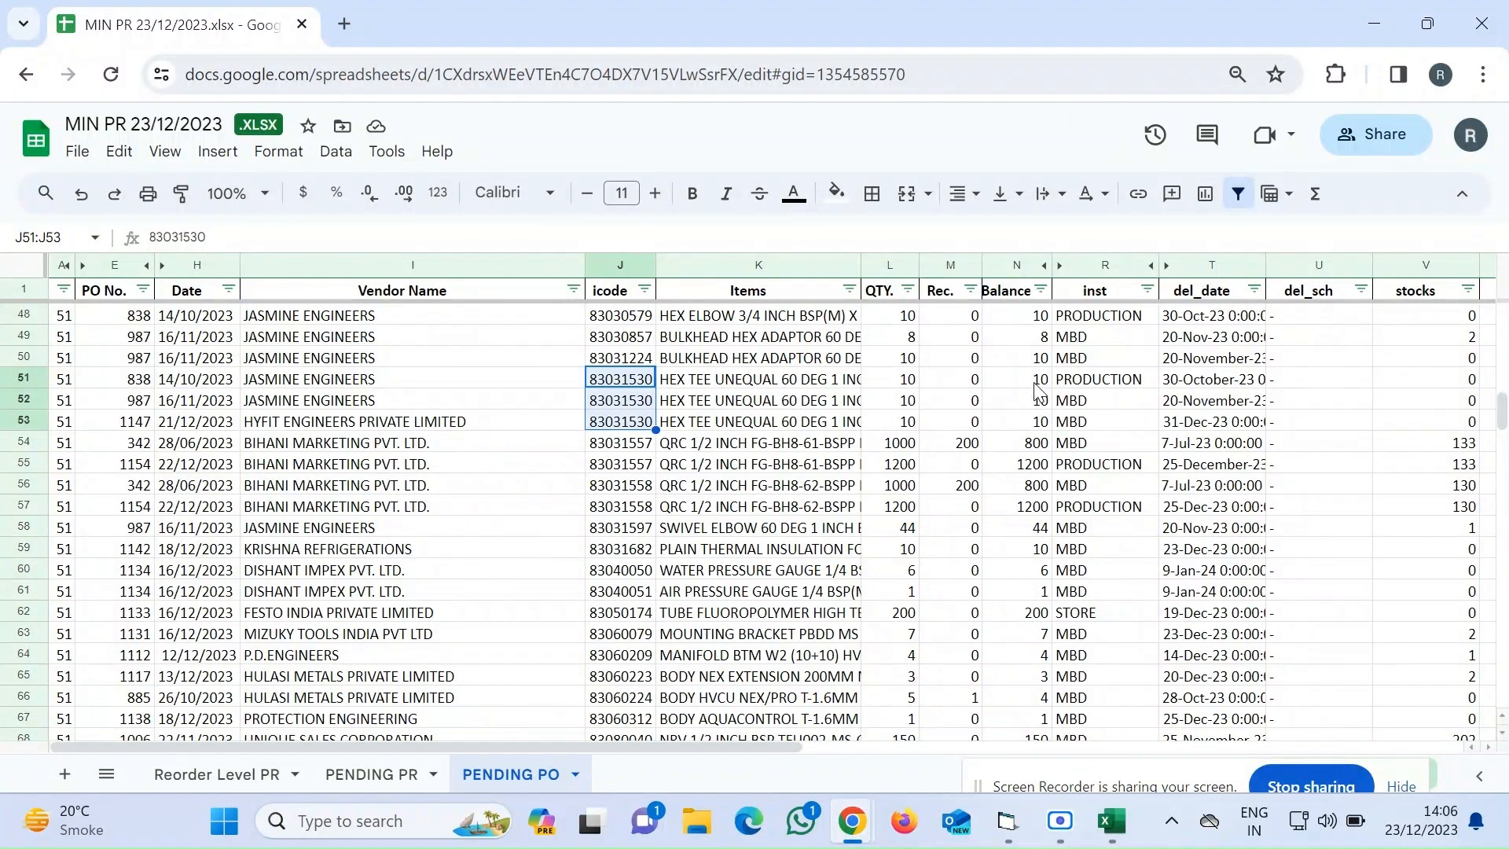
left_click_drag(1033, 382, 1035, 426)
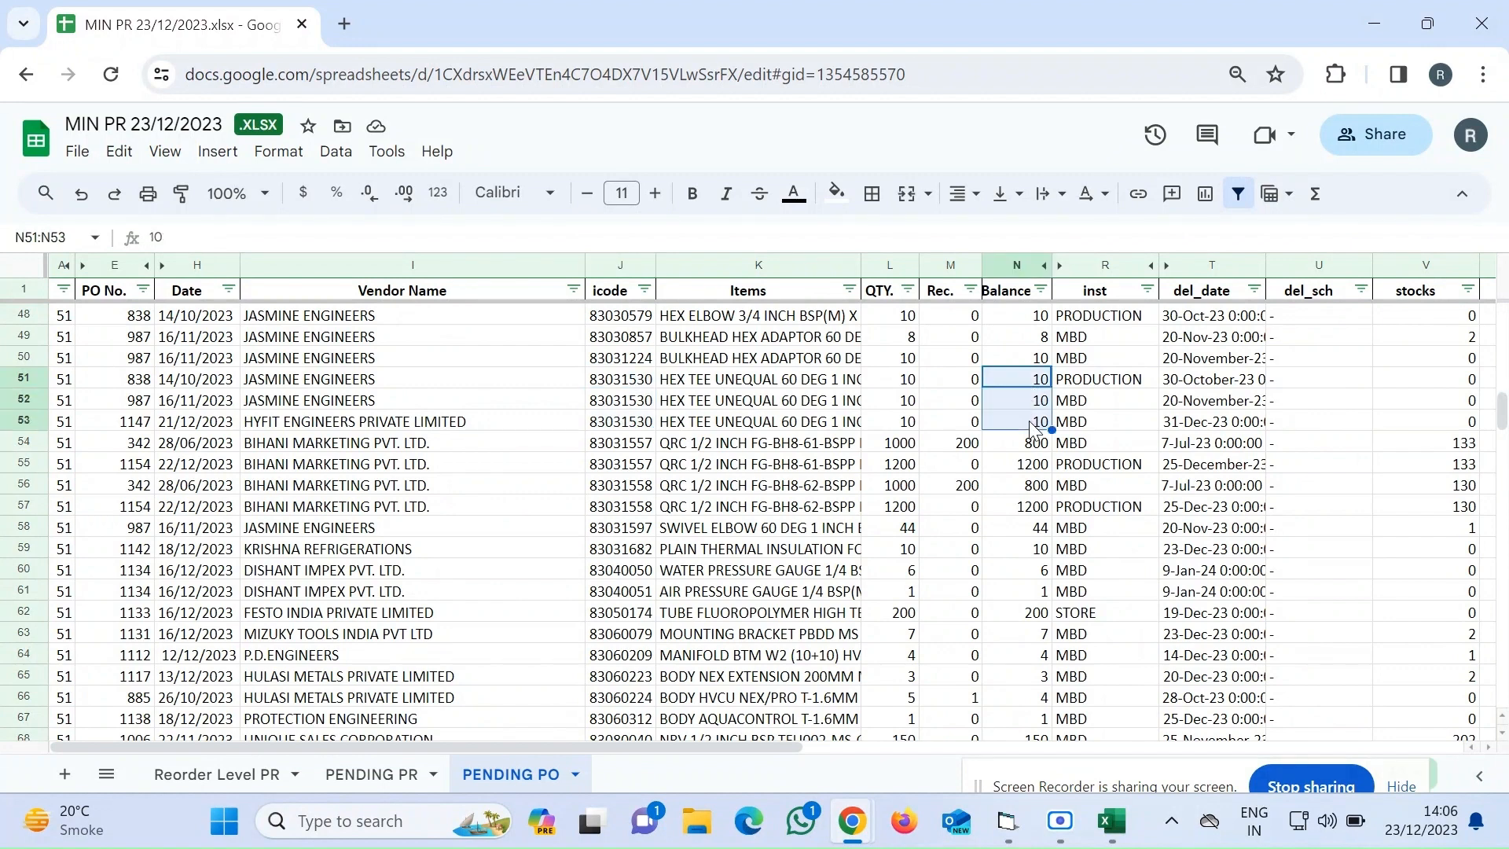
type("30")
key("Return")
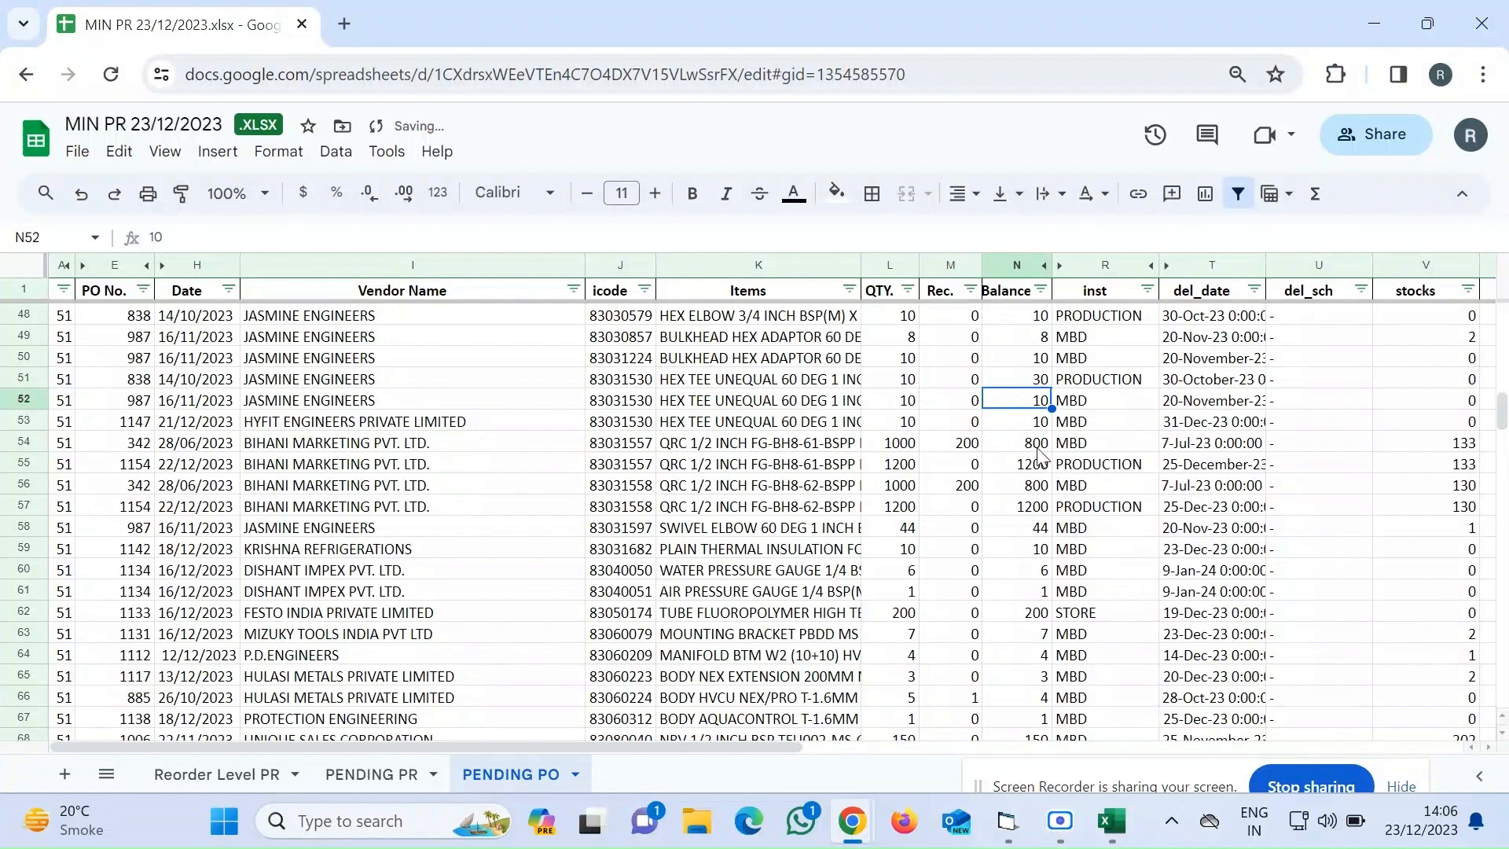
Scan the remaining PENDING PO balances and then the rows of the Reorder Level PR sheet
left_click_drag(1035, 450, 1036, 469)
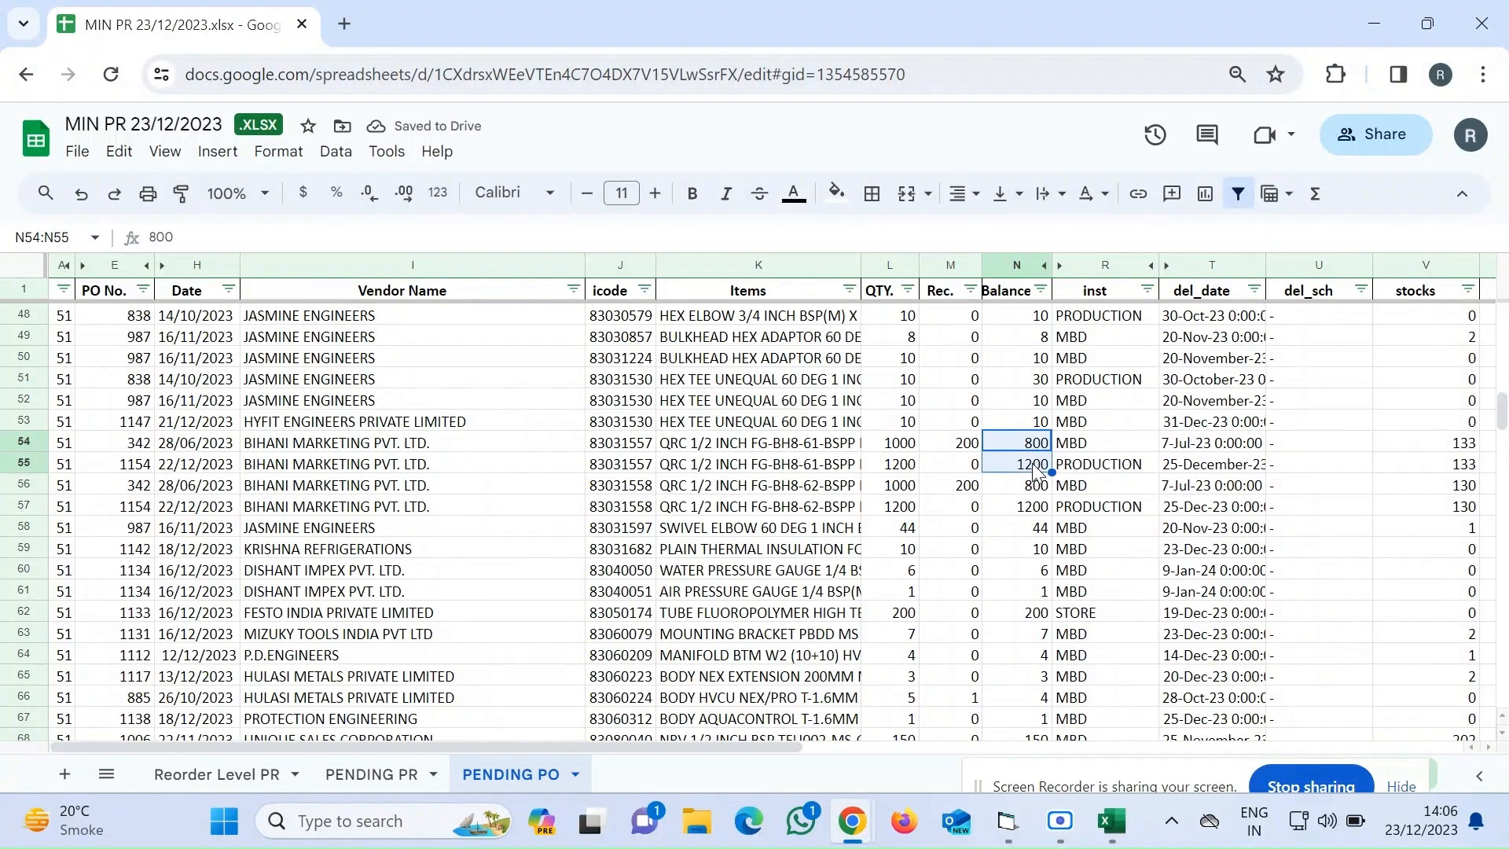
scroll(1035, 470, "down", 10)
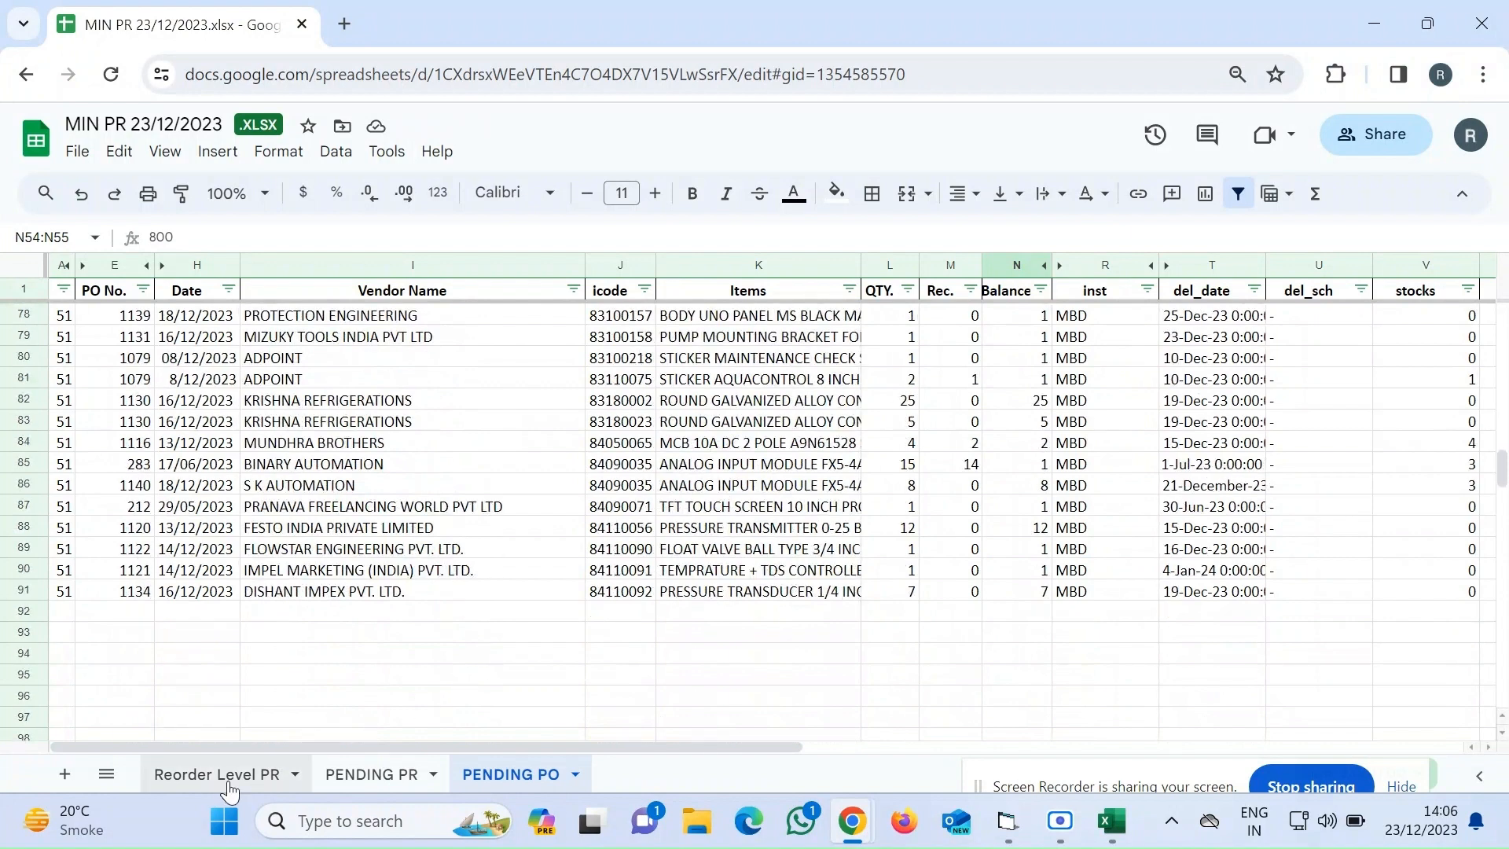
left_click(214, 782)
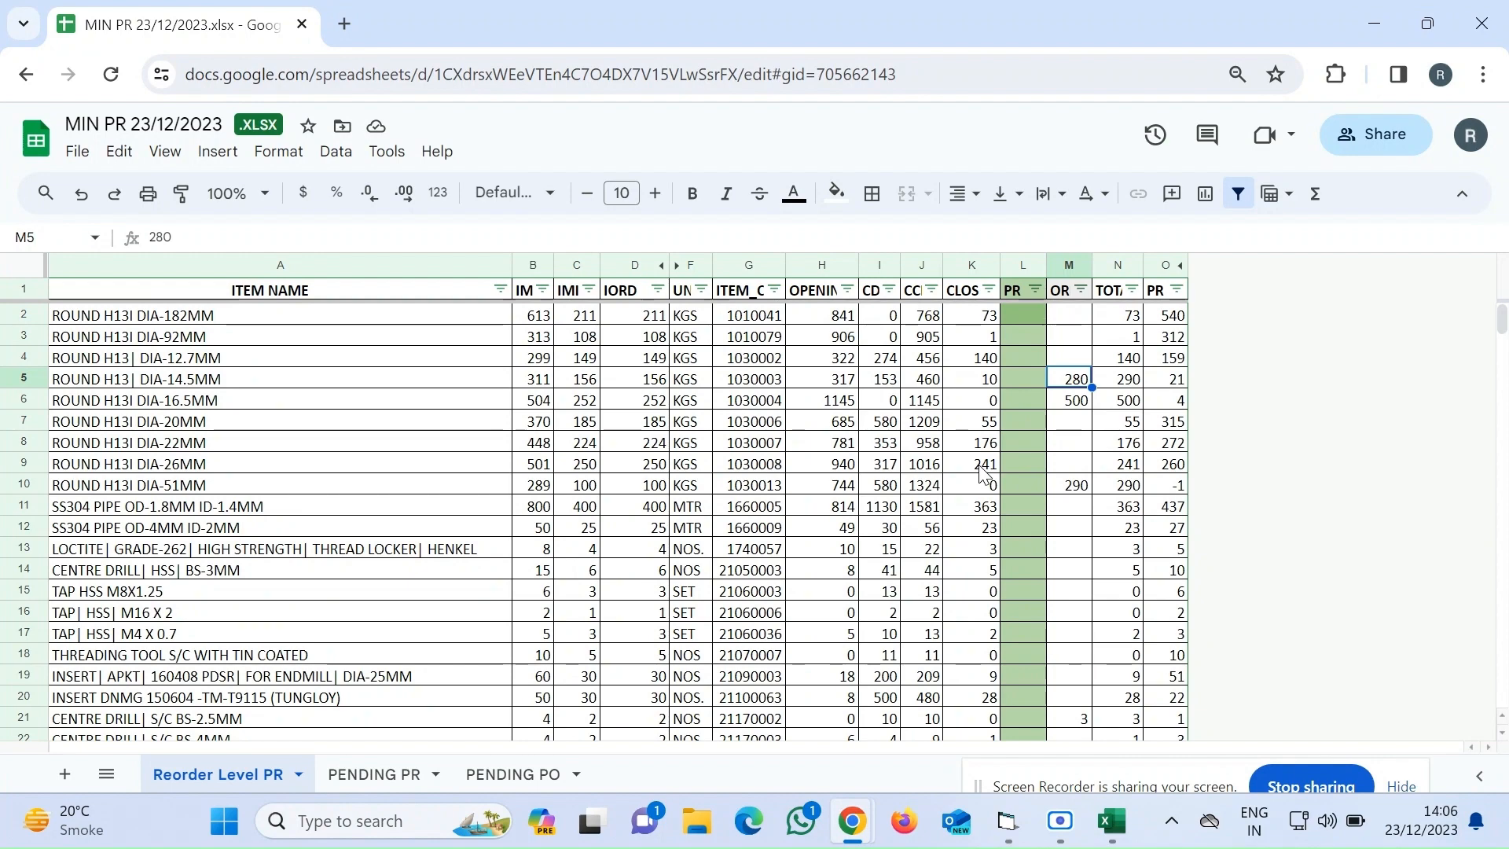
scroll(987, 440, "down", 2)
scroll(981, 471, "down", 13)
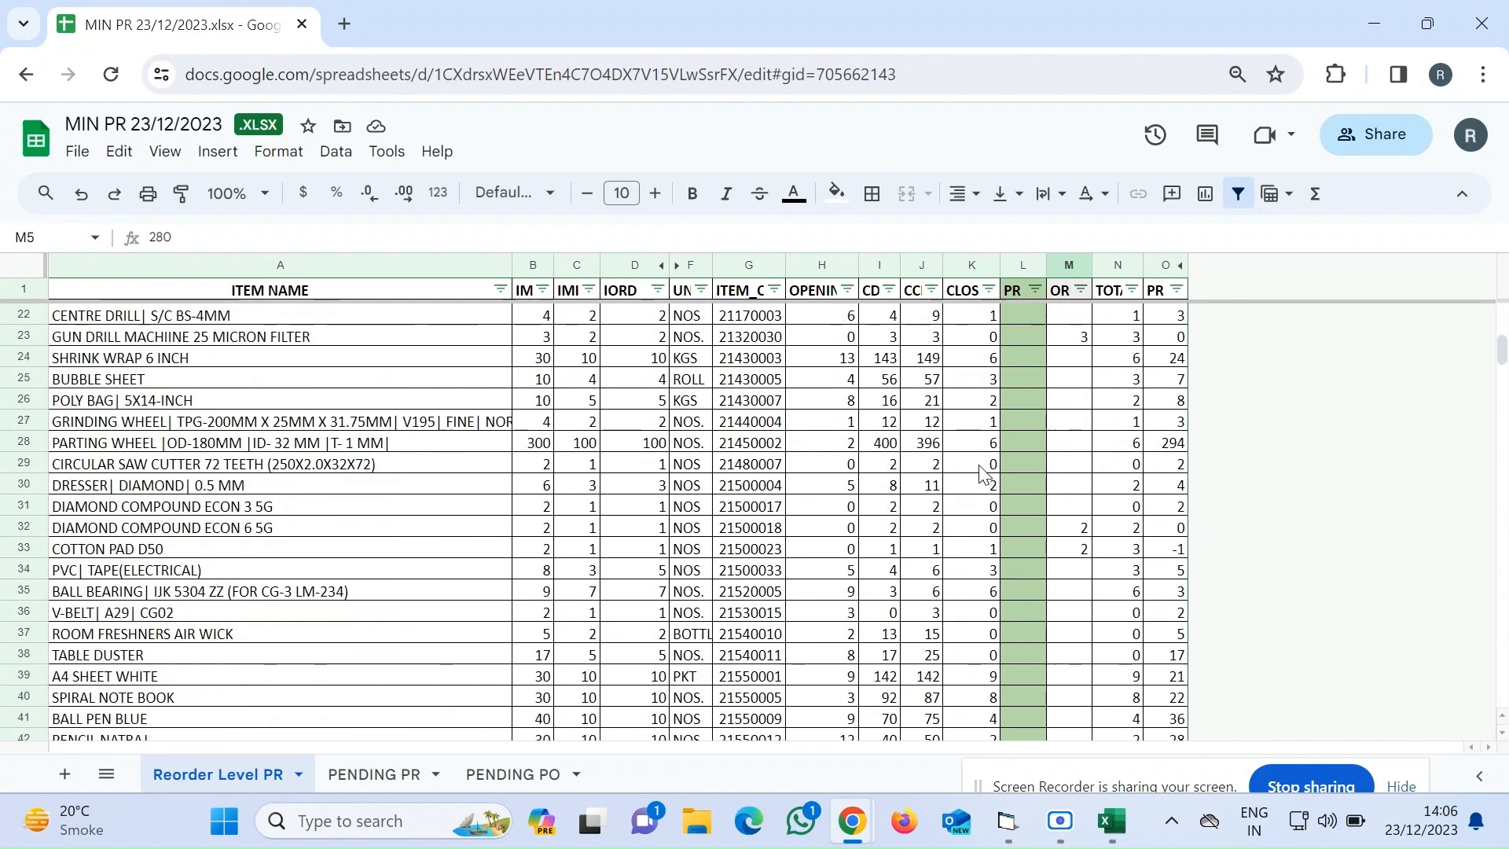
scroll(982, 474, "down", 3)
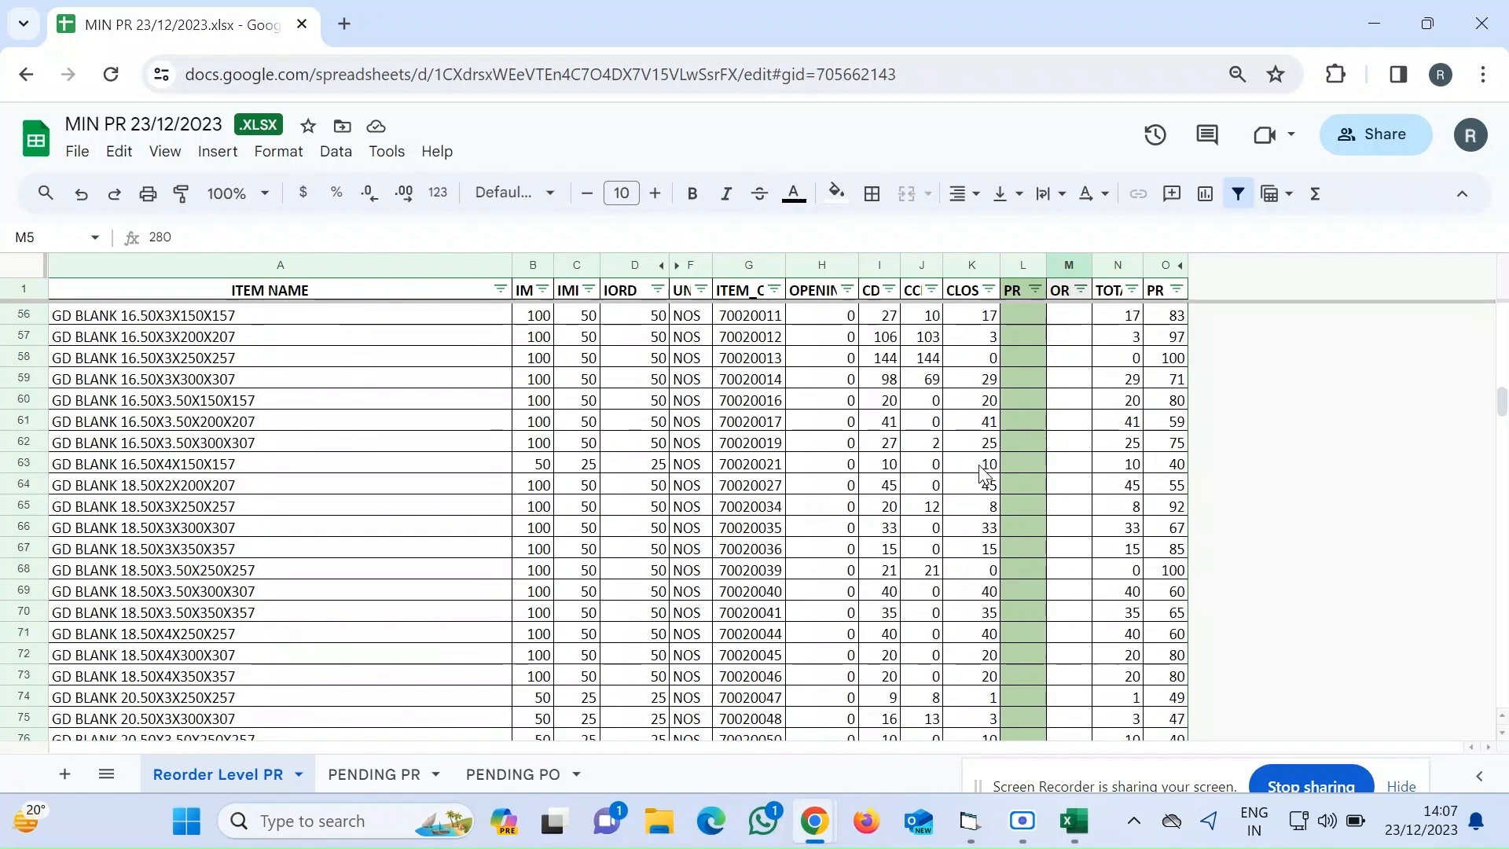
scroll(982, 473, "up", 13)
scroll(982, 474, "up", 5)
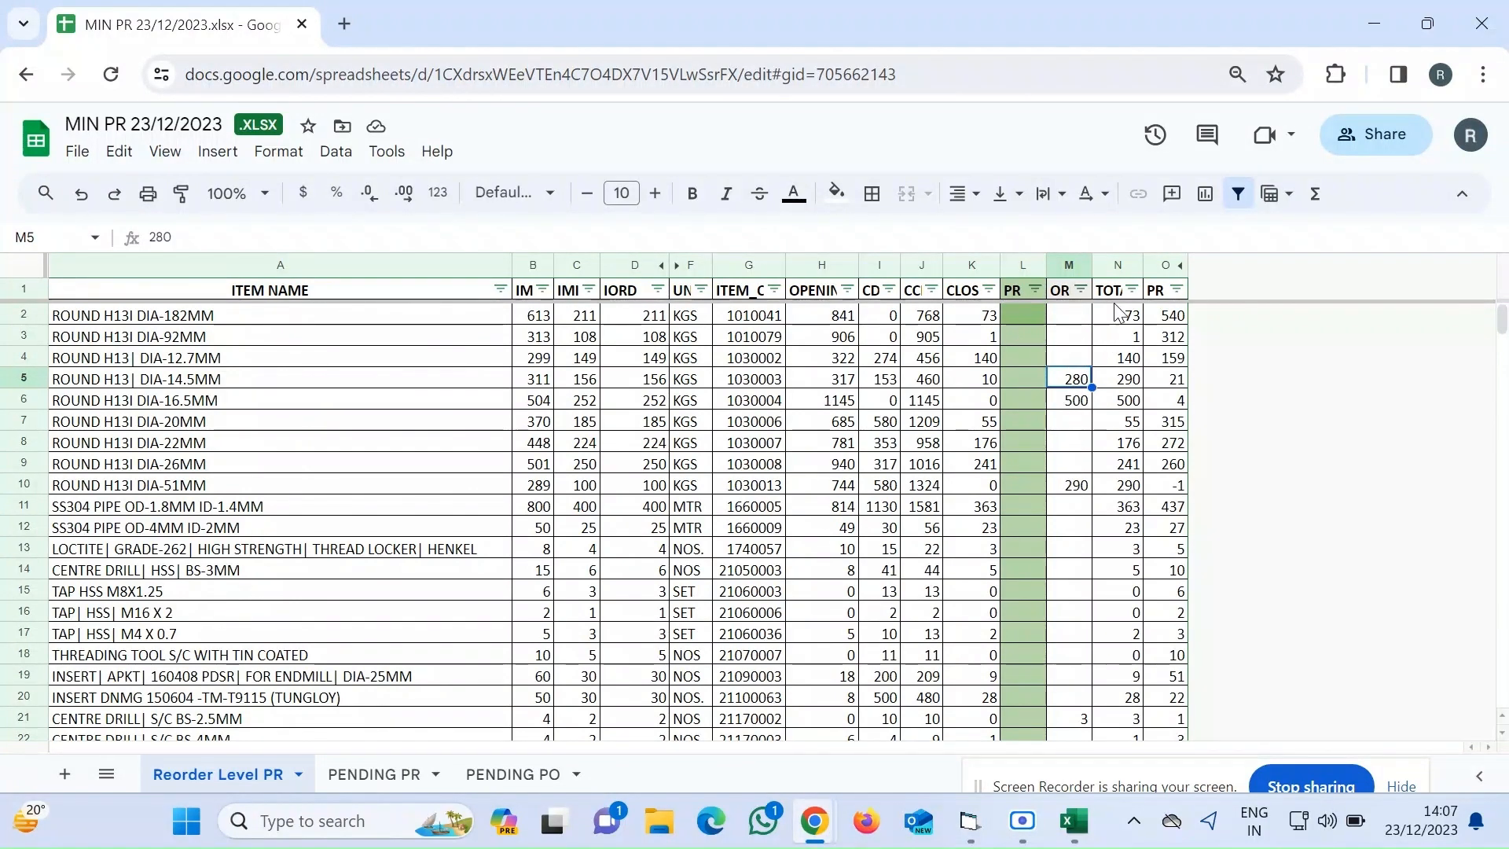
Inspect the TOTAL and PR formulas in the first rows of the Reorder Level PR sheet
left_click_drag(1122, 313, 1120, 511)
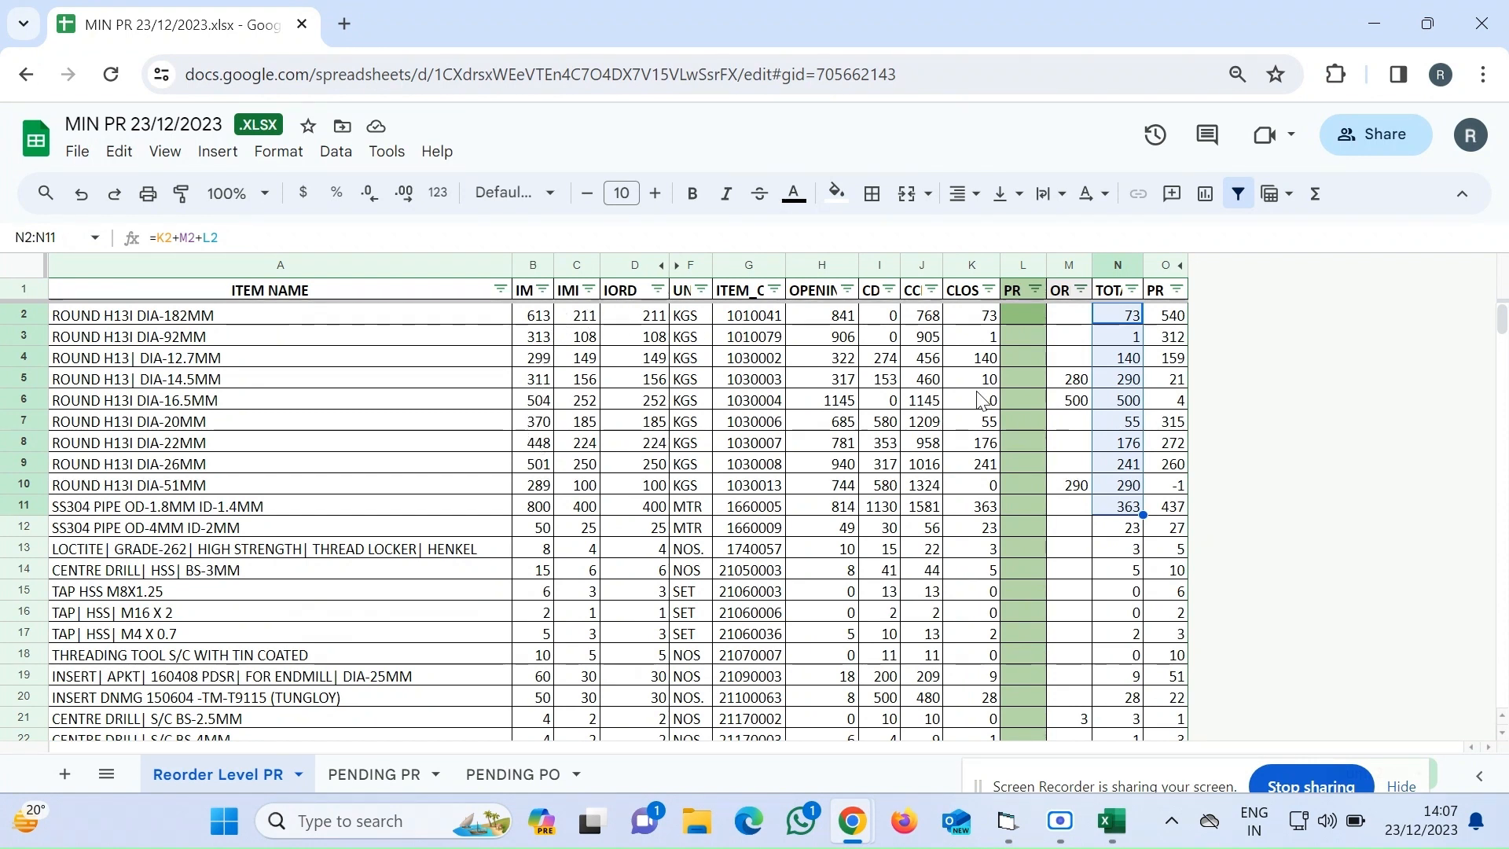
left_click(1174, 319)
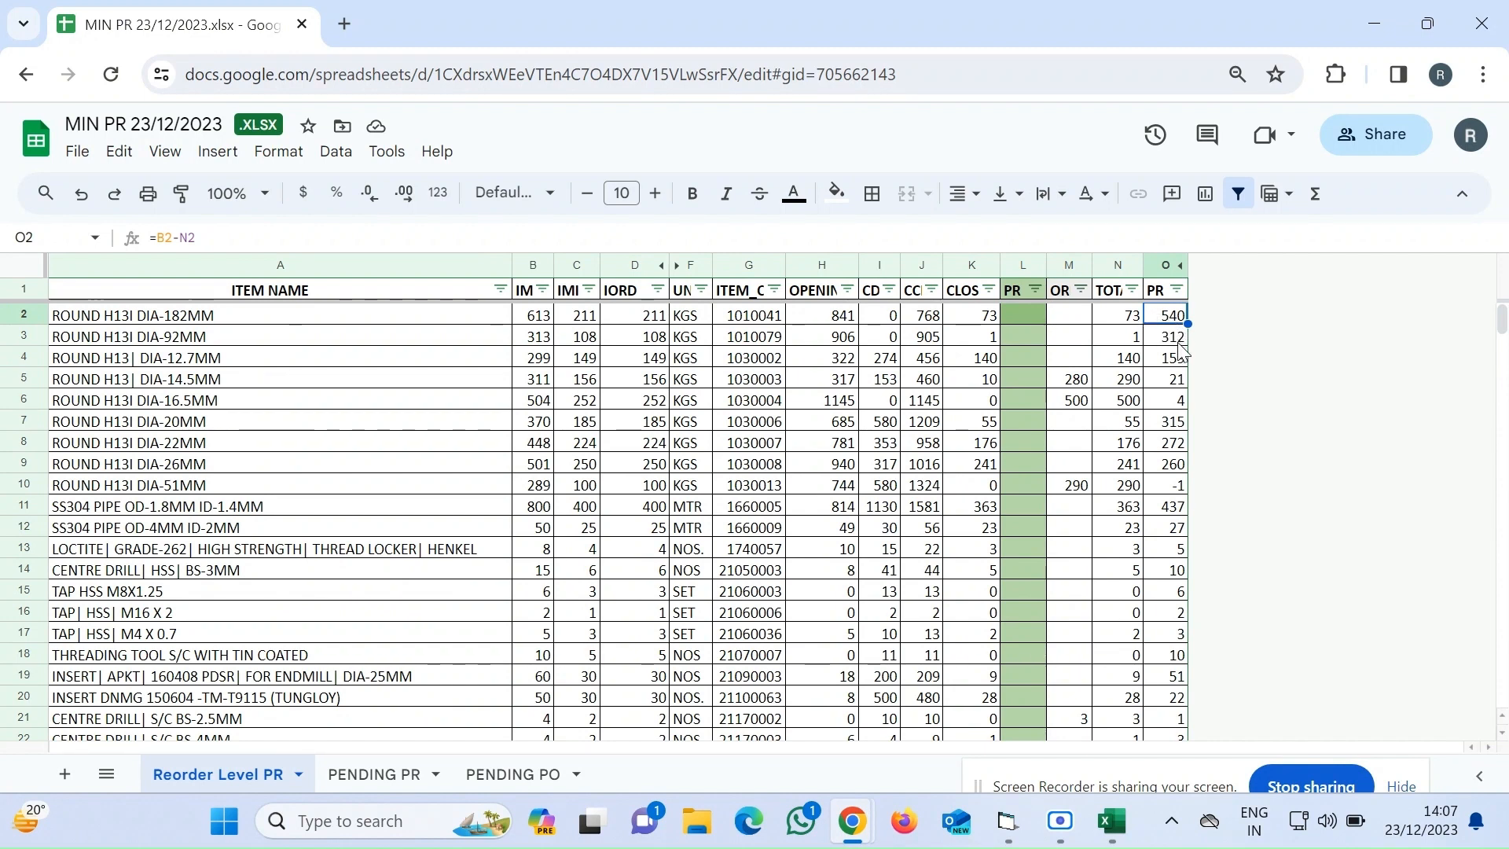
left_click(1177, 344)
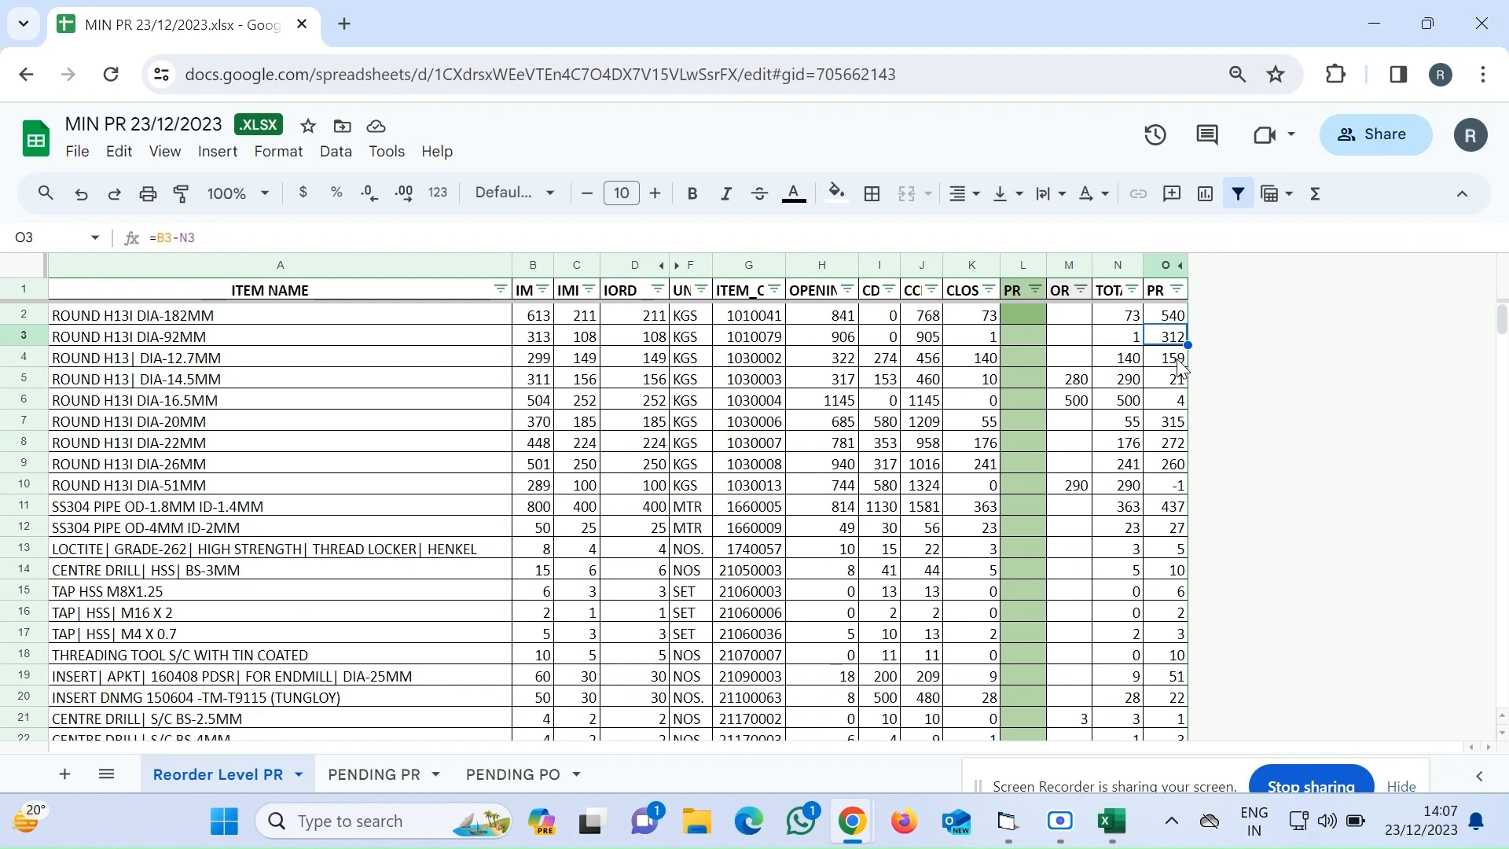
left_click(1182, 363)
left_click(1176, 382)
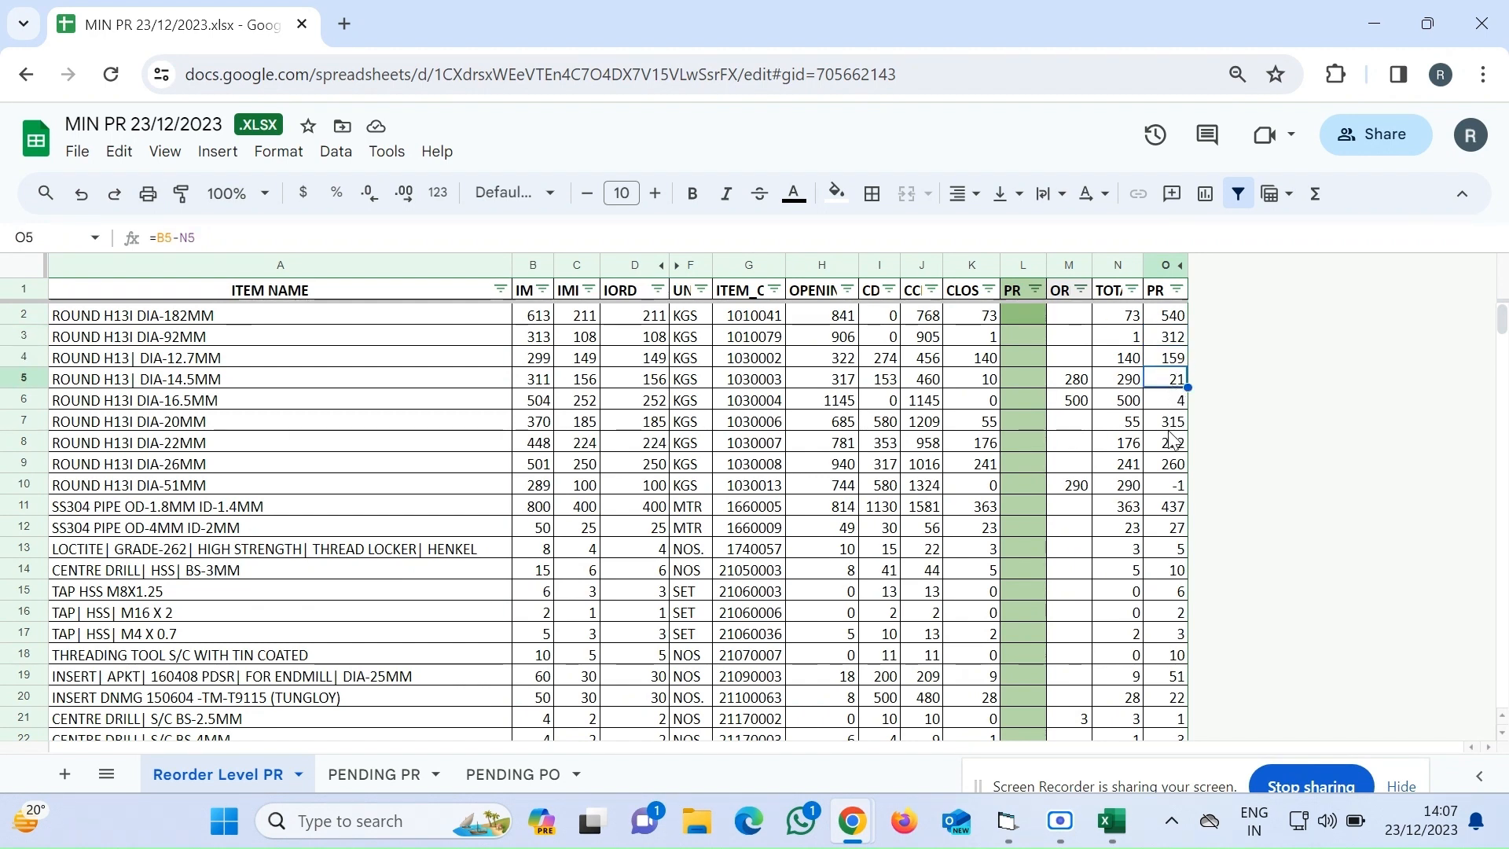
scroll(1173, 452, "down", 1)
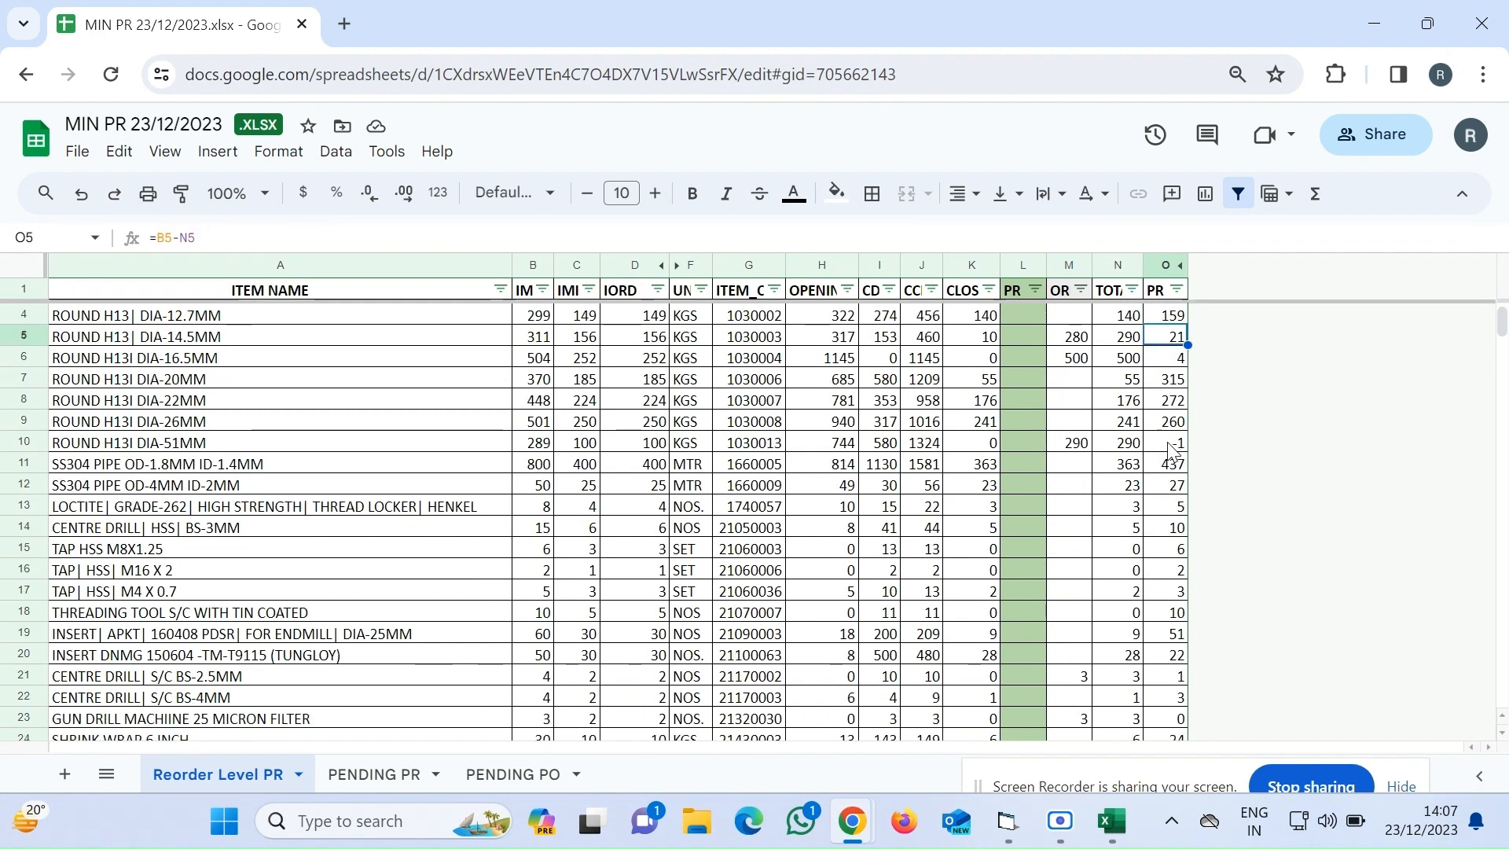
scroll(1172, 452, "down", 2)
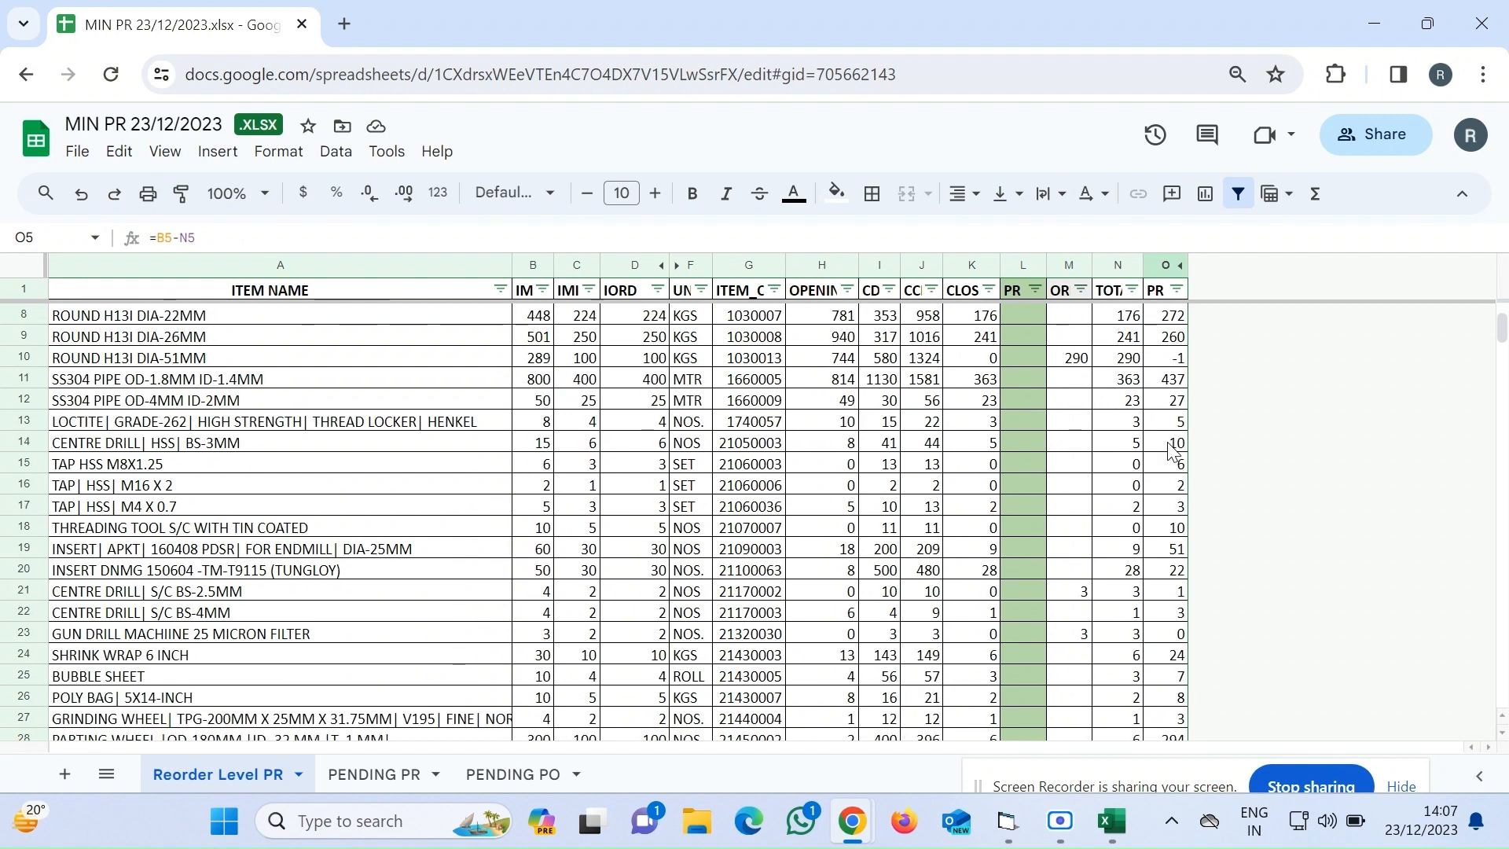
Widen the PR calculation column O on the Reorder Level PR sheet
scroll(1173, 452, "down", 2)
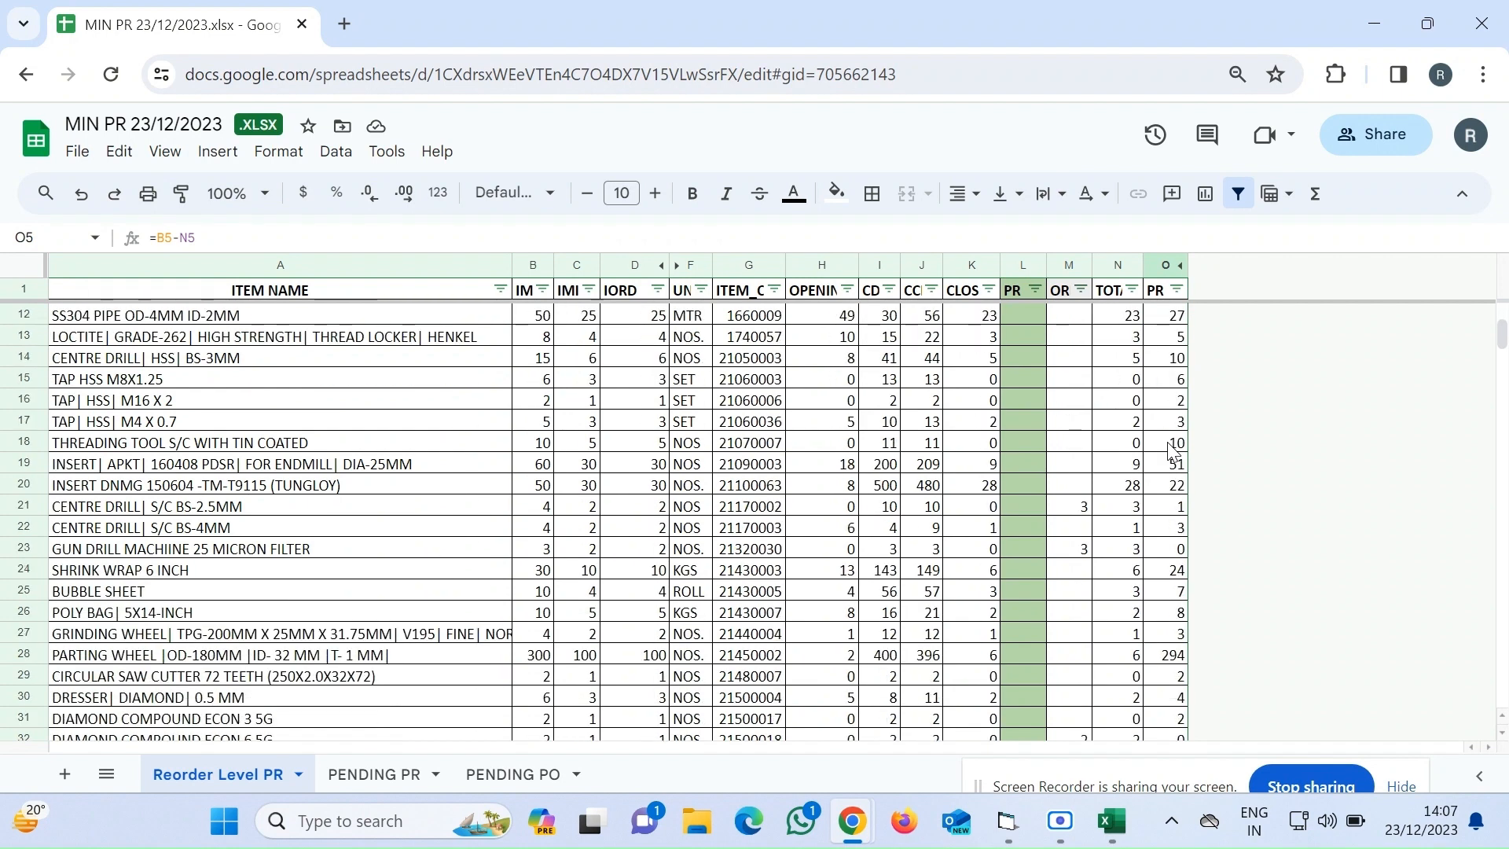
scroll(1172, 452, "down", 1)
scroll(1172, 452, "down", 2)
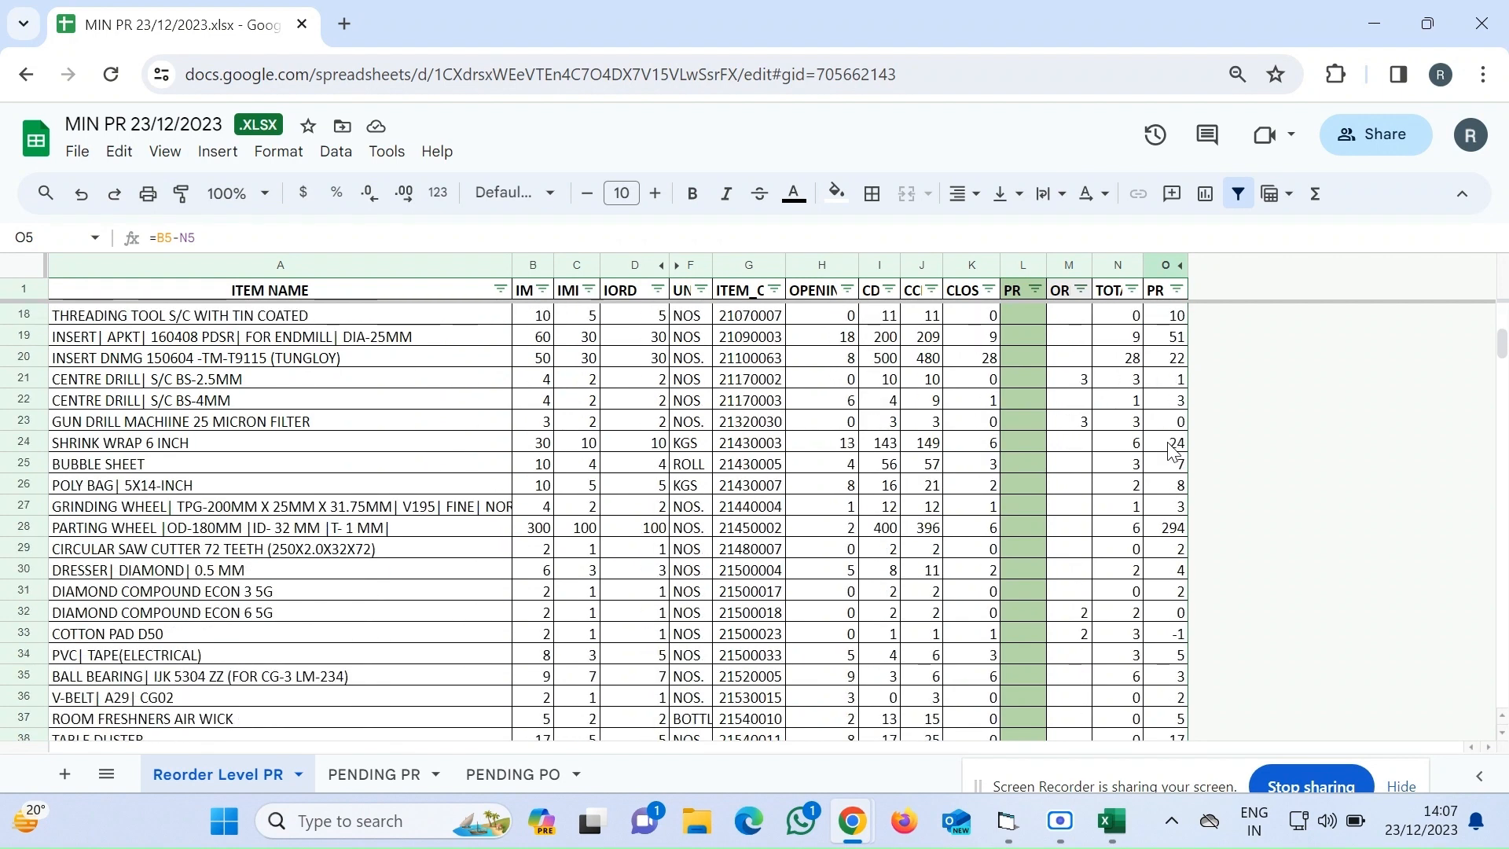
scroll(1172, 452, "up", 8)
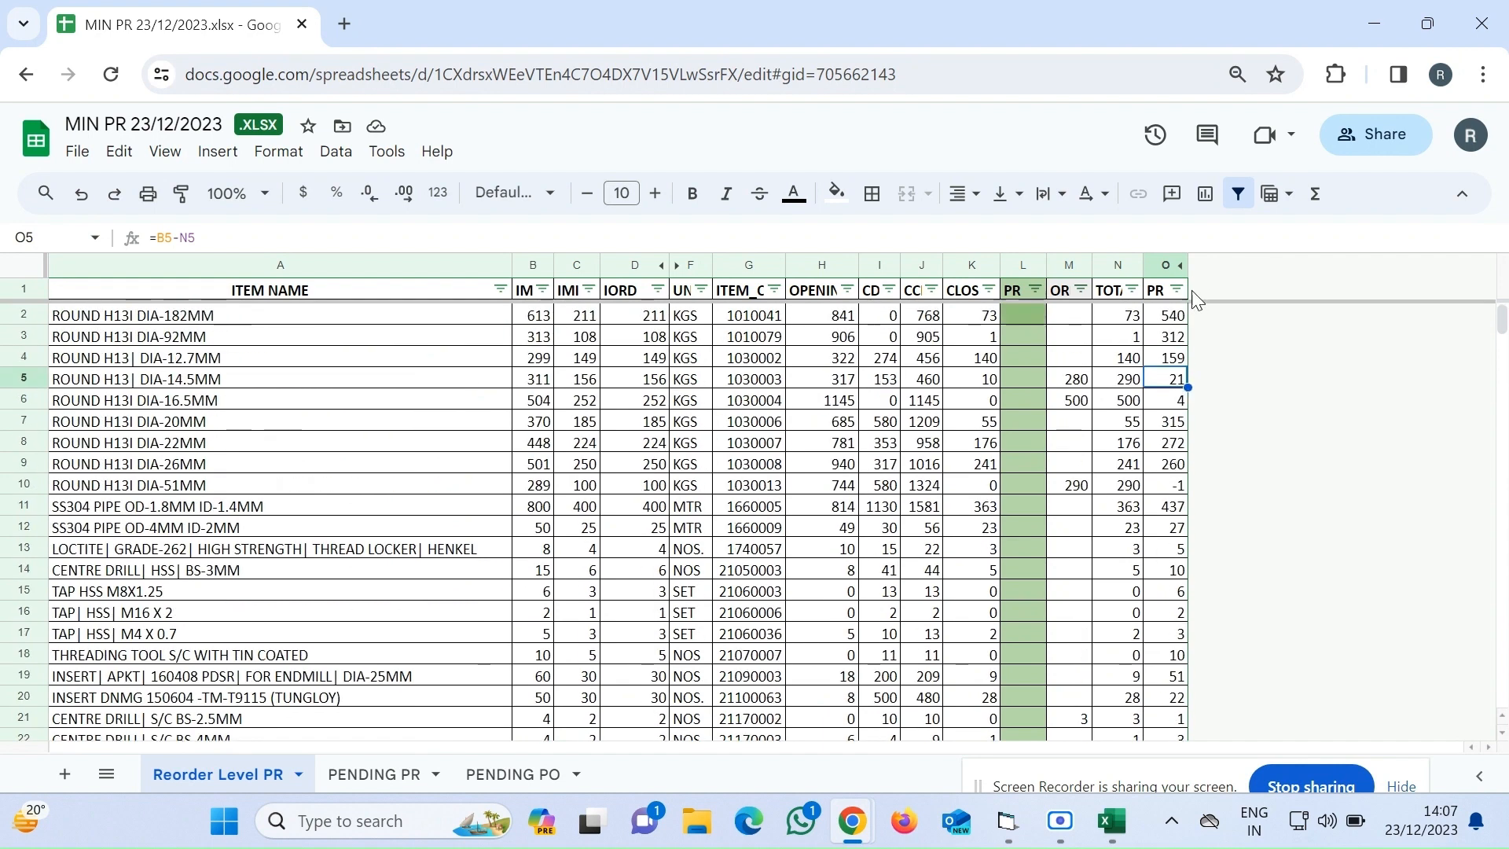
left_click_drag(1188, 265, 1217, 261)
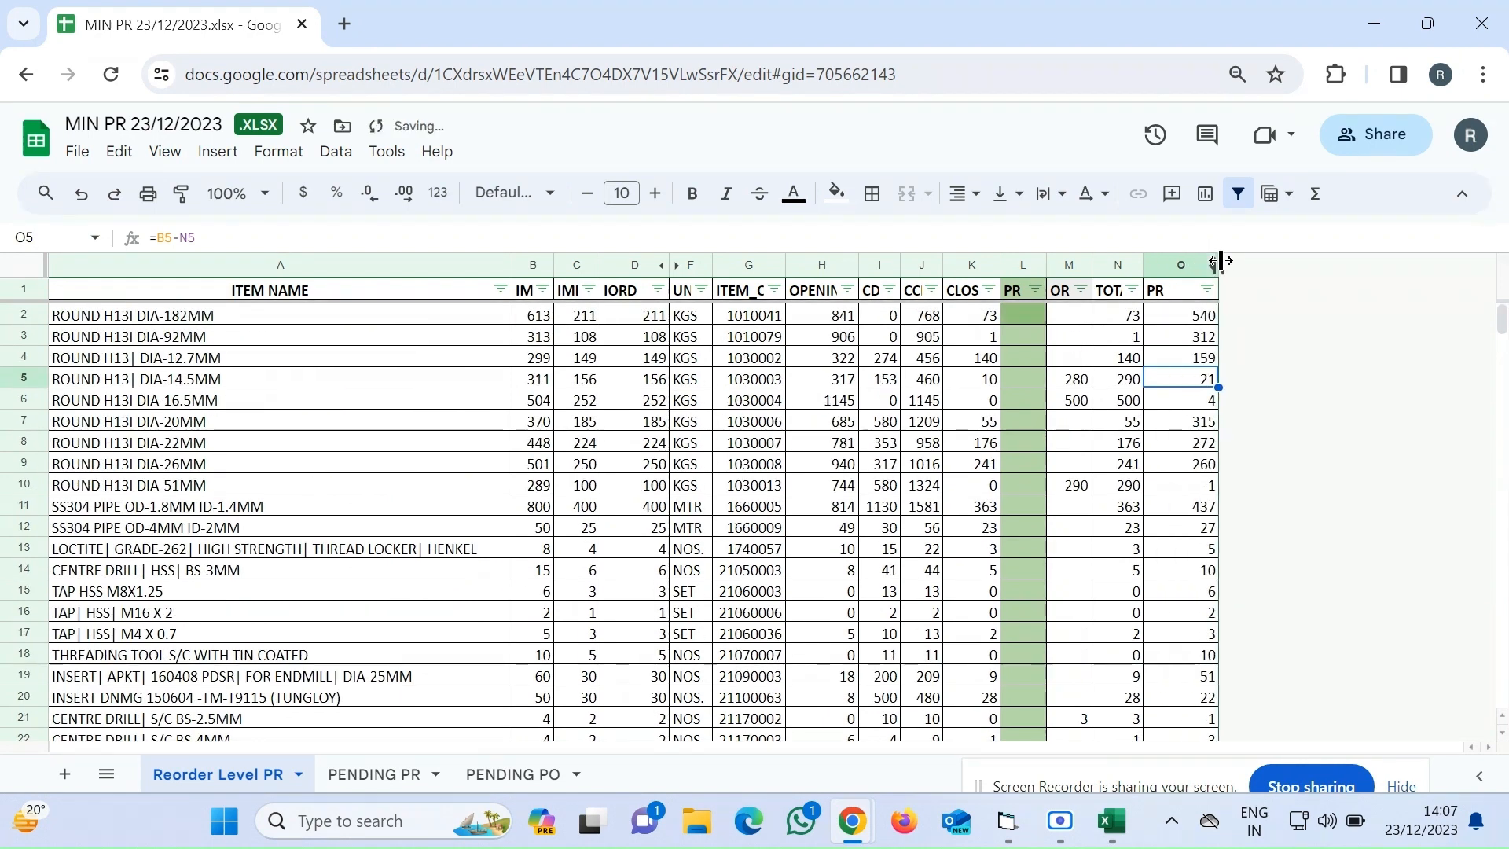
Rename the column O header to PR QTY
double_click(1181, 284)
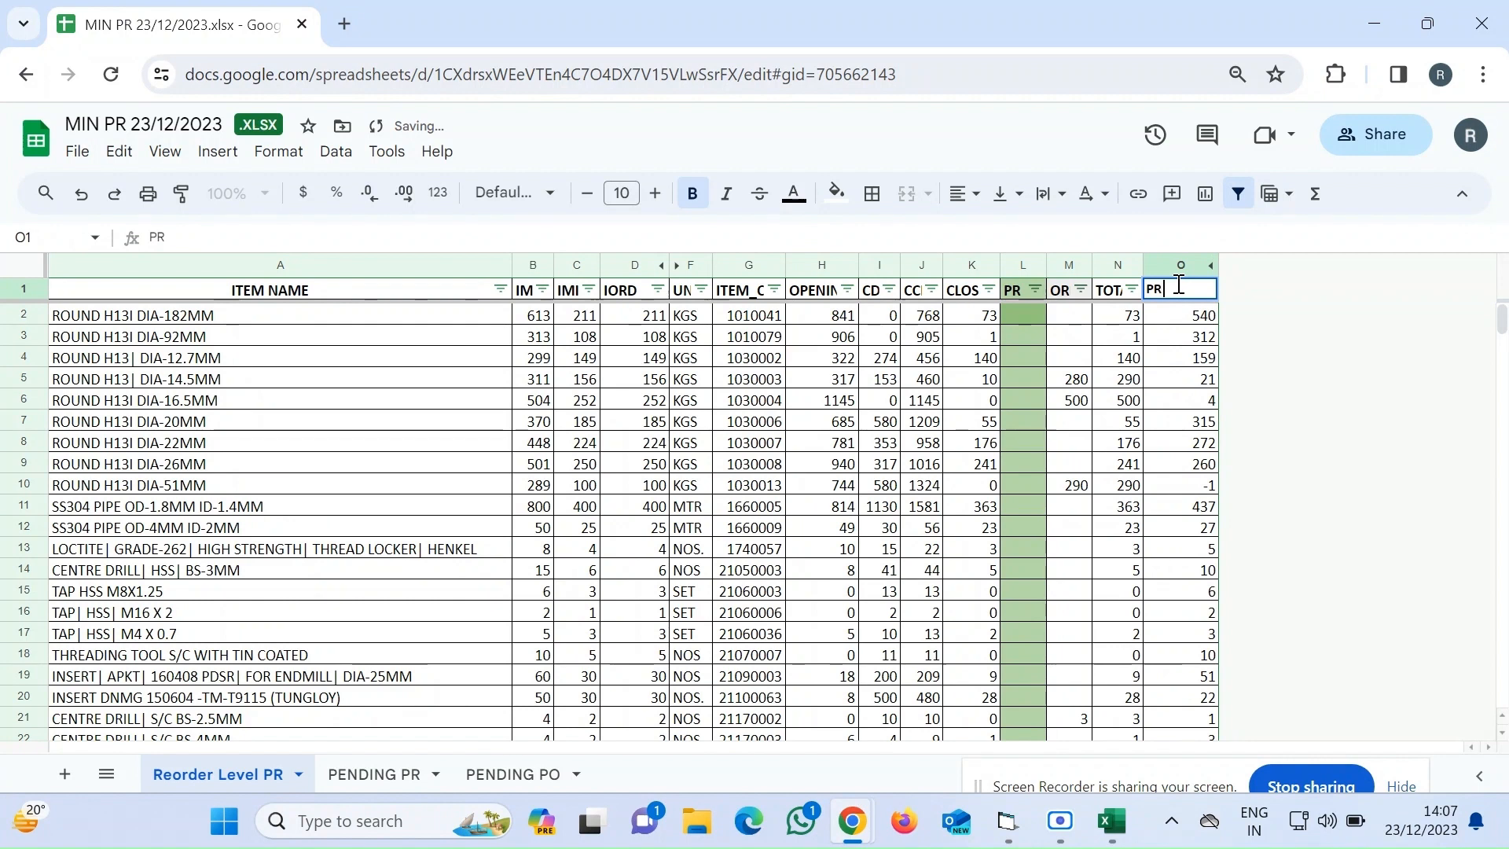
type("QTY.")
key("Return")
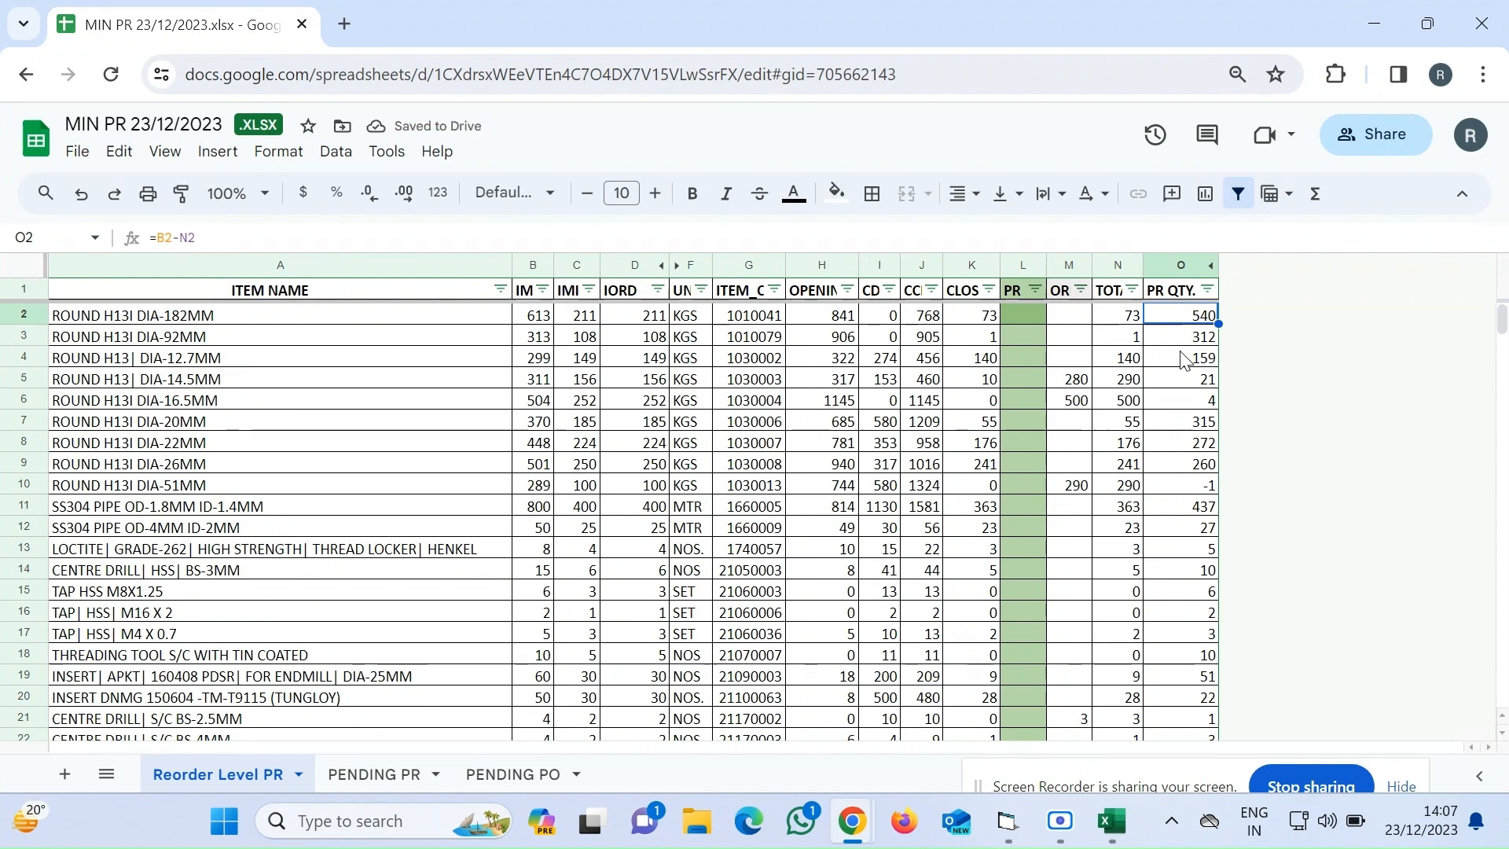
scroll(1184, 359, "down", 2)
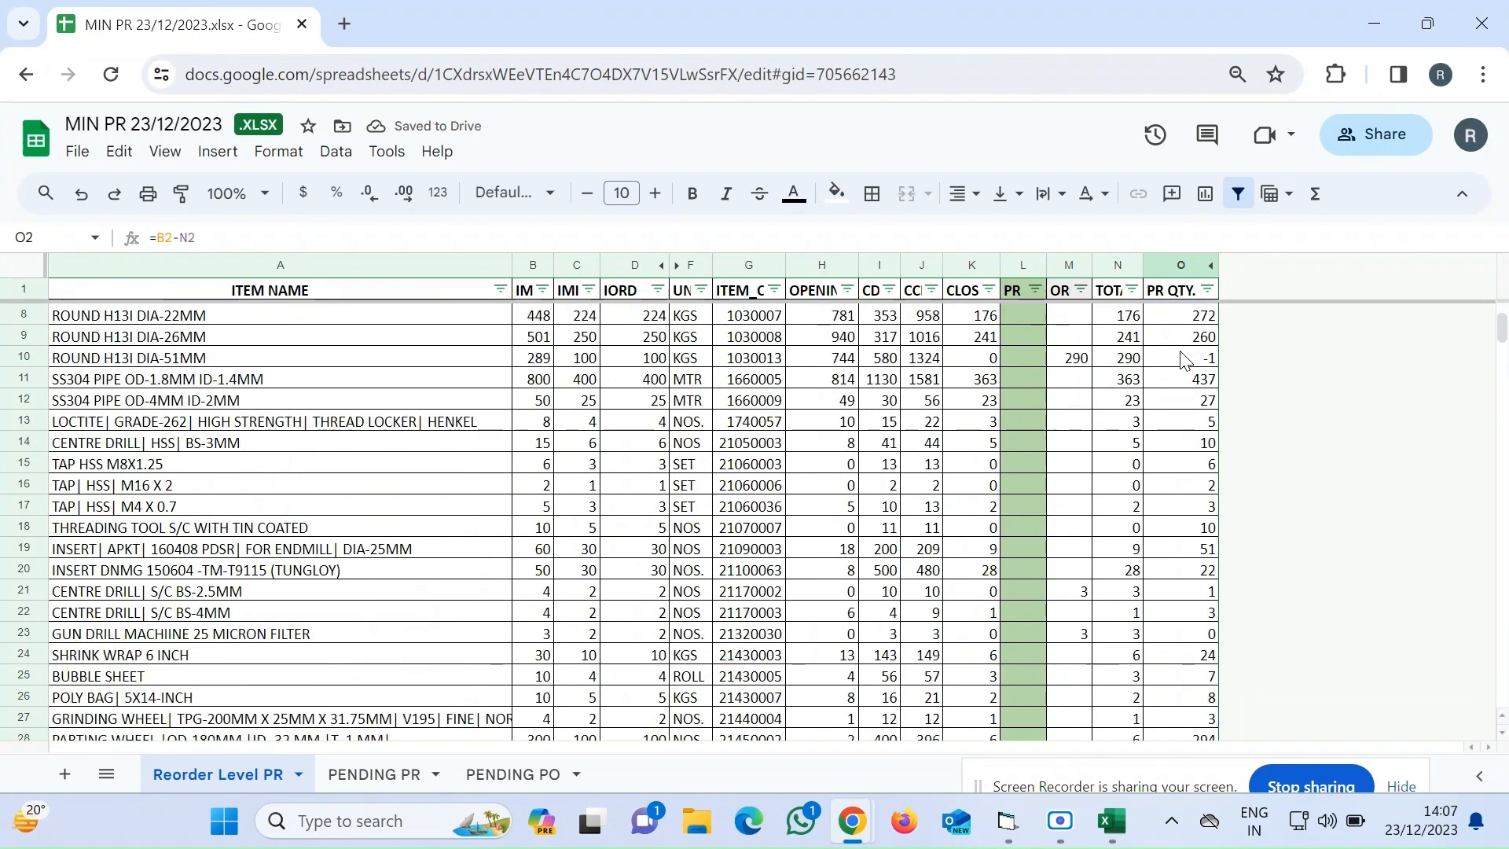
scroll(1184, 359, "up", 2)
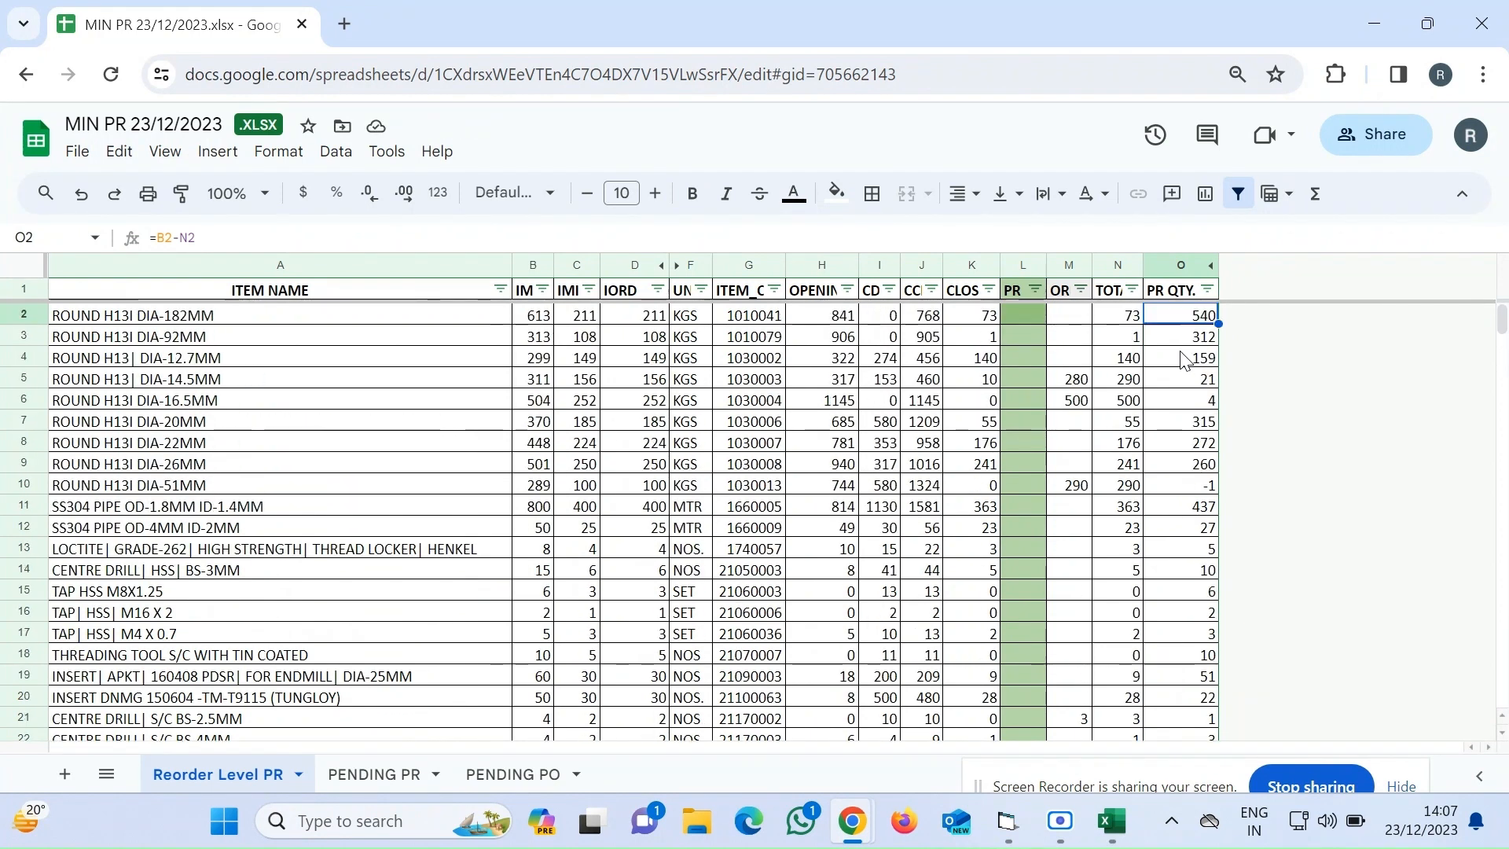